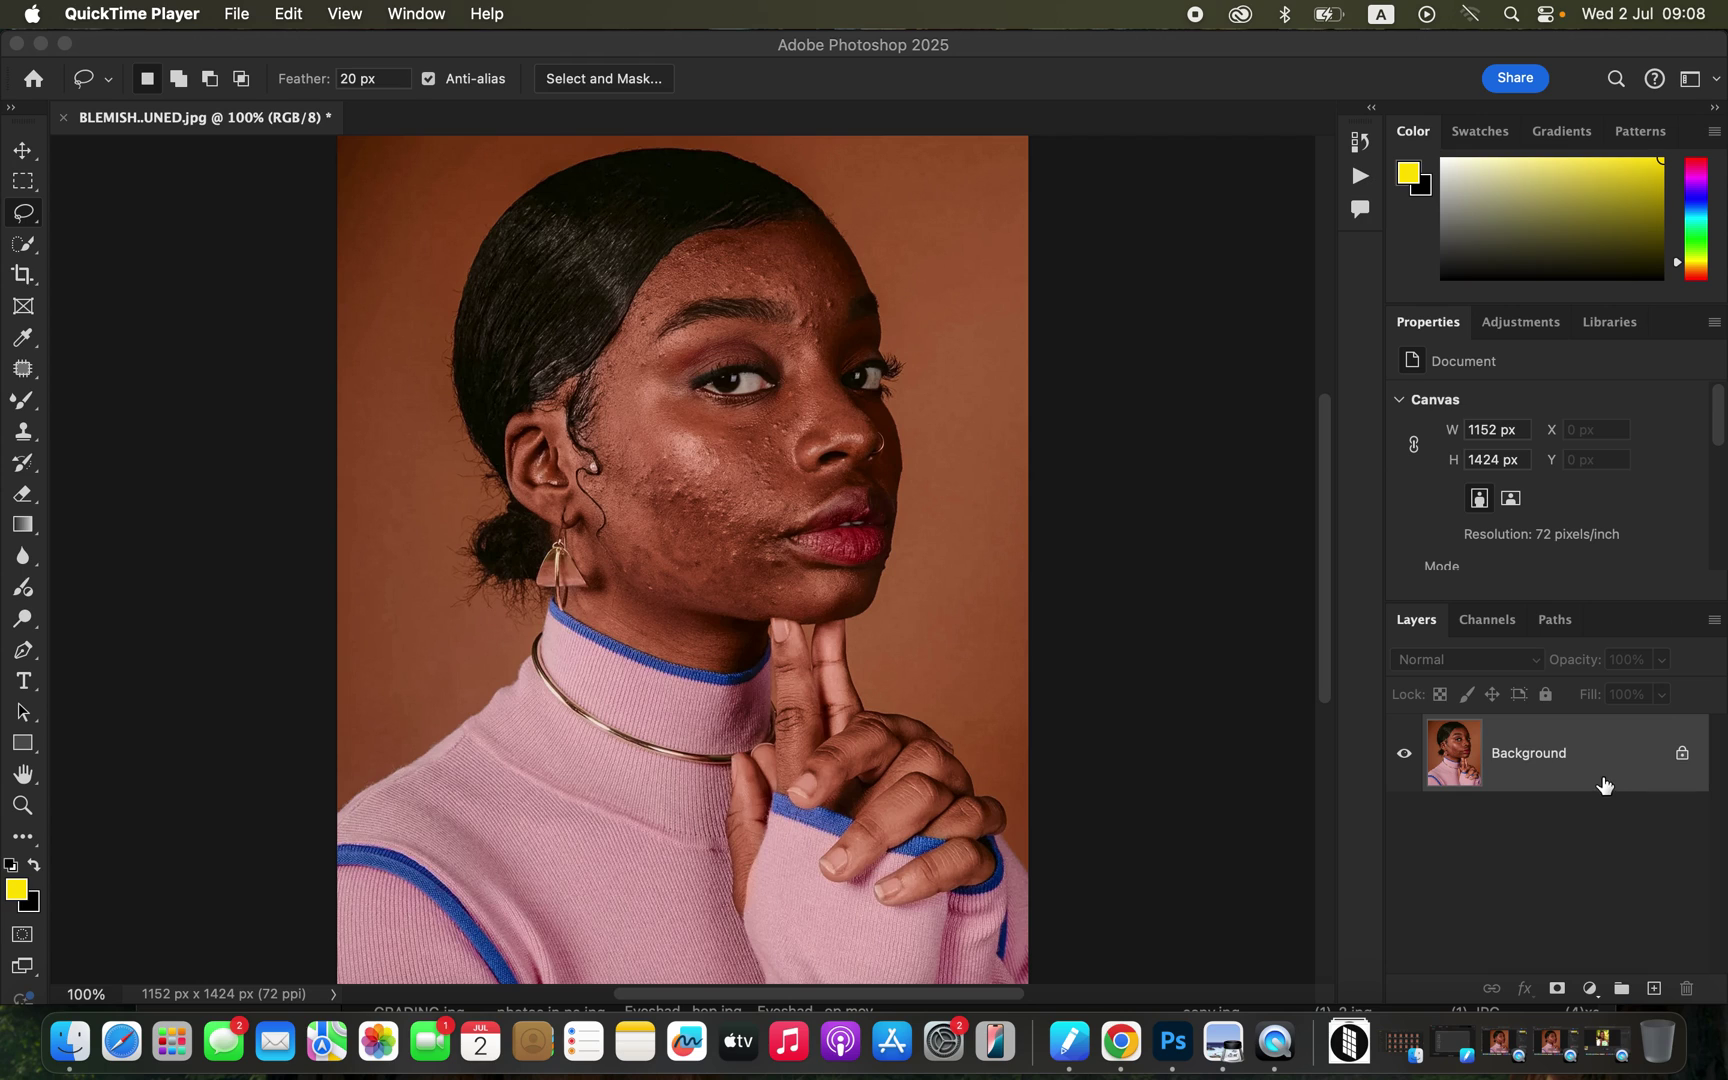
Step: Duplicate the Background layer and activate the Patch tool in Normal mode with Source patching
click(1619, 768)
drag(1642, 772, 1654, 988)
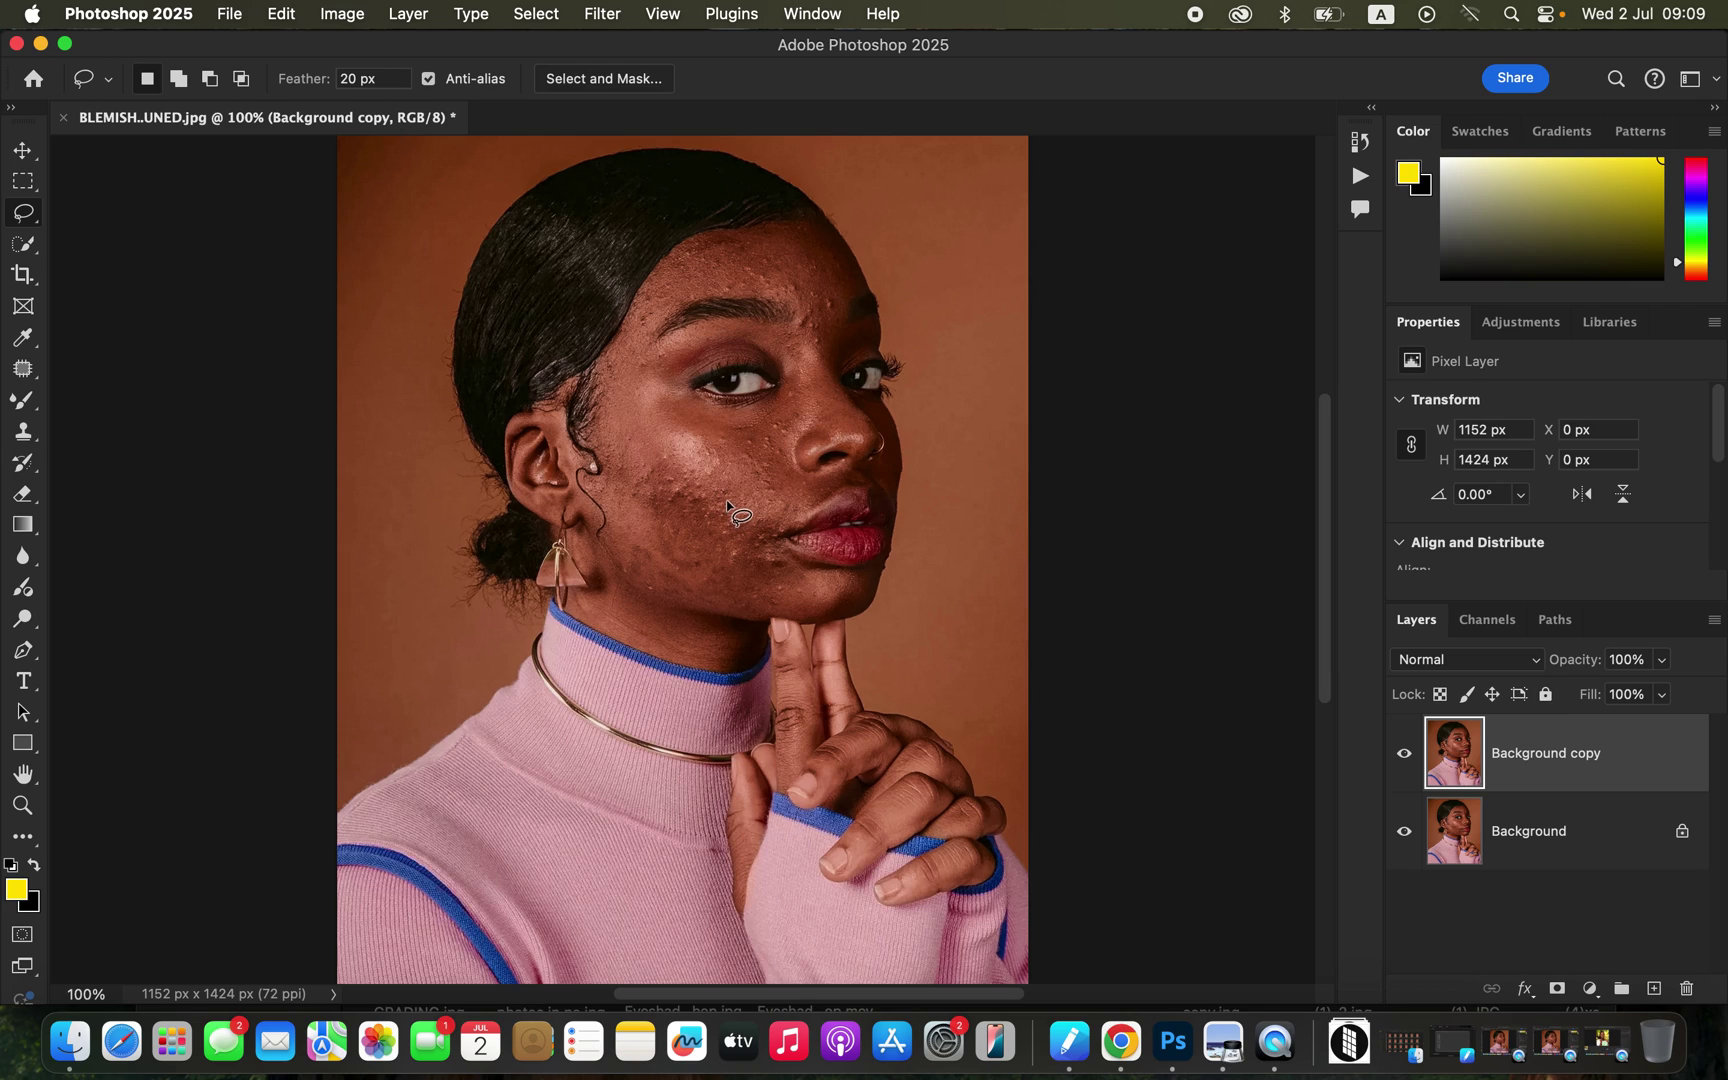
click(22, 370)
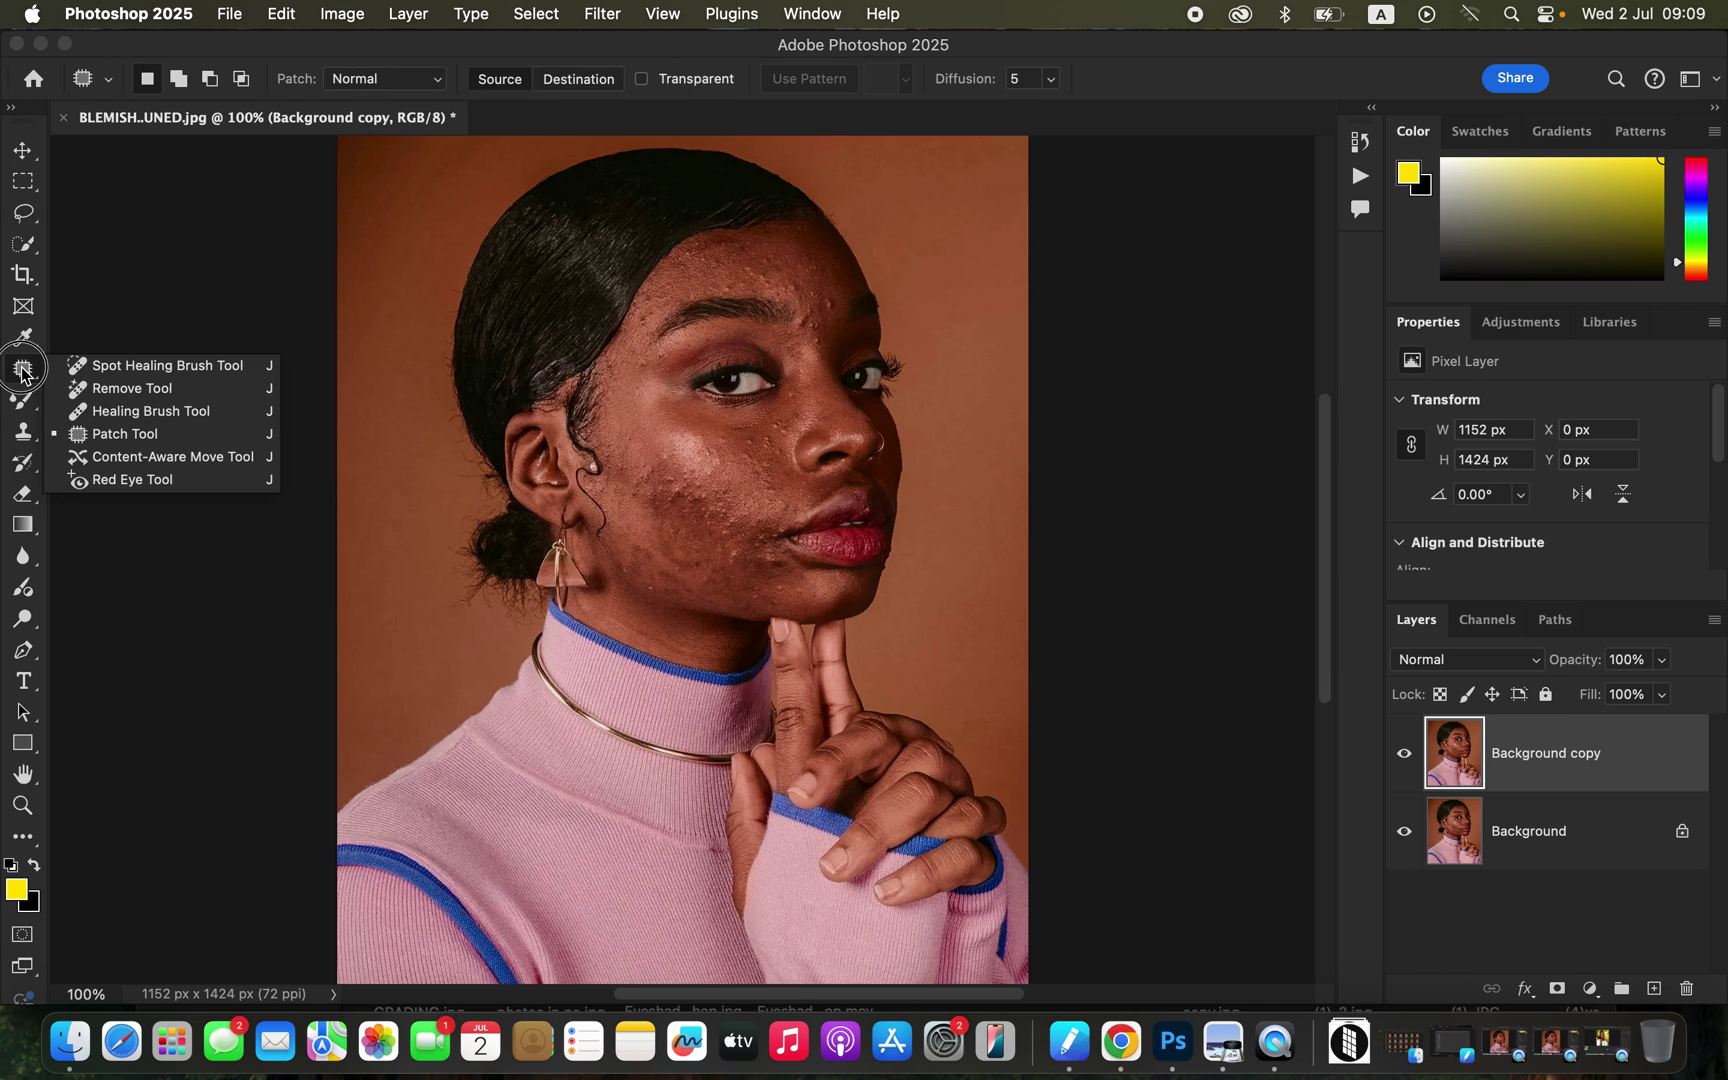
click(124, 434)
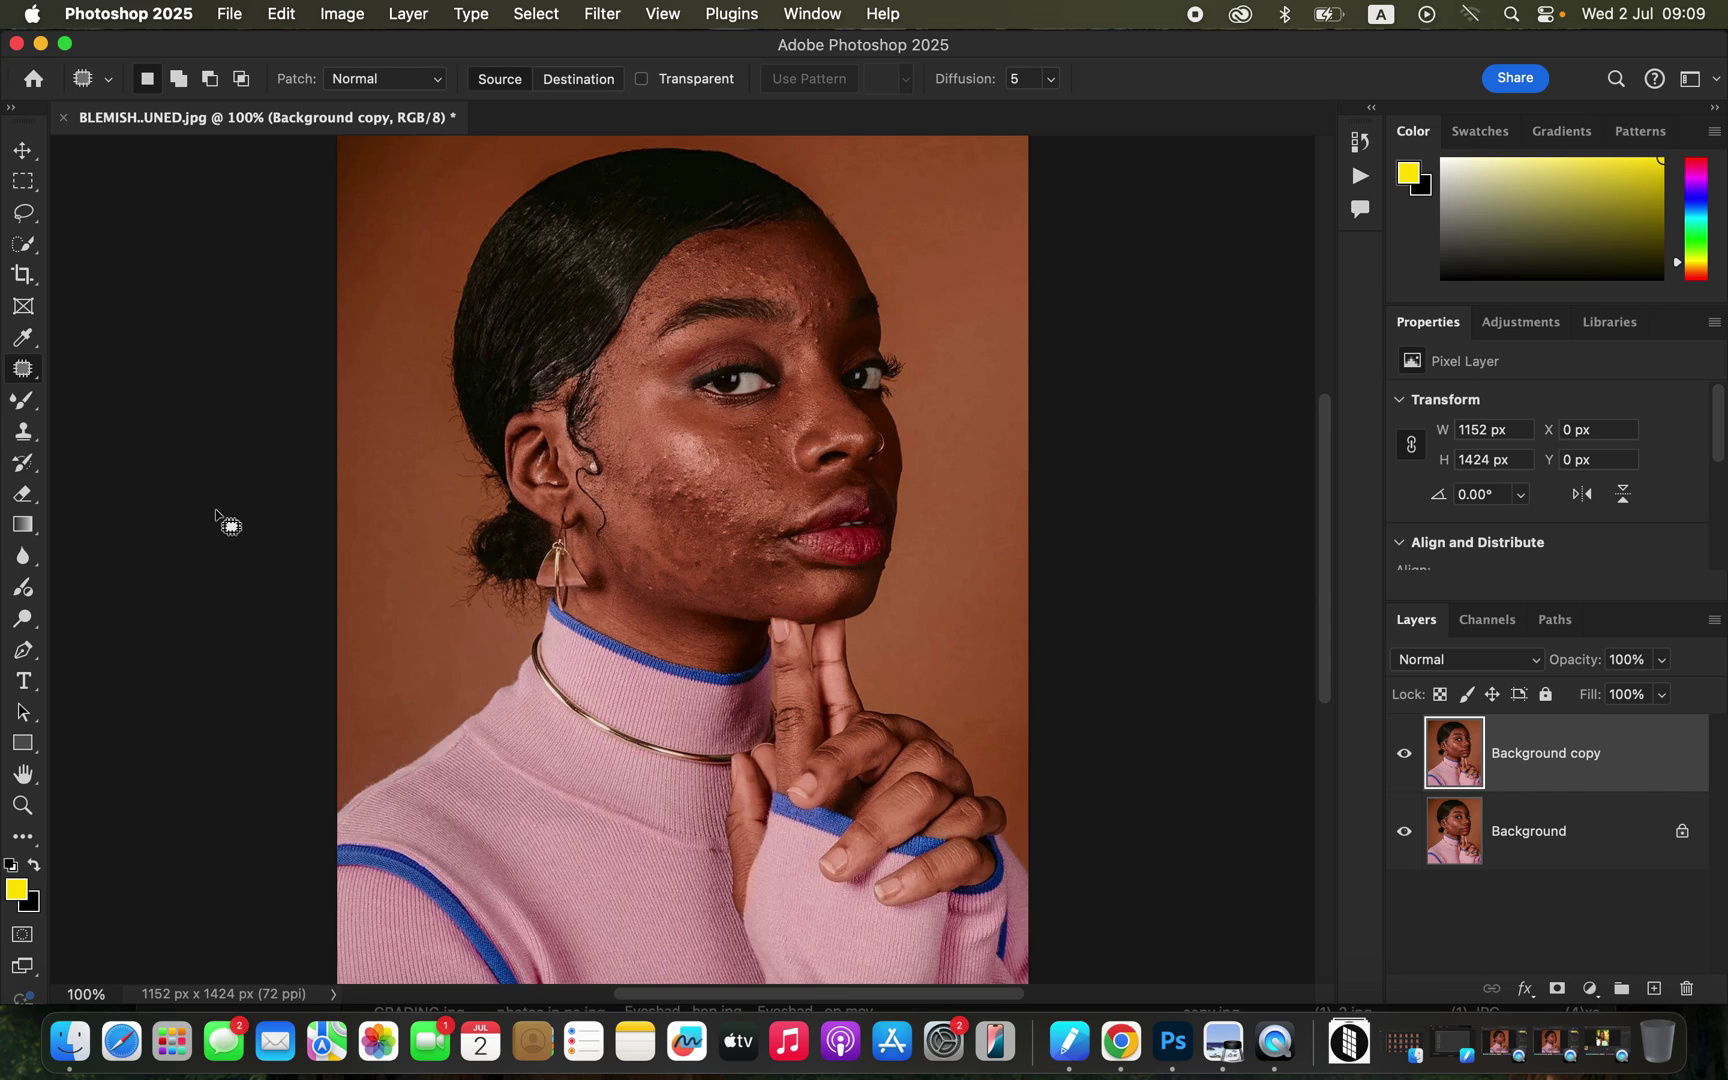
Step: Patch the dark spots along the jawline beside the earring with clean skin sampled lower on the jaw
key(super+equal)
key(super+equal)
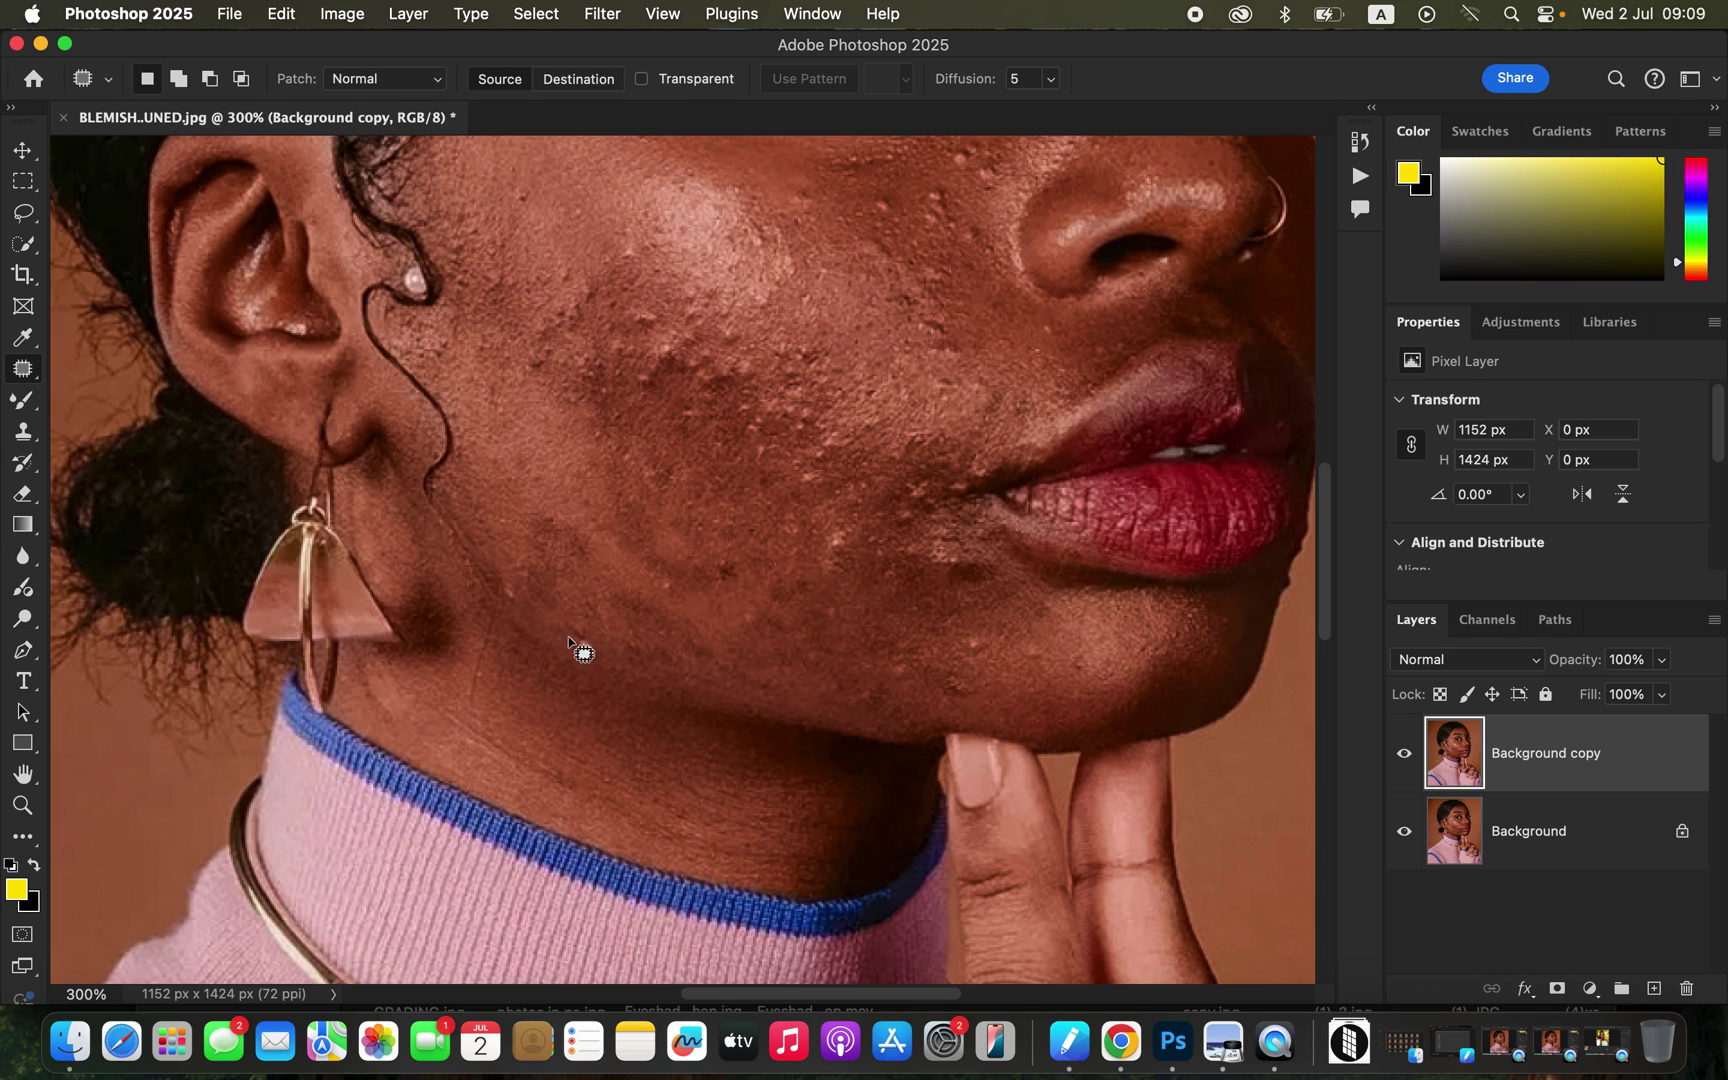
mouse_move(573, 624)
mouse_down()
mouse_move(603, 660)
mouse_move(596, 633)
mouse_move(643, 688)
mouse_up()
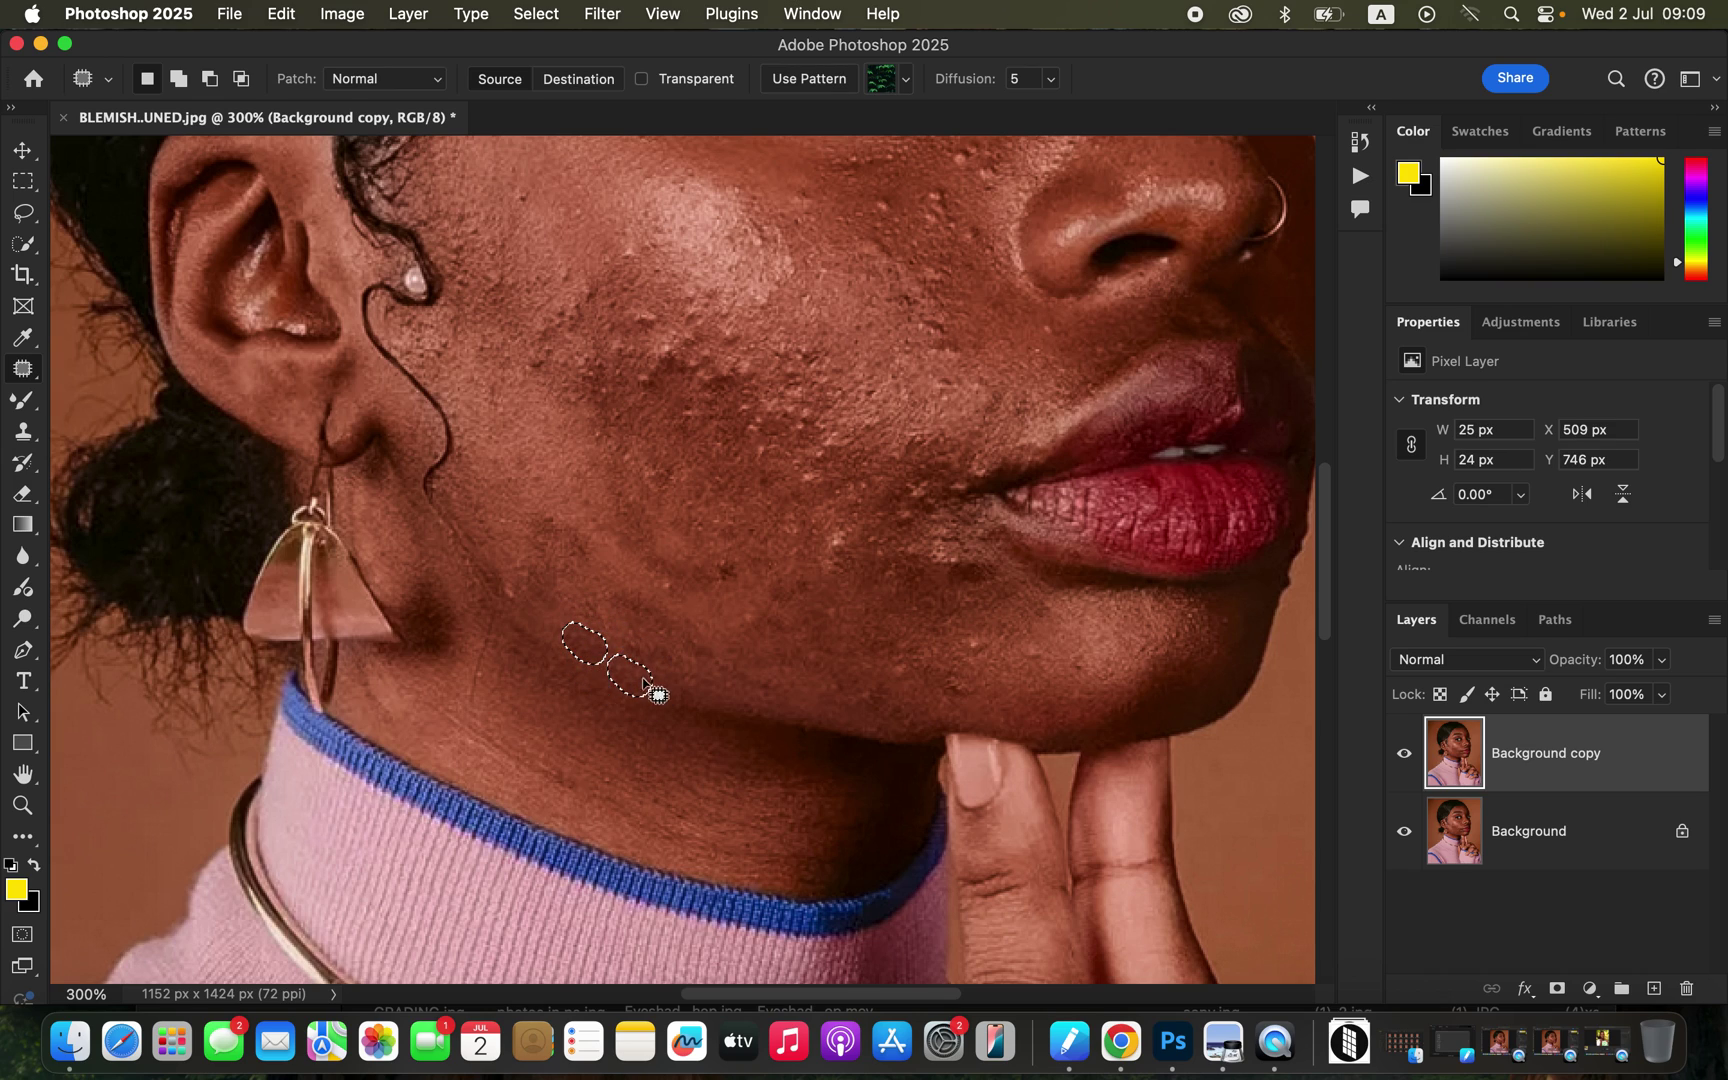
mouse_move(587, 589)
mouse_down()
mouse_move(606, 593)
mouse_move(590, 590)
mouse_up()
mouse_move(600, 608)
mouse_down()
mouse_move(619, 634)
mouse_move(652, 583)
mouse_move(623, 607)
mouse_move(648, 645)
mouse_up()
key(super+d)
key(super+d)
Step: Patch blemishes on the lower cheek and on the outer cheek near the hair curl with nearby smooth skin
mouse_move(558, 515)
mouse_down()
mouse_move(522, 522)
mouse_move(576, 579)
mouse_move(580, 517)
mouse_move(524, 447)
mouse_up()
key(ctrl+d)
drag(710, 605, 712, 617)
key(super+d)
mouse_move(518, 347)
mouse_down()
mouse_move(557, 358)
mouse_move(549, 398)
mouse_move(553, 298)
mouse_move(570, 337)
mouse_move(560, 297)
mouse_move(601, 303)
mouse_move(614, 238)
mouse_up()
drag(616, 240, 611, 206)
key(super+d)
Step: Patch the cluster of bumps in the middle of the cheek, just below the highlight
mouse_move(699, 284)
mouse_down()
mouse_move(722, 320)
mouse_move(706, 284)
mouse_up()
drag(700, 295, 681, 255)
mouse_move(729, 342)
mouse_down()
mouse_move(734, 300)
mouse_move(748, 336)
mouse_up()
drag(738, 325, 787, 338)
mouse_move(728, 368)
mouse_down()
mouse_move(702, 382)
mouse_move(752, 350)
mouse_move(709, 430)
mouse_move(750, 404)
mouse_up()
key(ctrl+d)
drag(751, 418, 765, 390)
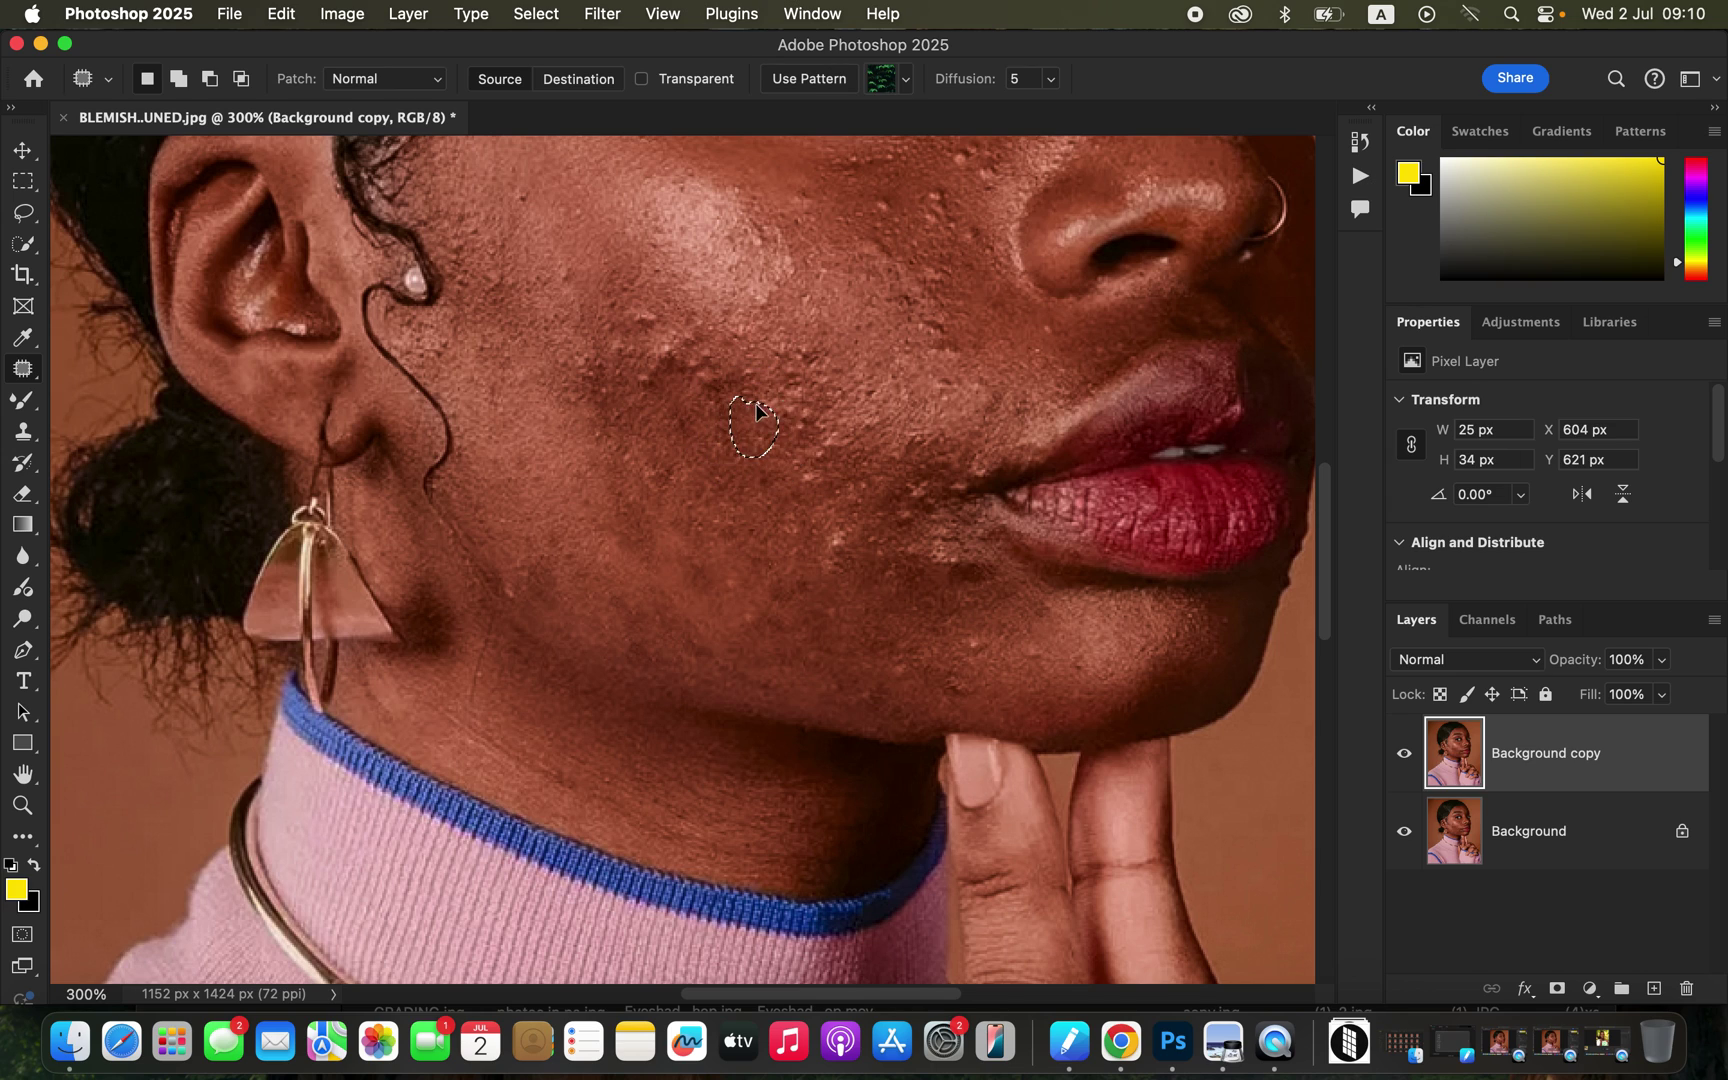
Step: Patch the dark blemished areas at the centre of the cheek using neighbouring skin
mouse_move(806, 461)
mouse_down()
mouse_move(795, 494)
mouse_move(806, 461)
mouse_up()
mouse_move(806, 472)
mouse_down()
mouse_move(778, 504)
mouse_move(745, 488)
mouse_up()
mouse_move(640, 355)
mouse_down()
mouse_move(668, 380)
mouse_move(656, 410)
mouse_move(675, 393)
mouse_move(726, 403)
mouse_move(733, 417)
mouse_move(695, 415)
mouse_move(714, 444)
mouse_up()
click(730, 417)
click(714, 444)
Step: Patch the small bumps on the upper outer cheek between the hair curl and the highlight
mouse_move(641, 297)
mouse_down()
mouse_move(671, 270)
mouse_move(671, 333)
mouse_move(701, 316)
mouse_move(607, 266)
mouse_move(634, 231)
mouse_up()
drag(565, 250, 565, 251)
drag(565, 262, 558, 221)
click(480, 270)
drag(505, 282, 507, 349)
click(507, 349)
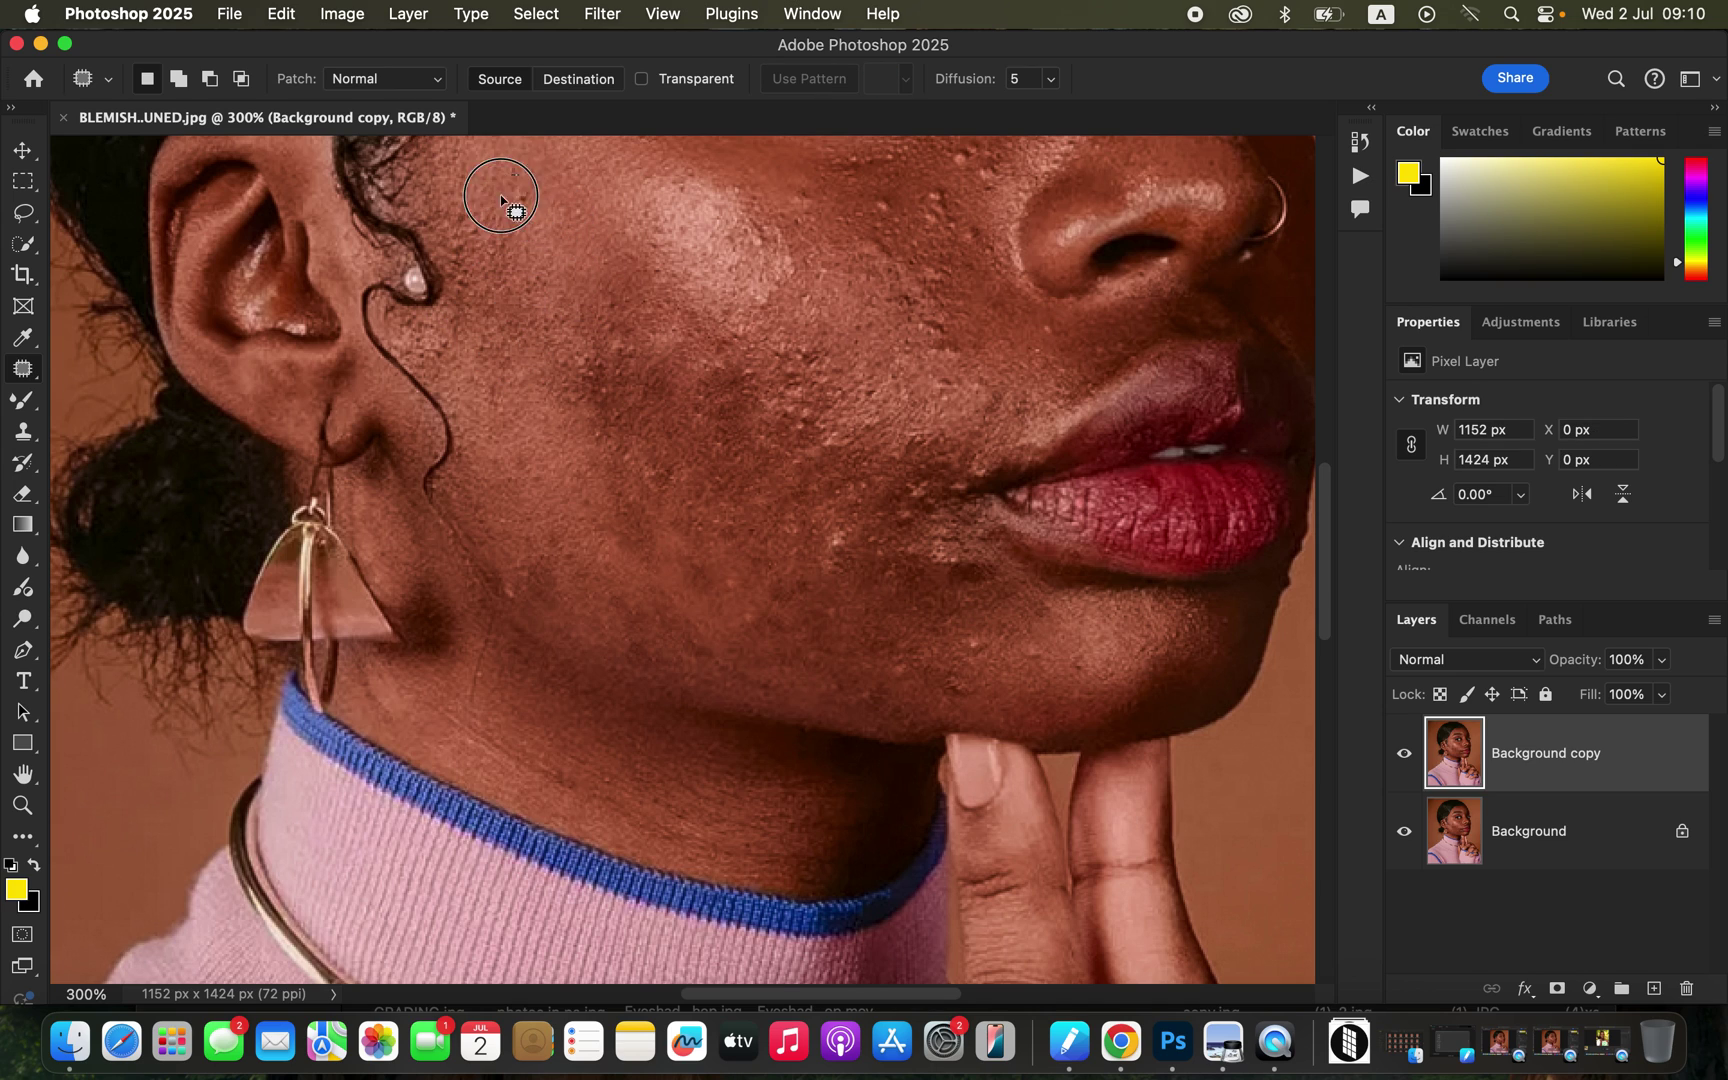
mouse_move(467, 258)
mouse_down()
mouse_move(519, 255)
mouse_move(532, 236)
mouse_up()
drag(532, 236, 521, 258)
drag(510, 170, 528, 186)
drag(528, 186, 548, 216)
Step: Patch the spots along the outer edge of the dark cheek area with clearer skin above and beside it
click(660, 363)
mouse_move(586, 342)
mouse_down()
mouse_move(607, 382)
mouse_move(588, 340)
mouse_up()
mouse_move(600, 362)
mouse_down()
mouse_move(827, 387)
mouse_move(604, 354)
mouse_move(606, 302)
mouse_move(576, 305)
mouse_move(604, 282)
mouse_up()
click(607, 295)
key(Return)
click(676, 348)
drag(624, 367, 655, 358)
mouse_move(648, 372)
mouse_down()
mouse_move(681, 417)
mouse_move(599, 382)
mouse_move(605, 443)
mouse_move(632, 360)
mouse_move(668, 392)
mouse_up()
click(664, 386)
click(646, 416)
click(791, 404)
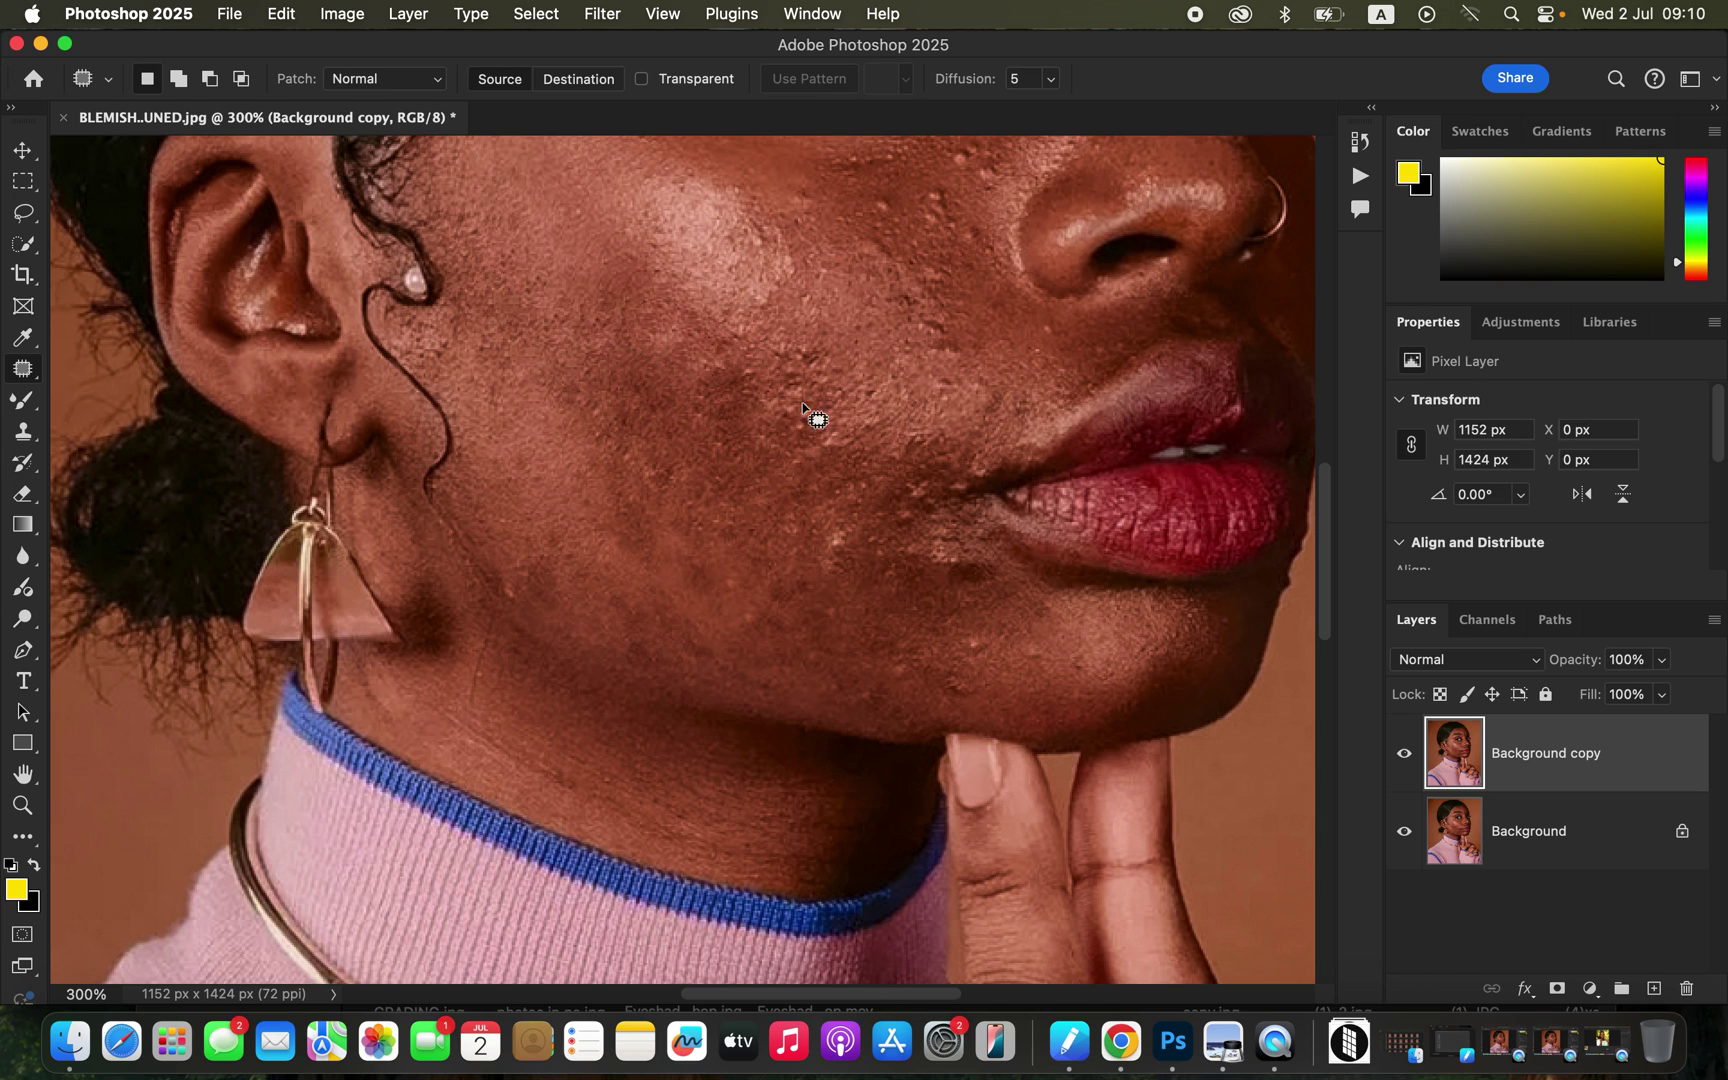
Step: Patch the bumps on the inner side of the dark cheek area, toward the mouth, with adjacent skin
drag(791, 404, 800, 410)
mouse_move(805, 436)
mouse_down()
mouse_move(819, 460)
mouse_move(760, 420)
mouse_up()
key(super+d)
drag(775, 448, 781, 479)
key(super+d)
drag(708, 376, 746, 311)
key(super+d)
mouse_move(748, 318)
mouse_down()
mouse_move(730, 287)
mouse_move(770, 290)
mouse_move(810, 318)
mouse_up()
key(super+d)
key(super+d)
Step: Patch the bumps on and beside the cheek highlight with smooth skin from above
mouse_move(752, 251)
mouse_down()
mouse_move(803, 241)
mouse_move(762, 256)
mouse_up()
mouse_move(778, 250)
mouse_down()
mouse_move(826, 230)
mouse_move(816, 195)
mouse_move(790, 185)
mouse_up()
key(super+d)
drag(804, 194, 783, 158)
key(super+d)
Step: Patch the raised spots on the inner cheek between the highlight and the side of the nose
mouse_move(883, 203)
mouse_down()
mouse_move(818, 175)
mouse_move(908, 155)
mouse_move(883, 184)
mouse_move(979, 191)
mouse_move(973, 148)
mouse_move(982, 181)
mouse_move(914, 206)
mouse_move(942, 188)
mouse_move(922, 155)
mouse_move(962, 214)
mouse_up()
click(885, 382)
key(super+d)
click(965, 232)
drag(970, 236, 955, 200)
click(977, 146)
mouse_move(975, 120)
mouse_down()
mouse_move(979, 60)
mouse_move(980, 116)
mouse_up()
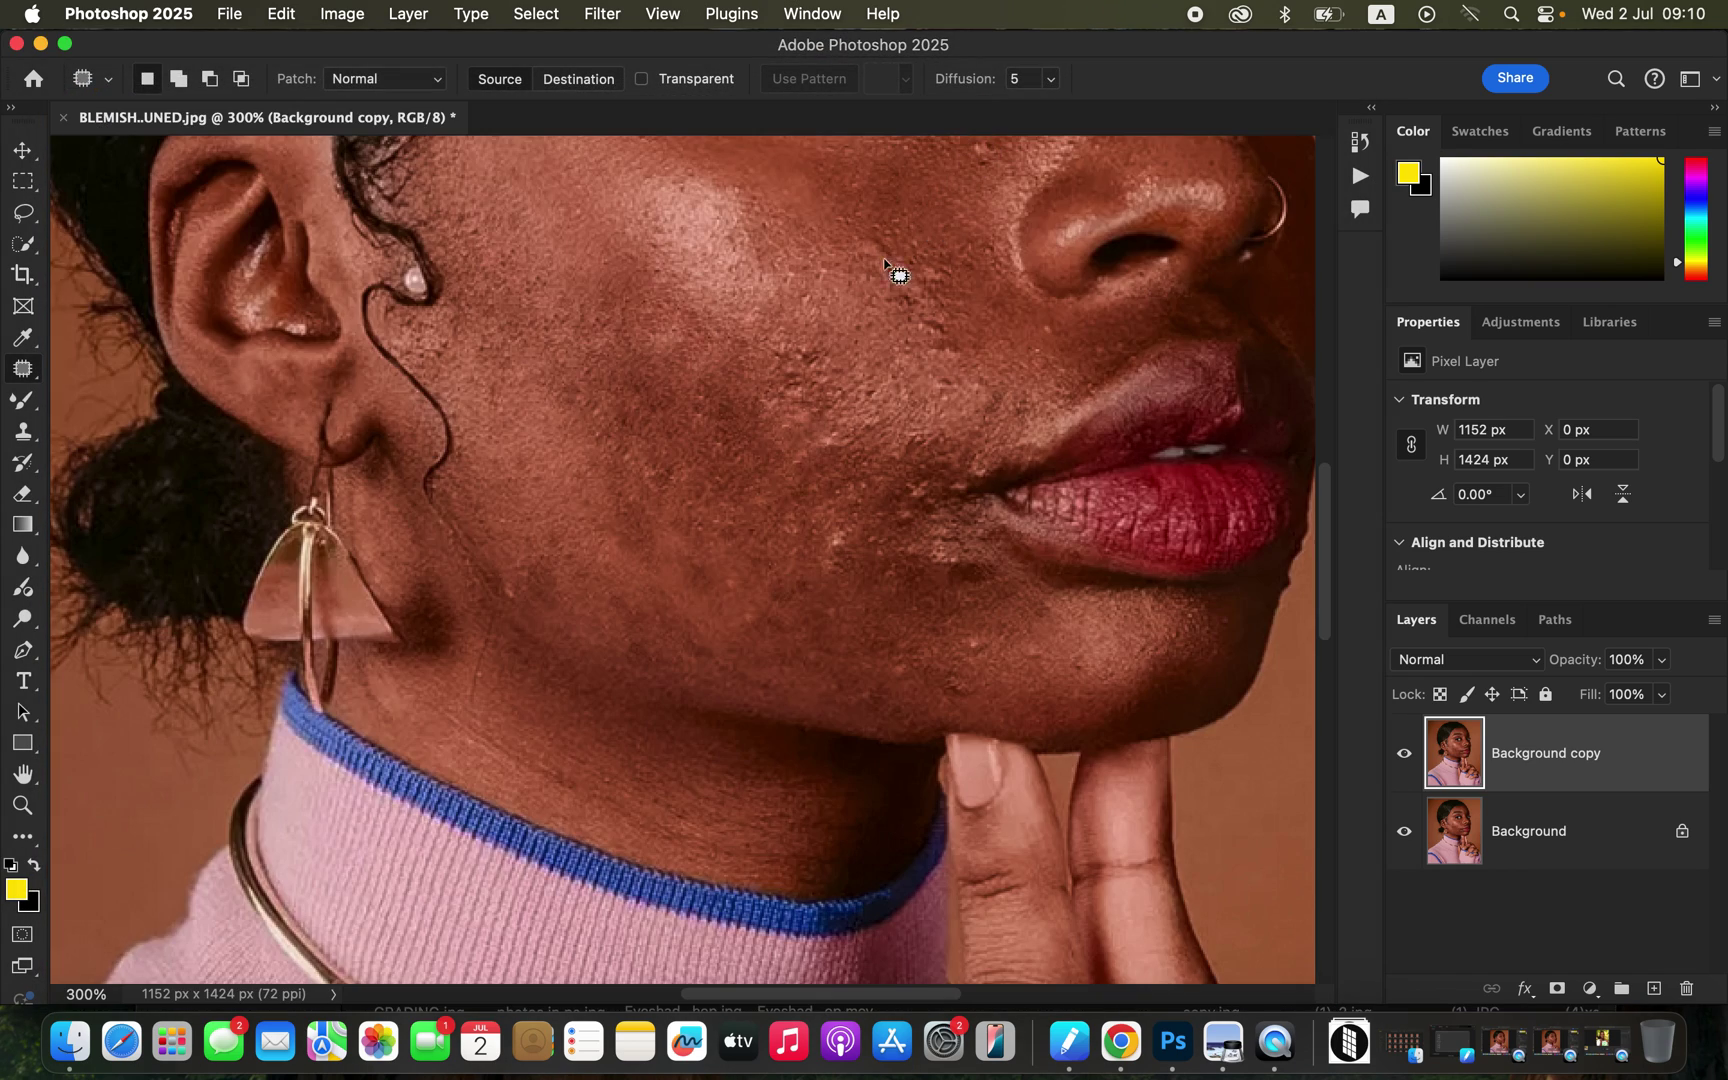
Step: Patch the remaining bumps at mid-cheek, roughly level with the upper lip, using smoother skin nearby
drag(810, 350, 808, 350)
mouse_move(805, 355)
mouse_down()
mouse_move(848, 335)
mouse_move(794, 389)
mouse_move(763, 320)
mouse_up()
click(823, 354)
mouse_move(807, 444)
mouse_down()
mouse_move(834, 456)
mouse_move(840, 394)
mouse_up()
key(super+d)
mouse_move(800, 352)
mouse_down()
mouse_move(810, 366)
mouse_move(798, 329)
mouse_up()
key(super+d)
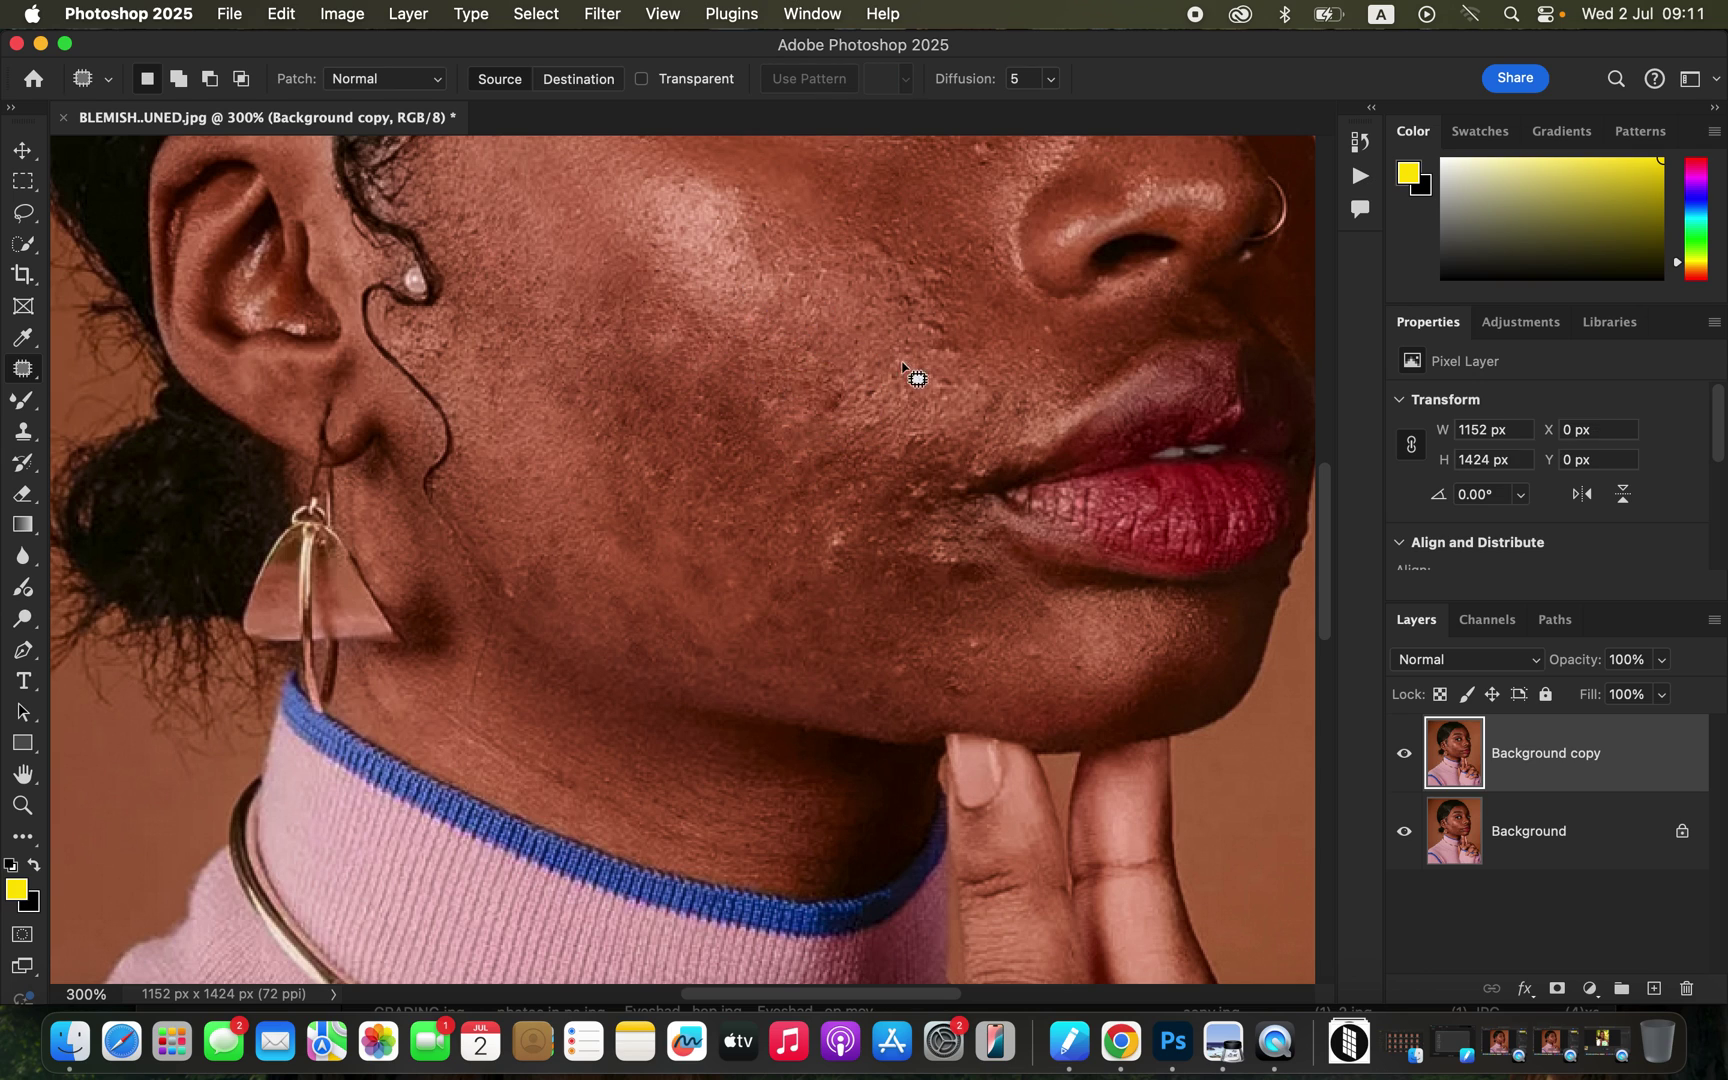
mouse_move(812, 400)
mouse_down()
mouse_move(841, 374)
mouse_move(839, 342)
mouse_up()
key(super+d)
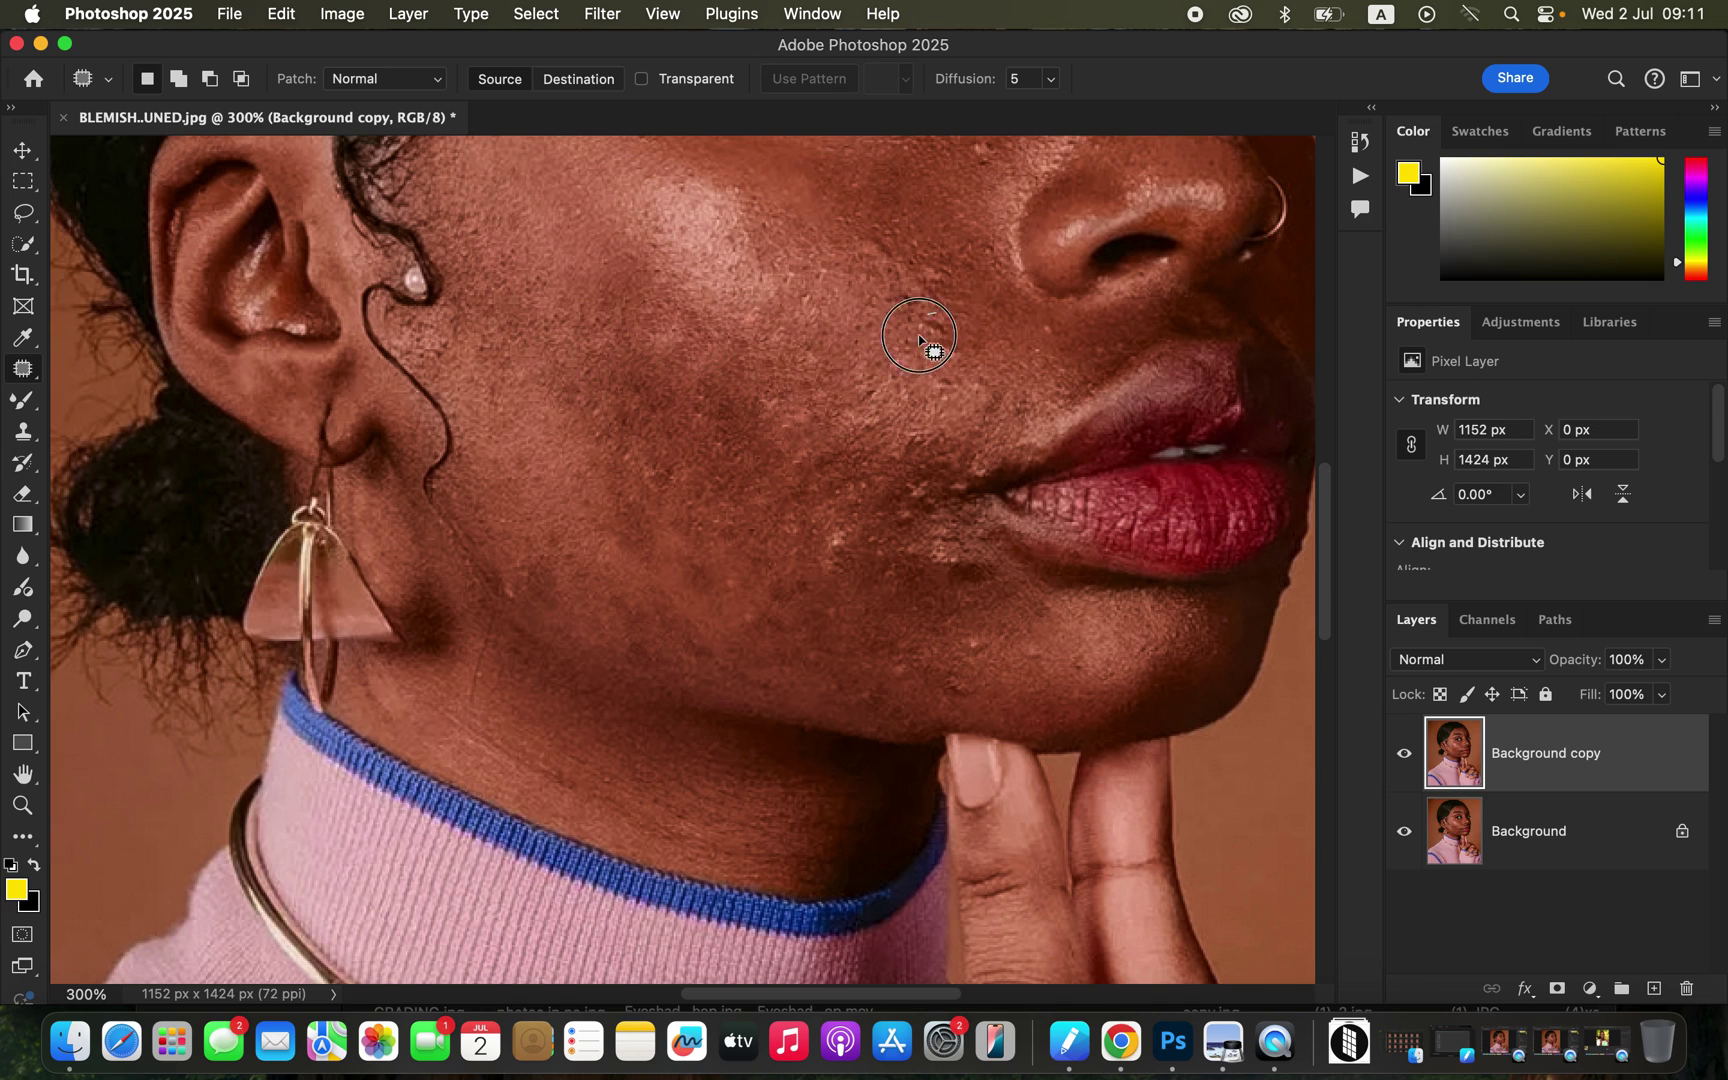
Step: Patch the cluster of bright bumps on the inner cheek, diagonally below the nostril
click(950, 272)
click(926, 372)
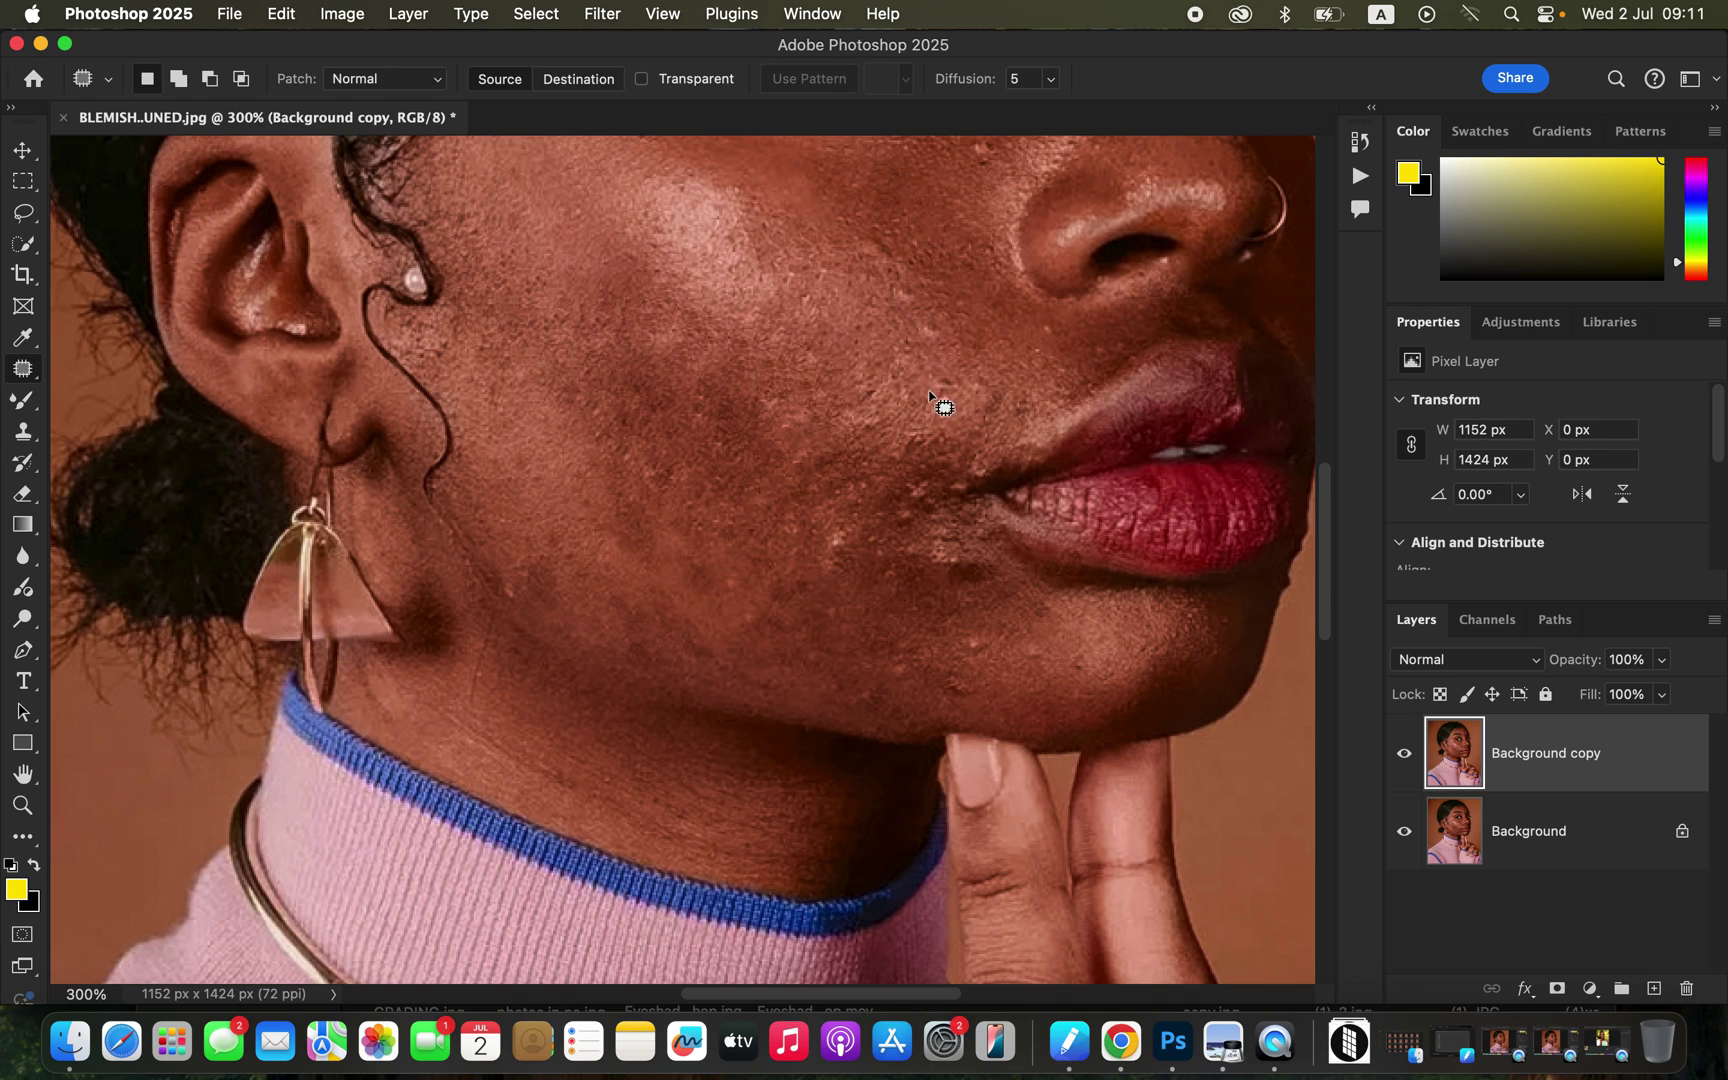
drag(898, 285, 910, 288)
drag(914, 290, 932, 320)
key(super+d)
drag(882, 240, 870, 234)
mouse_move(882, 246)
mouse_down()
mouse_move(915, 209)
mouse_move(966, 240)
mouse_up()
key(super+d)
drag(966, 250, 995, 295)
key(super+d)
Step: Patch the spots beside the nostril and on the skin above the corner of the mouth
drag(982, 143, 978, 142)
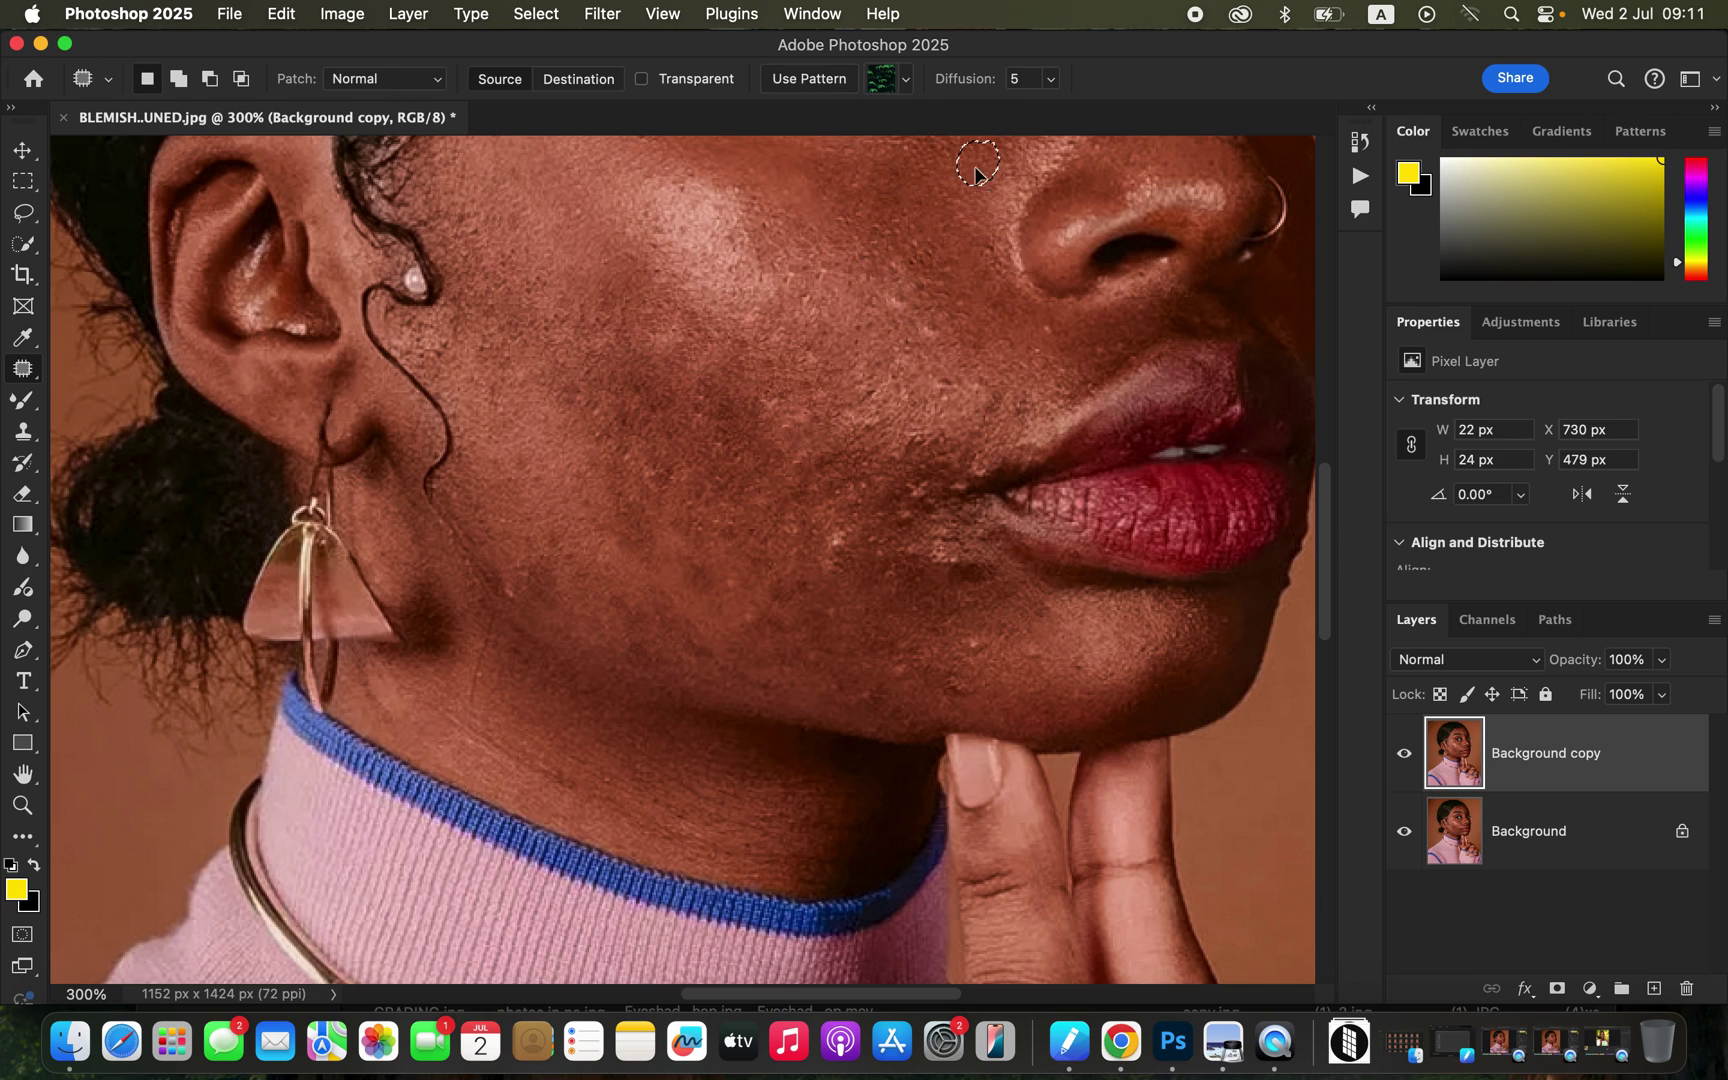
mouse_move(940, 372)
mouse_down()
mouse_move(964, 386)
mouse_move(995, 370)
mouse_move(1010, 401)
mouse_move(1010, 352)
mouse_move(933, 322)
mouse_move(956, 326)
mouse_move(940, 312)
mouse_move(979, 295)
mouse_move(901, 326)
mouse_move(933, 262)
mouse_up()
key(super+d)
key(super+d)
Step: Patch the light bumps and dark marks on the lower cheek below and outward from the mouth corner
drag(830, 519, 801, 529)
key(super+d)
mouse_move(906, 649)
mouse_down()
mouse_move(898, 620)
mouse_move(820, 614)
mouse_move(862, 640)
mouse_move(771, 648)
mouse_move(783, 586)
mouse_up()
key(super+d)
click(690, 615)
mouse_move(627, 608)
mouse_down()
mouse_move(711, 583)
mouse_move(686, 563)
mouse_up()
key(super+d)
drag(668, 472, 698, 510)
key(super+d)
Step: Patch the blemishes on the chin and along the jaw above the fingertip with clean chin and jaw skin
mouse_move(982, 620)
mouse_down()
mouse_move(964, 624)
mouse_move(1026, 631)
mouse_move(1036, 688)
mouse_move(1083, 656)
mouse_move(1052, 622)
mouse_up()
key(super+d)
key(super+d)
key(super+d)
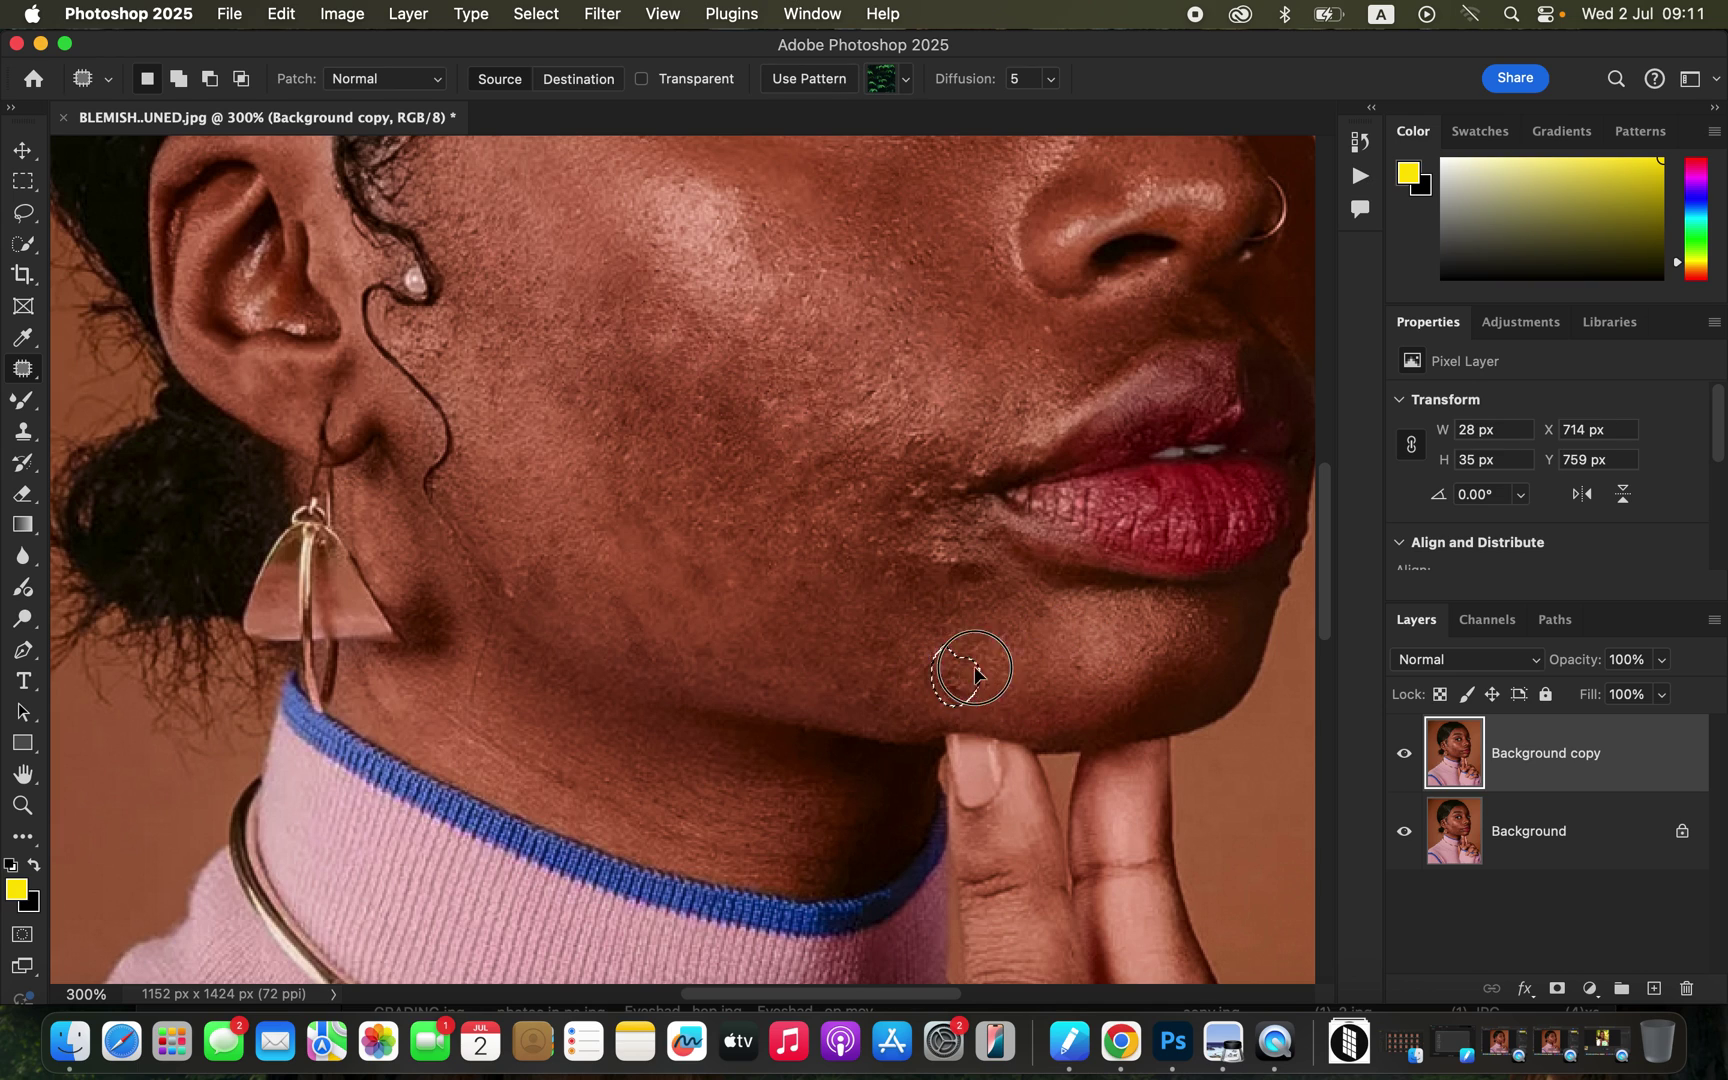
mouse_move(912, 648)
mouse_down()
mouse_move(880, 700)
mouse_move(949, 659)
mouse_move(870, 691)
mouse_move(888, 640)
mouse_up()
key(super+d)
drag(878, 655, 837, 623)
key(super+d)
Step: Patch the uneven area on the cheek outward from the mouth corner and the bumps above it
drag(792, 516, 798, 512)
mouse_move(798, 512)
mouse_down()
mouse_move(775, 496)
mouse_move(829, 513)
mouse_move(802, 468)
mouse_up()
key(super+d)
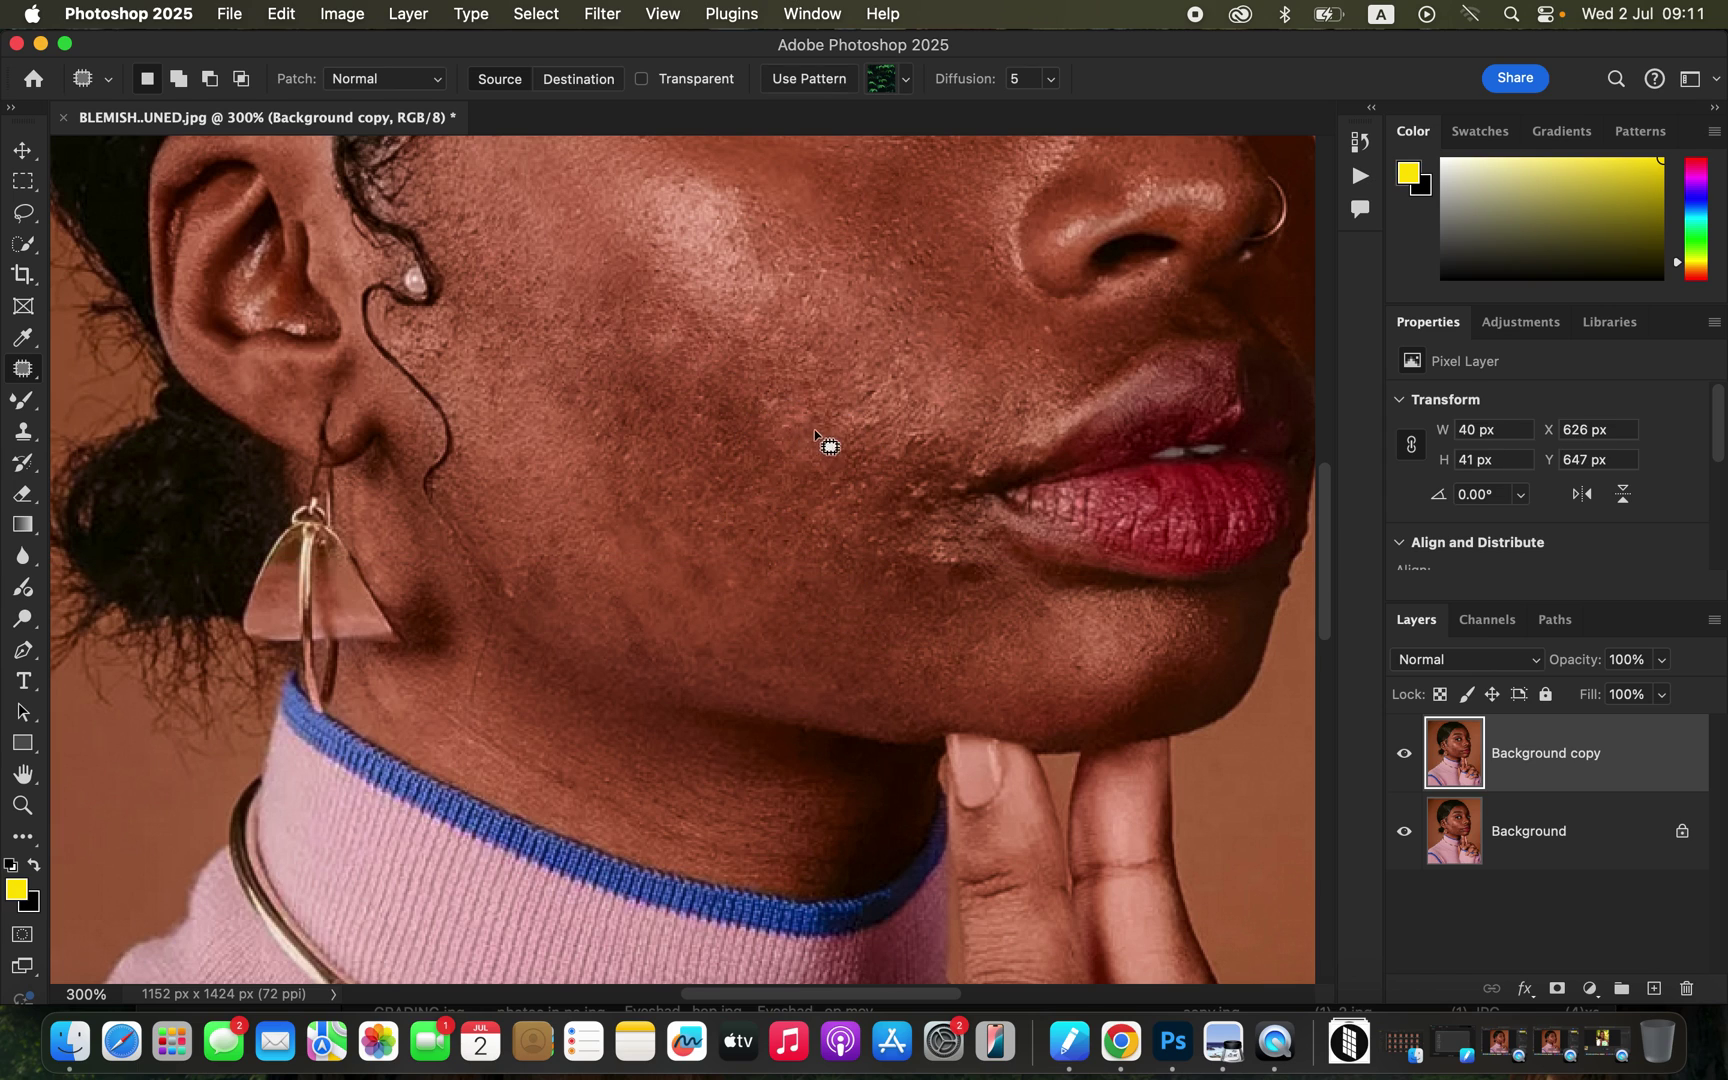
click(857, 432)
mouse_move(858, 404)
mouse_down()
mouse_move(876, 369)
mouse_move(862, 406)
mouse_up()
mouse_move(860, 392)
mouse_down()
mouse_move(870, 351)
mouse_move(900, 390)
mouse_up()
key(super+d)
Step: Patch the last bright bumps on the cheek just above the corner of the mouth
drag(893, 356, 886, 332)
click(920, 405)
mouse_move(866, 398)
mouse_down()
mouse_move(882, 420)
mouse_move(868, 400)
mouse_up()
mouse_move(864, 424)
mouse_down()
mouse_move(846, 393)
mouse_move(904, 420)
mouse_move(908, 375)
mouse_up()
key(super+d)
drag(919, 388, 932, 354)
click(923, 379)
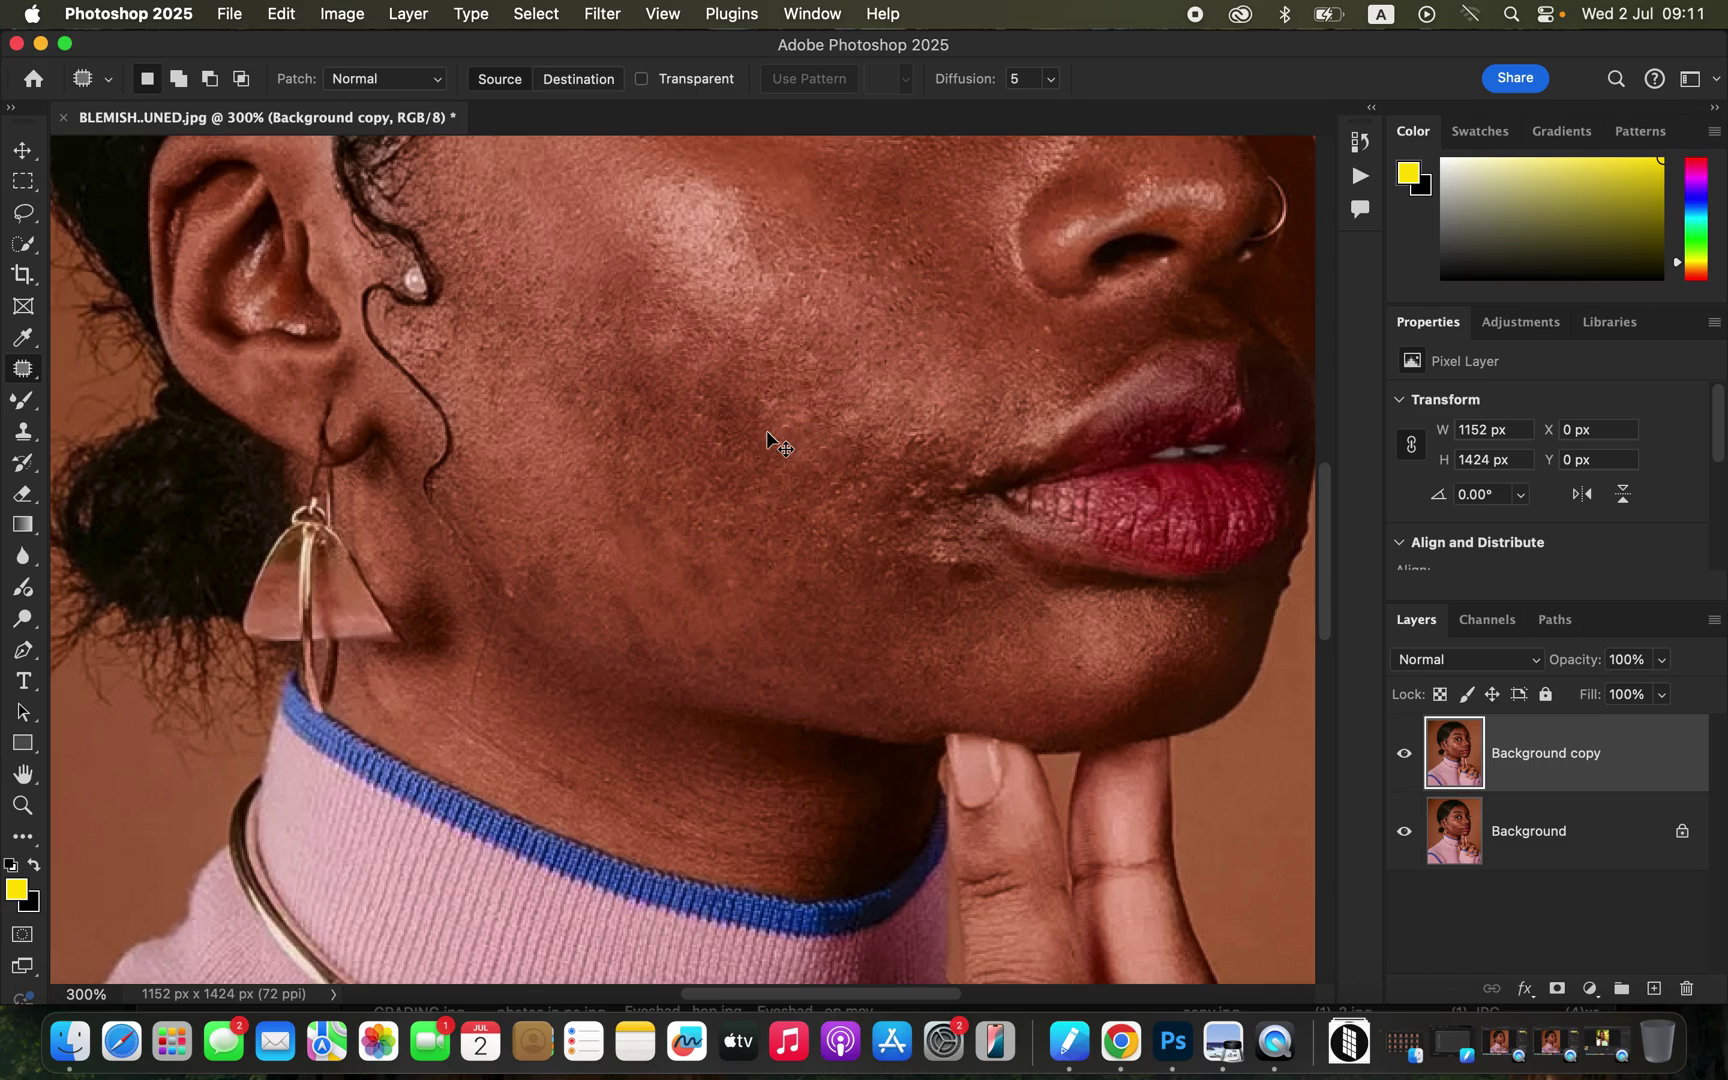
Step: Examine the retouched cheek at several magnifications for remaining blemishes
key(super+minus)
key(super+minus)
key(super+minus)
key(super+plus)
key(super+plus)
key(super+plus)
key(super+plus)
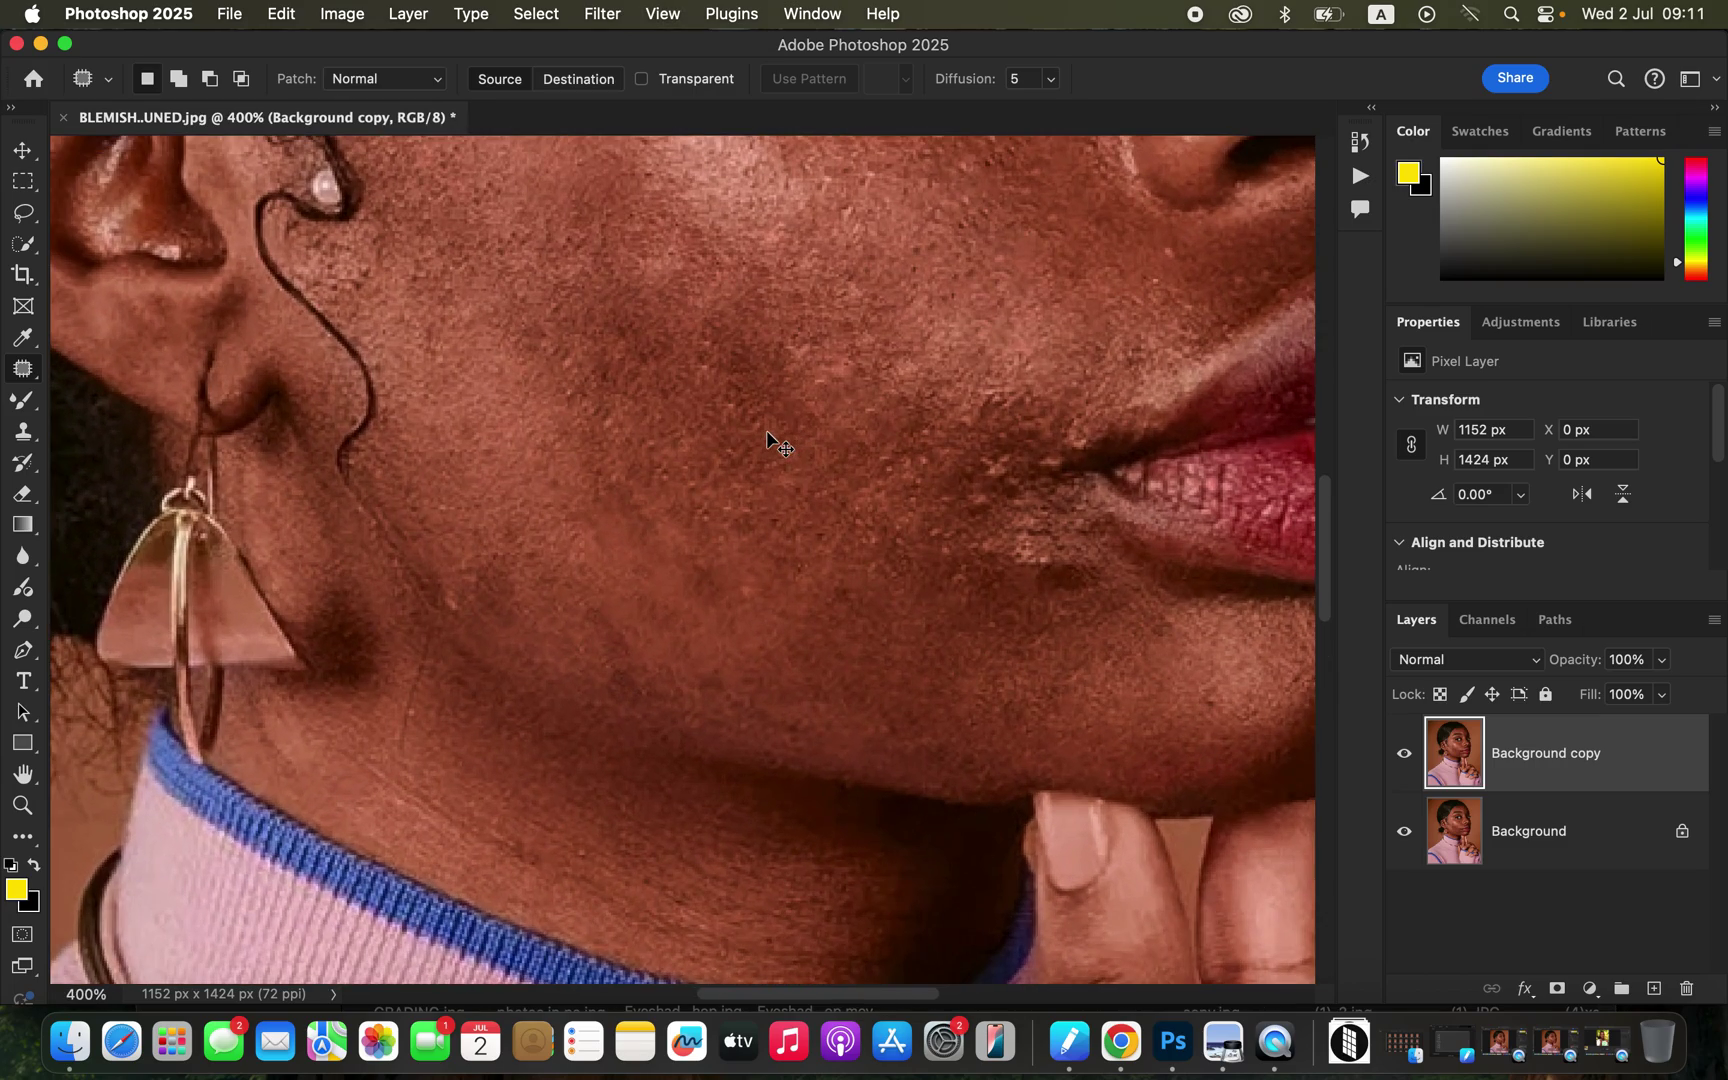
key(super+minus)
key(super+minus)
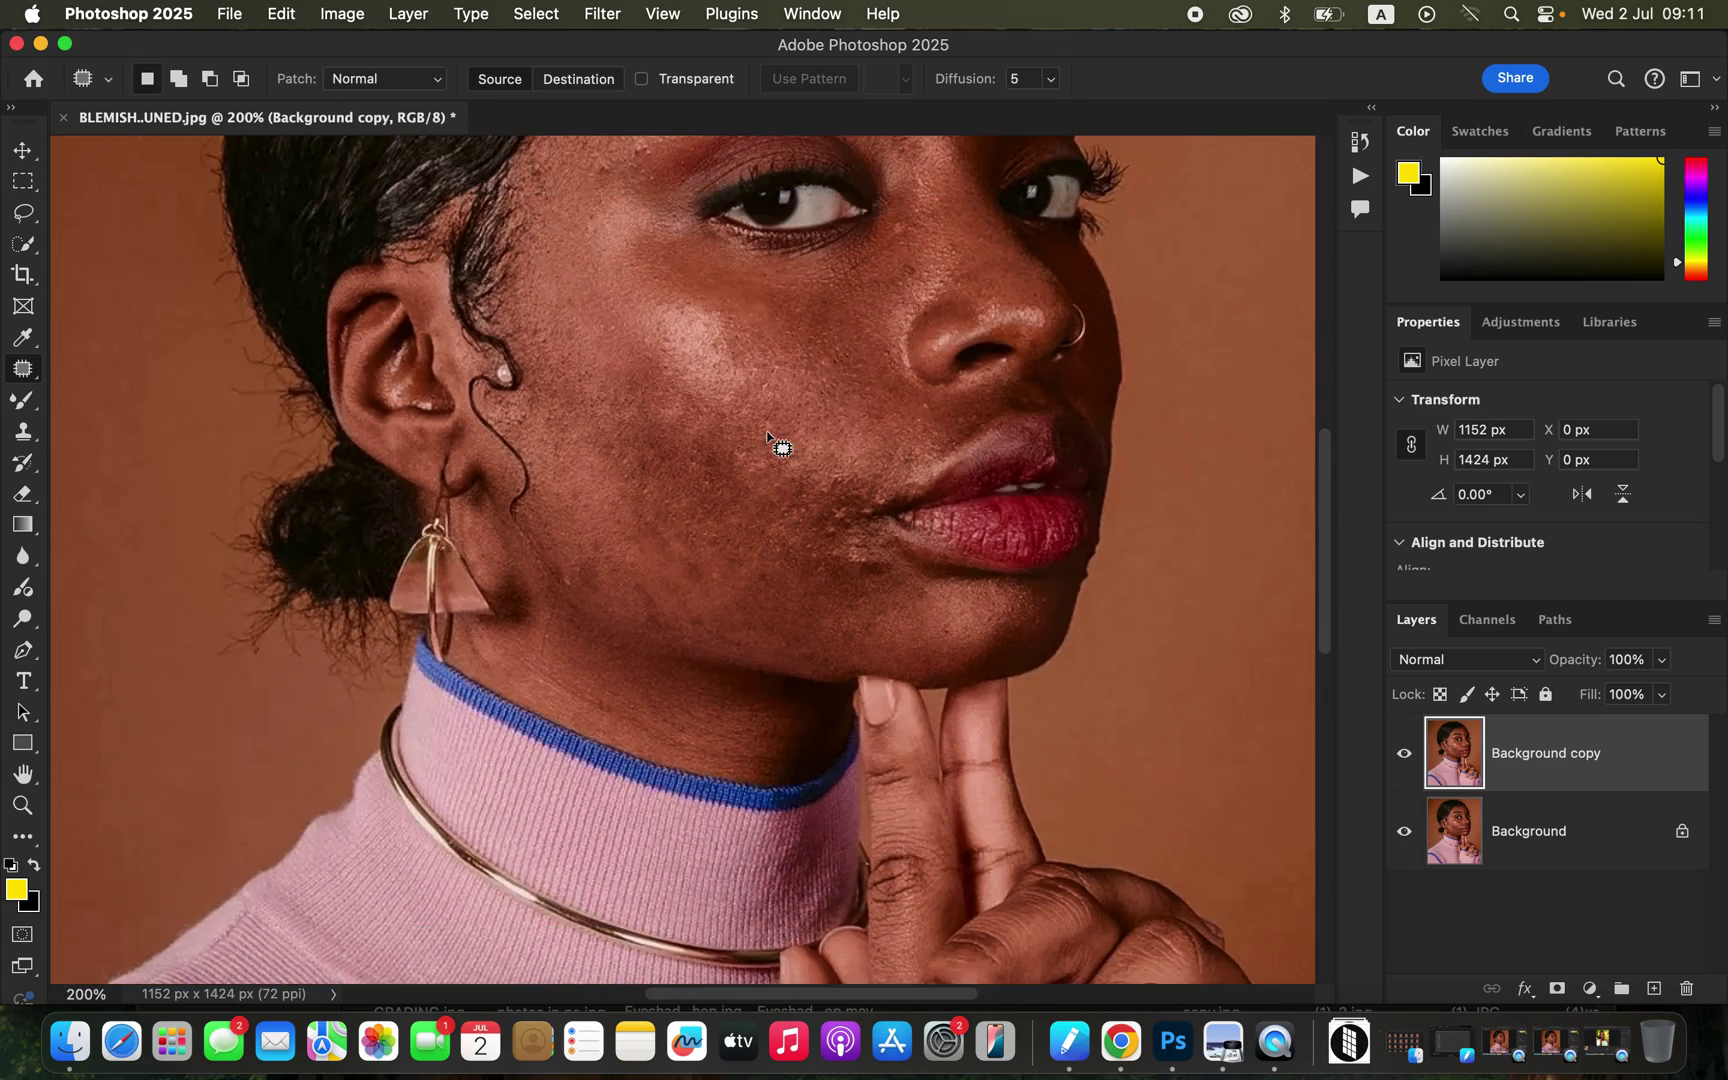
Step: Patch larger uneven areas at mid-cheek and lower cheek with smoother surrounding skin at 200% view
mouse_move(731, 447)
mouse_down()
mouse_move(735, 465)
mouse_move(775, 455)
mouse_move(770, 440)
mouse_move(748, 450)
mouse_move(776, 446)
mouse_move(774, 414)
mouse_move(794, 466)
mouse_move(791, 436)
mouse_move(829, 451)
mouse_up()
key(super+d)
mouse_move(775, 541)
mouse_down()
mouse_move(786, 482)
mouse_move(750, 440)
mouse_up()
key(super+d)
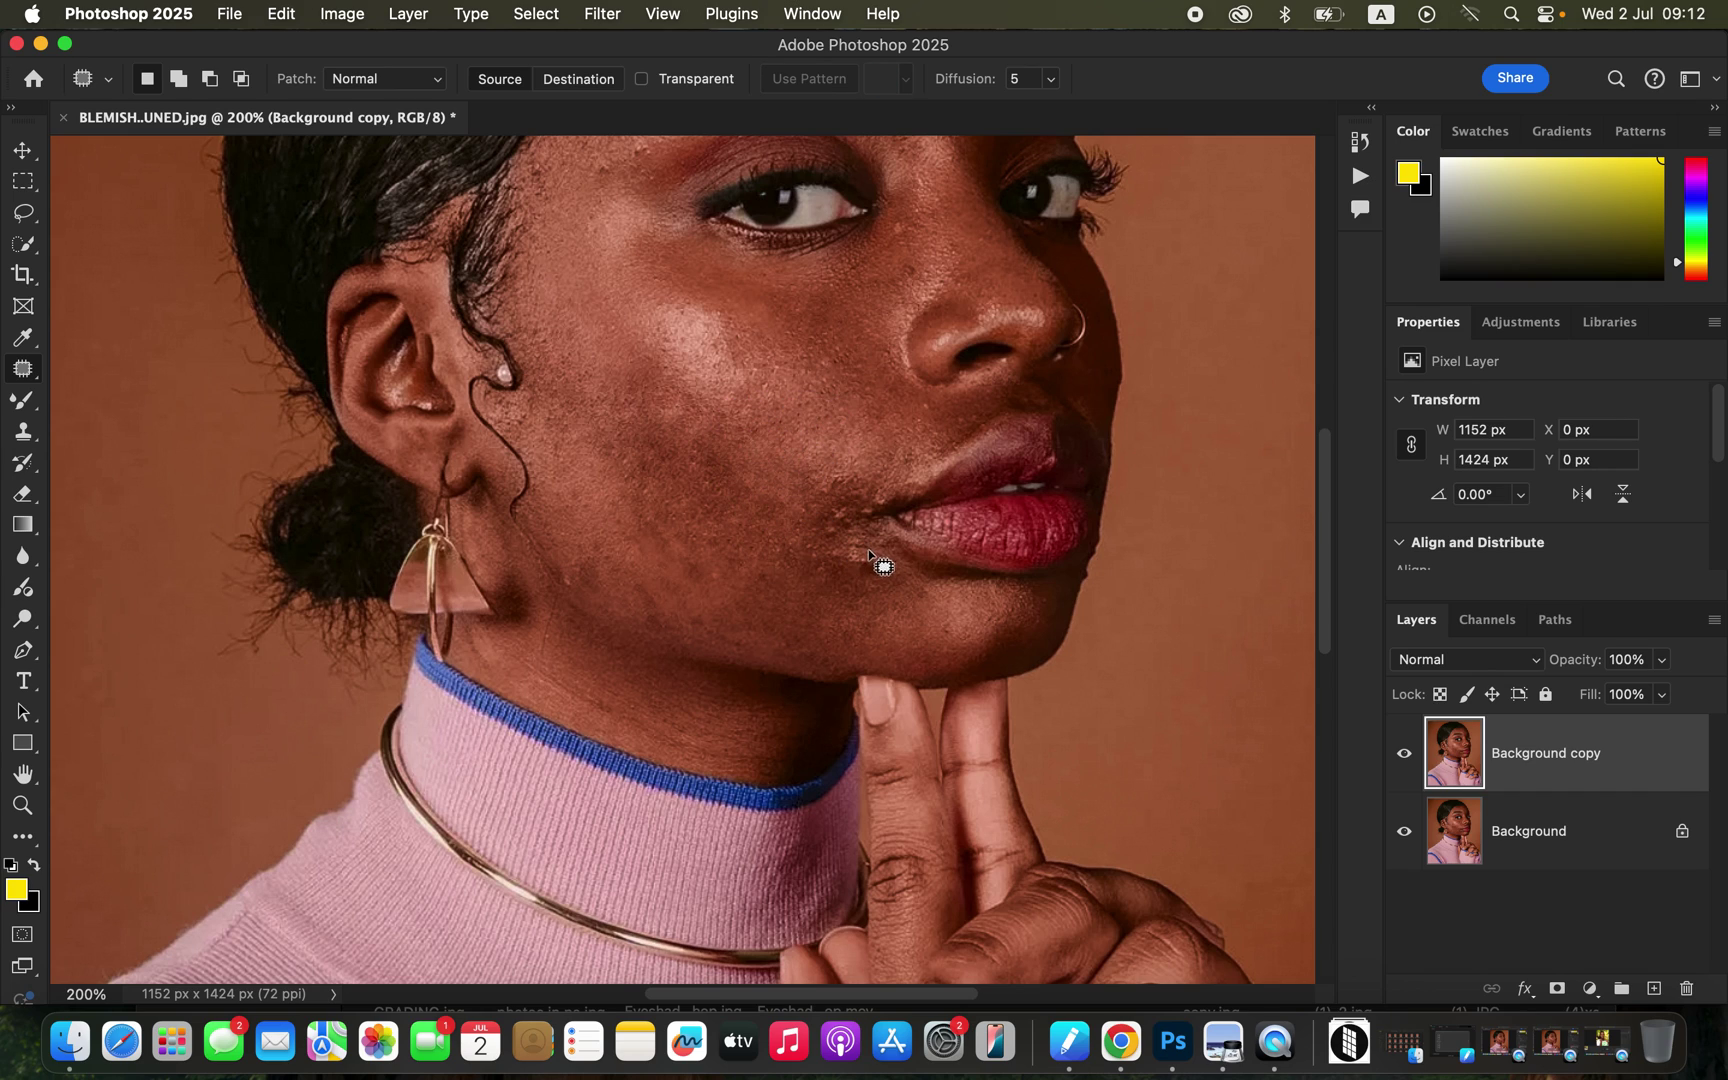
Step: Patch the uneven spots beside the corner of the mouth with smoother neighbouring cheek skin
mouse_move(869, 551)
mouse_down()
mouse_move(872, 584)
mouse_move(862, 540)
mouse_move(888, 582)
mouse_move(836, 550)
mouse_up()
key(super+d)
key(super+d)
mouse_move(836, 564)
mouse_down()
mouse_move(800, 555)
mouse_move(822, 518)
mouse_up()
mouse_move(828, 515)
mouse_down()
mouse_move(799, 503)
mouse_move(828, 530)
mouse_move(841, 480)
mouse_move(822, 470)
mouse_up()
key(super+d)
key(super+d)
mouse_move(835, 483)
mouse_down()
mouse_move(849, 500)
mouse_move(872, 488)
mouse_up()
mouse_move(862, 500)
mouse_down()
mouse_move(854, 470)
mouse_move(838, 494)
mouse_move(855, 494)
mouse_up()
drag(850, 508, 858, 425)
Step: Patch the remaining bumps on the cheek between the mouth corner and the nostril
click(889, 484)
mouse_move(869, 523)
mouse_down()
mouse_move(886, 480)
mouse_move(859, 481)
mouse_move(868, 513)
mouse_move(892, 483)
mouse_move(848, 457)
mouse_move(888, 486)
mouse_up()
click(872, 458)
click(862, 512)
click(903, 436)
mouse_move(897, 480)
mouse_down()
mouse_move(895, 440)
mouse_move(943, 419)
mouse_move(932, 408)
mouse_up()
click(880, 447)
click(889, 406)
Step: Patch the uneven areas along the lower cheek and jawline below the ear
mouse_move(559, 557)
mouse_down()
mouse_move(583, 599)
mouse_move(572, 554)
mouse_move(656, 628)
mouse_move(613, 590)
mouse_up()
click(597, 534)
click(649, 568)
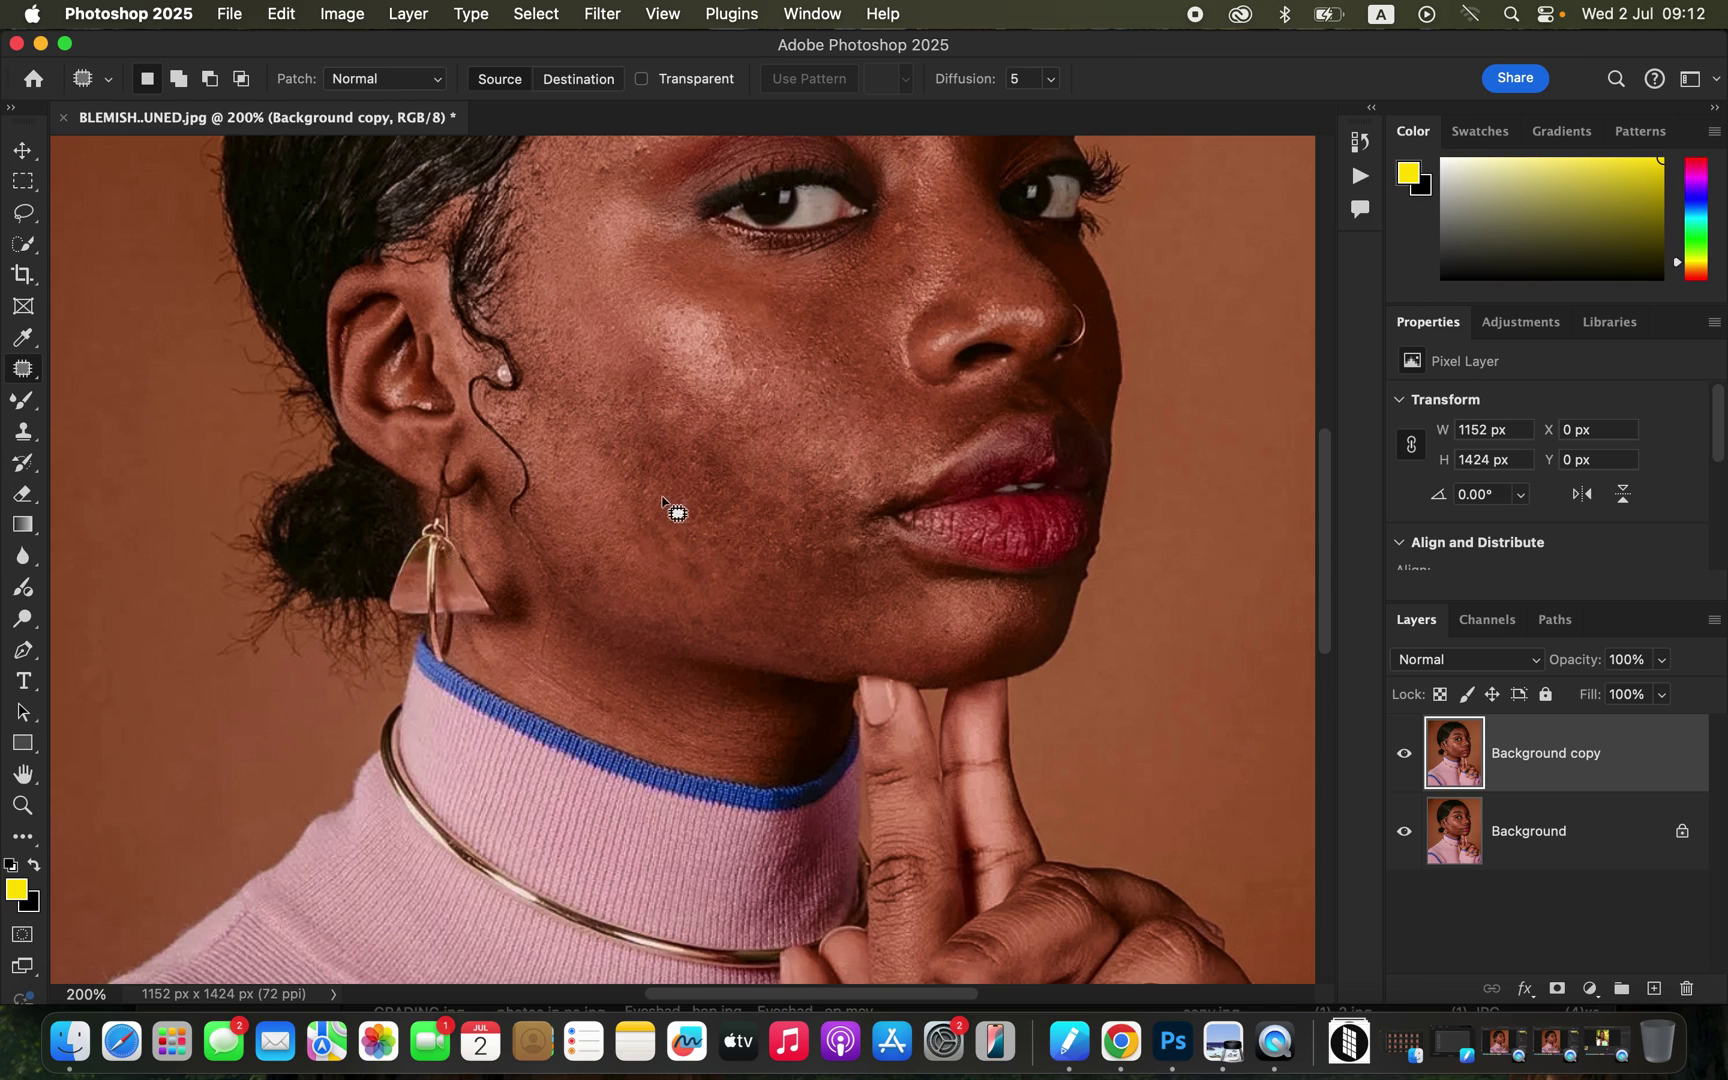
mouse_move(668, 565)
mouse_down()
mouse_move(692, 548)
mouse_move(733, 598)
mouse_up()
click(777, 574)
Step: Patch the small blemishes on the lower cheek outward from the mouth corner, working up toward mid-cheek
drag(794, 535, 797, 536)
mouse_move(800, 552)
mouse_down()
mouse_move(820, 536)
mouse_move(814, 501)
mouse_up()
click(820, 508)
mouse_move(813, 512)
mouse_down()
mouse_move(788, 505)
mouse_move(850, 540)
mouse_up()
click(841, 532)
click(860, 541)
mouse_move(855, 555)
mouse_down()
mouse_move(813, 543)
mouse_move(828, 503)
mouse_up()
mouse_move(828, 522)
mouse_down()
mouse_move(811, 516)
mouse_move(807, 462)
mouse_up()
click(827, 463)
mouse_move(816, 478)
mouse_down()
mouse_move(788, 464)
mouse_move(830, 466)
mouse_up()
click(836, 467)
drag(826, 483, 806, 463)
Step: Patch the blemishes on the upper cheek beside the nose and below the inner corner of the eye
click(800, 348)
drag(800, 348, 851, 375)
click(885, 284)
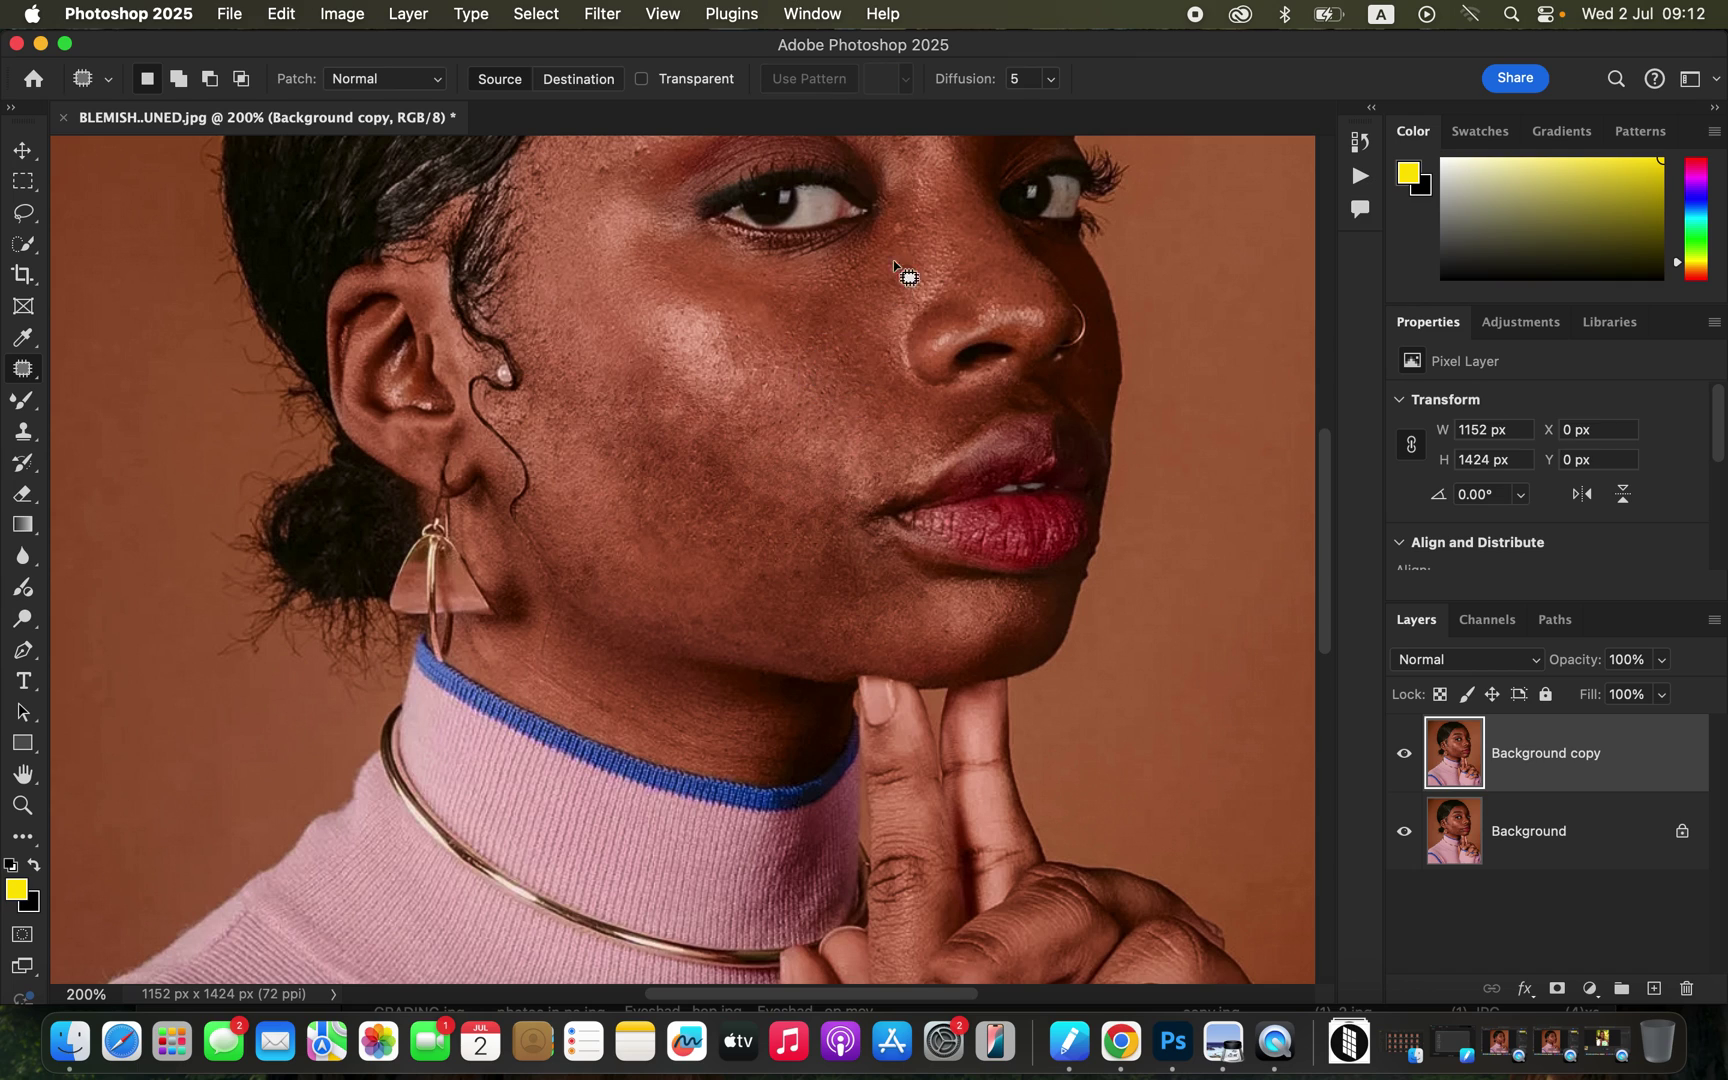
mouse_move(893, 213)
mouse_down()
mouse_move(918, 268)
mouse_move(897, 237)
mouse_up()
click(864, 268)
Step: Patch the dark uneven spots in the middle of the cheek and clear the selection
mouse_move(685, 464)
mouse_down()
mouse_move(702, 453)
mouse_move(697, 470)
mouse_up()
drag(697, 470, 713, 478)
click(686, 436)
drag(676, 416, 666, 404)
drag(670, 414, 681, 430)
key(super+d)
Step: Patch the blemishes on the forehead between the eyebrows with cleaner nearby skin
key(space)
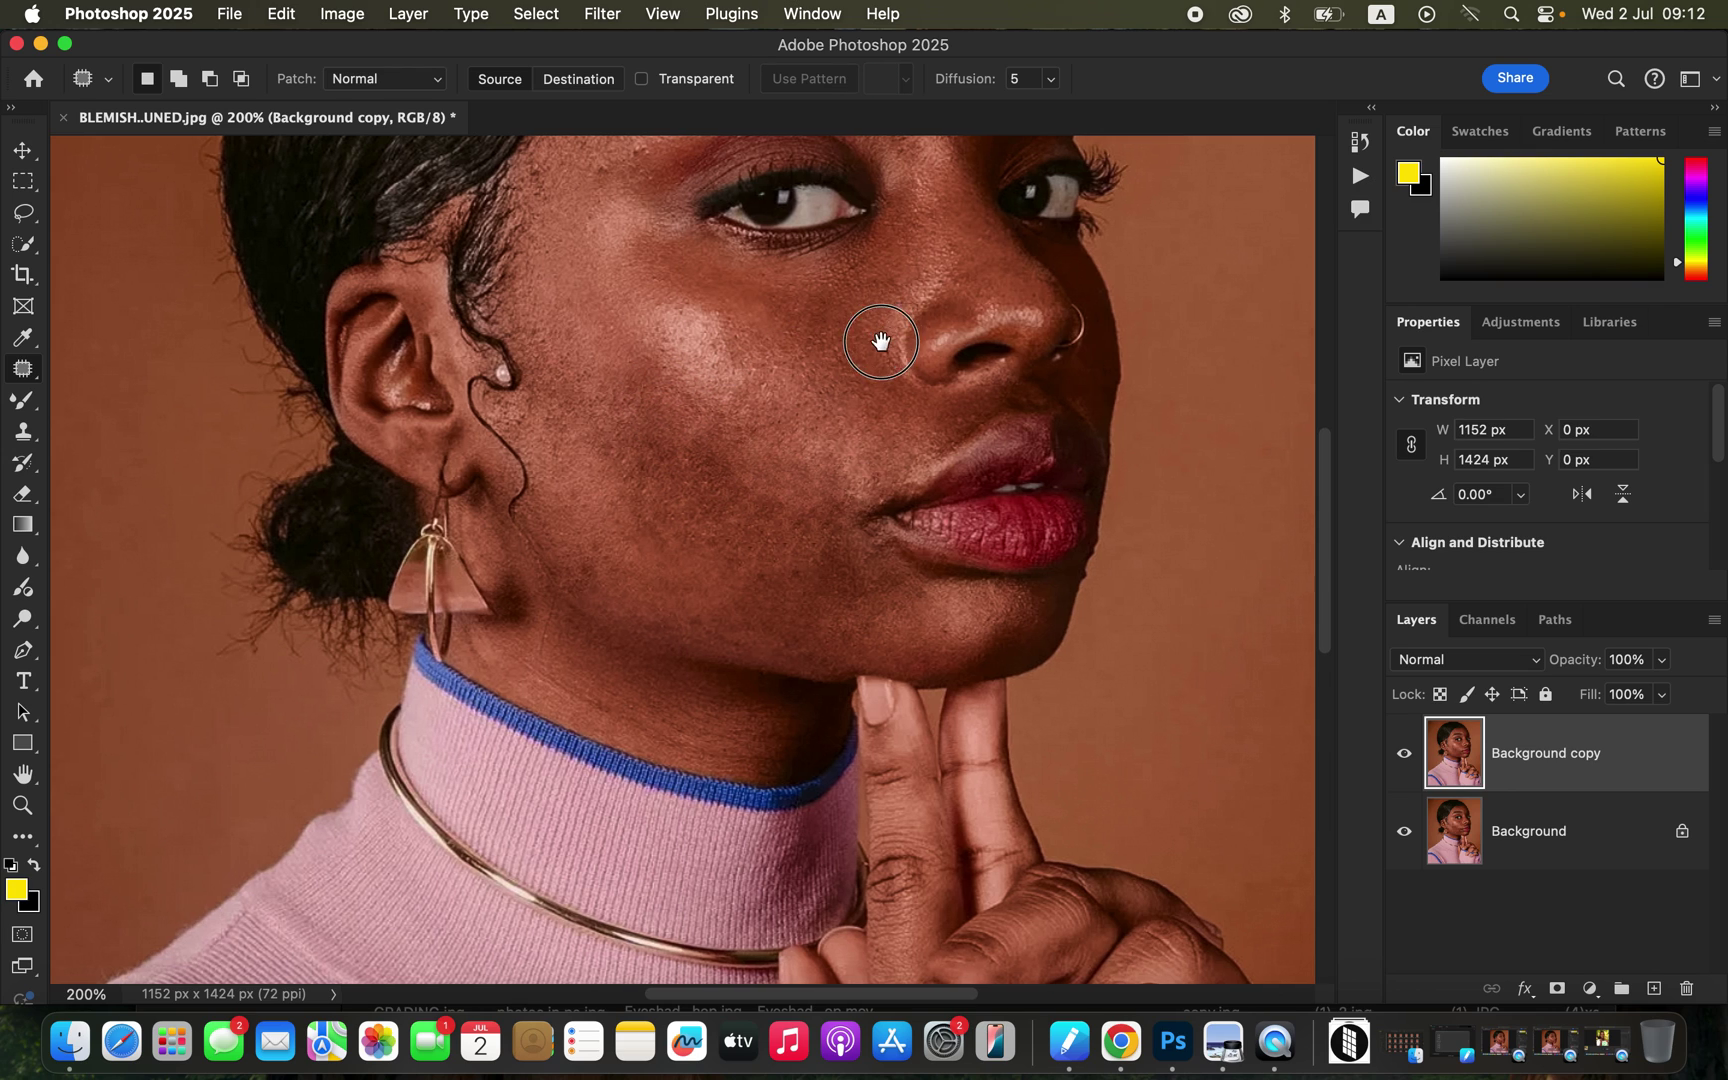
drag(885, 341, 915, 598)
mouse_move(999, 318)
mouse_down()
mouse_move(1020, 345)
mouse_move(983, 290)
mouse_up()
mouse_move(982, 298)
mouse_down()
mouse_move(951, 347)
mouse_move(967, 326)
mouse_up()
key(super+d)
mouse_move(963, 345)
mouse_down()
mouse_move(952, 314)
mouse_move(966, 373)
mouse_move(976, 357)
mouse_up()
key(super+d)
mouse_move(974, 372)
mouse_down()
mouse_move(1000, 320)
mouse_move(995, 372)
mouse_move(966, 347)
mouse_up()
key(super+d)
key(super+d)
Step: Patch the bumps across the central forehead above the eyebrows, clearing the selection after each patch
drag(995, 218, 1034, 278)
mouse_move(805, 283)
mouse_down()
mouse_move(800, 308)
mouse_move(799, 264)
mouse_move(897, 230)
mouse_up()
key(super+d)
key(cmd+d)
drag(908, 300, 968, 274)
key(super+d)
drag(880, 236, 904, 250)
key(super+d)
drag(897, 318, 918, 265)
key(super+d)
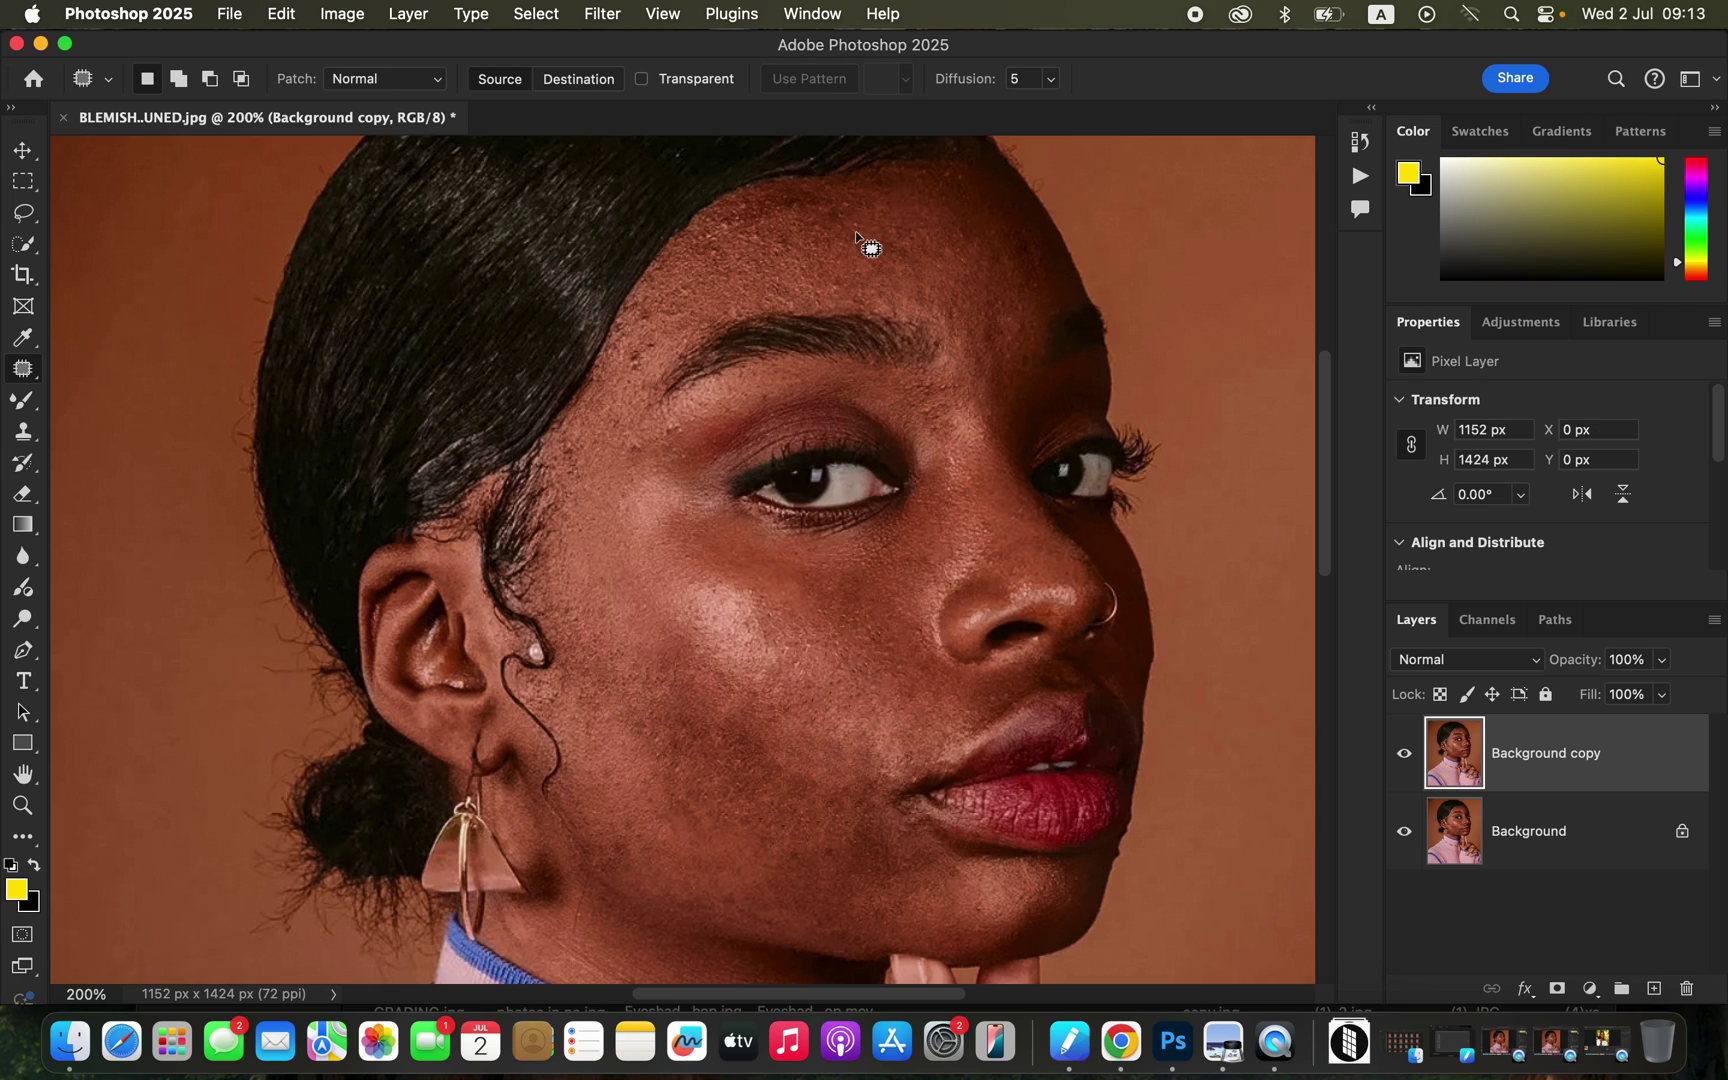
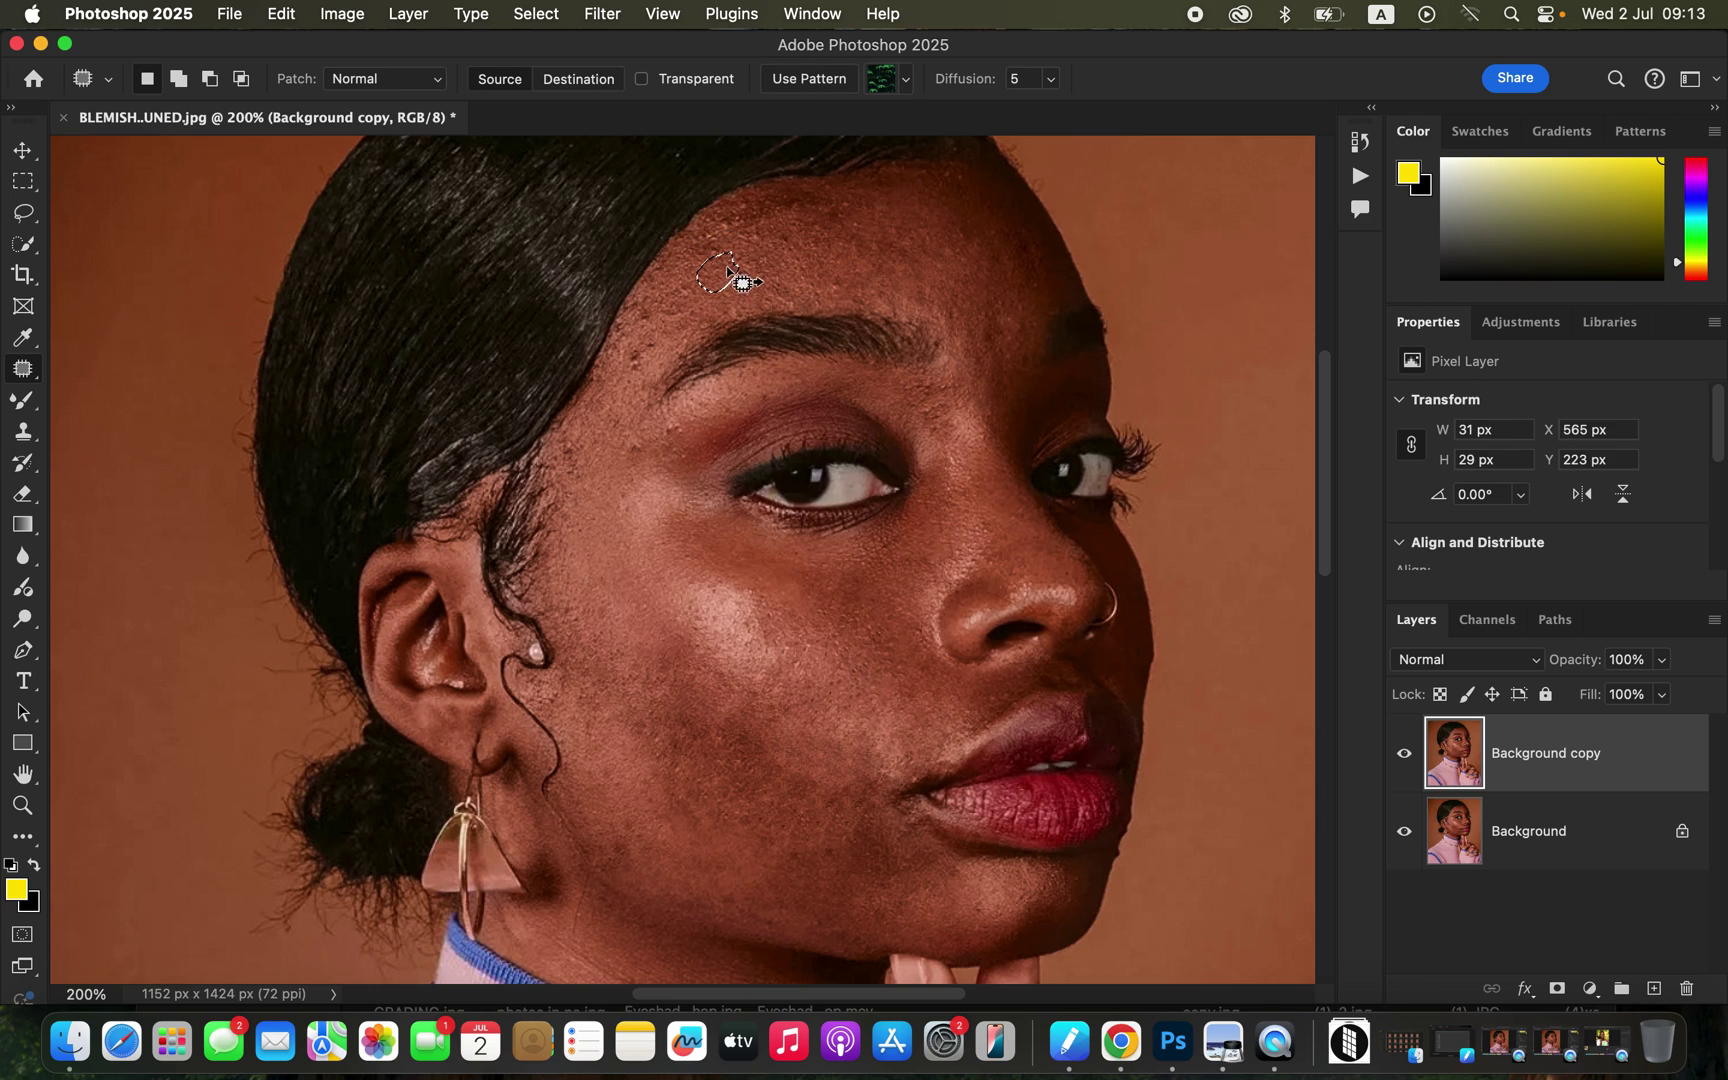
Step: Patch the spots on the upper forehead along the hairline
key(super+d)
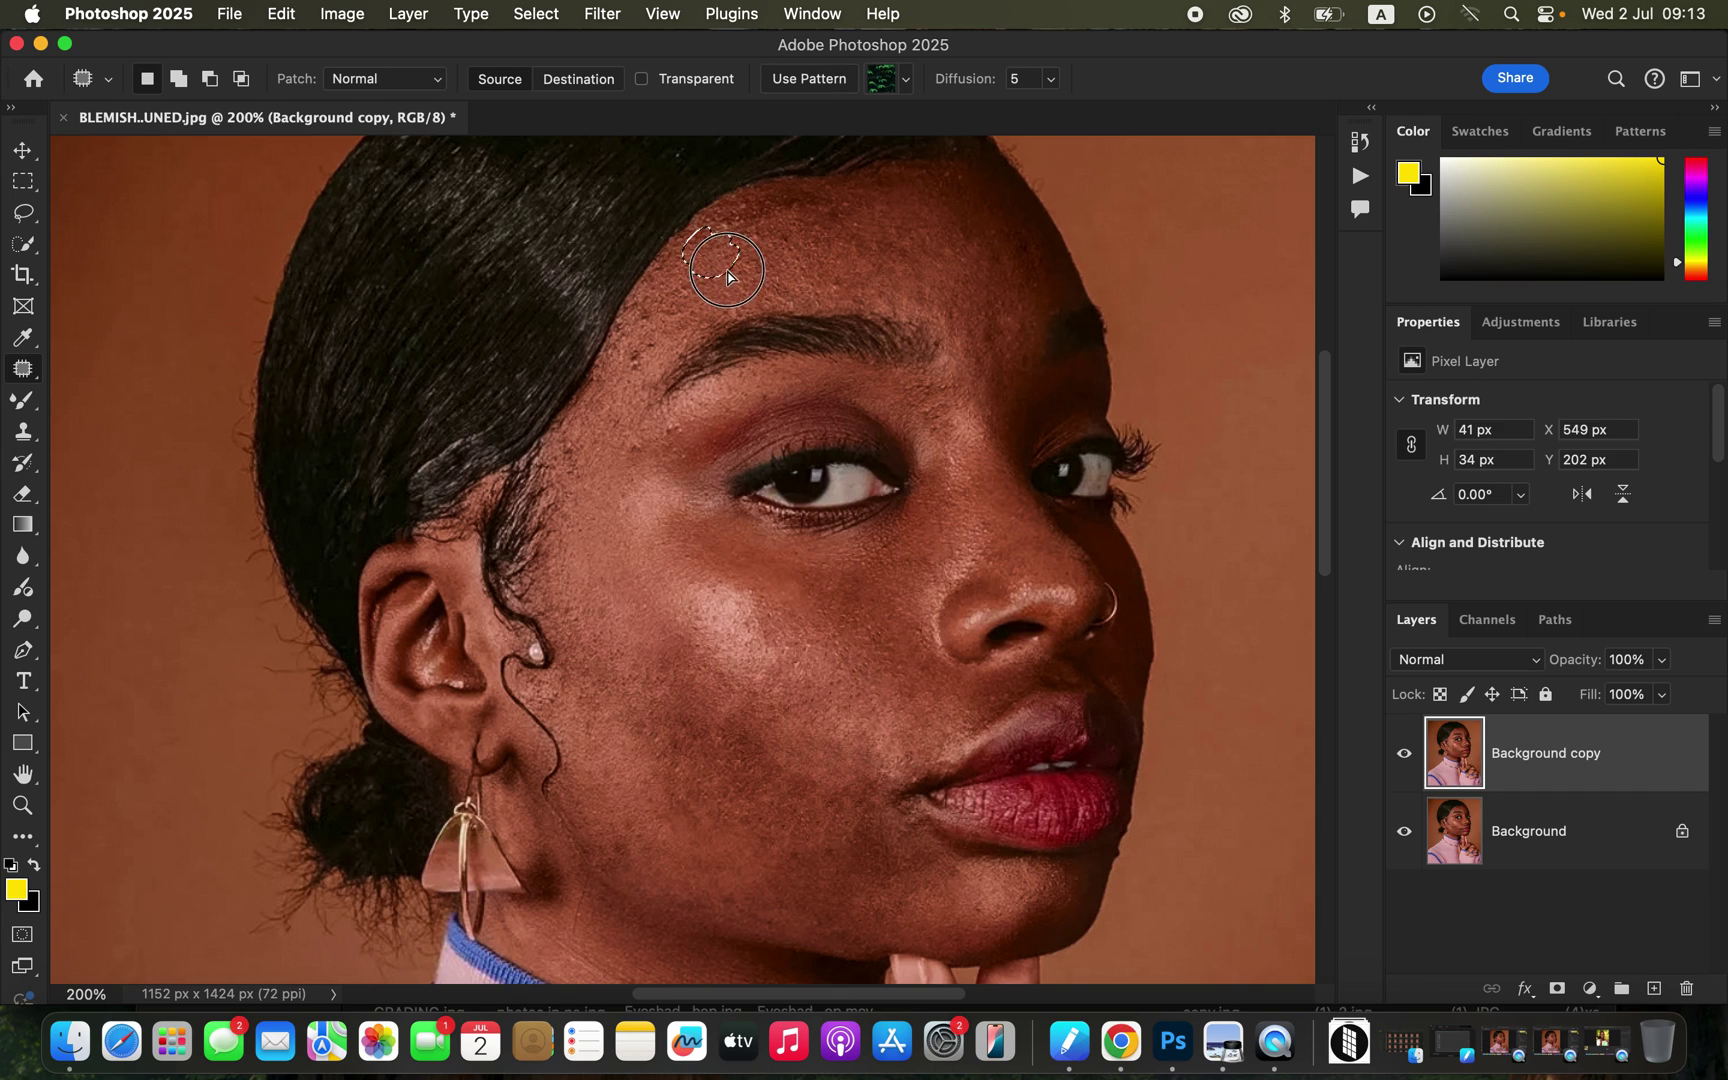
drag(714, 220, 762, 241)
key(super+d)
mouse_move(790, 194)
mouse_down()
mouse_move(733, 214)
mouse_move(796, 192)
mouse_up()
drag(795, 212, 793, 214)
click(821, 195)
drag(866, 210, 877, 233)
key(super+d)
Step: Patch the bumps between the hairline and the outer end of the near eyebrow
mouse_move(648, 302)
mouse_down()
mouse_move(649, 338)
mouse_move(682, 285)
mouse_up()
key(super+d)
mouse_move(680, 275)
mouse_down()
mouse_move(721, 321)
mouse_move(740, 289)
mouse_up()
key(super+d)
click(740, 289)
drag(640, 347, 634, 334)
mouse_move(636, 350)
mouse_down()
mouse_move(613, 425)
mouse_move(634, 450)
mouse_move(674, 420)
mouse_move(616, 437)
mouse_move(642, 469)
mouse_up()
key(super+d)
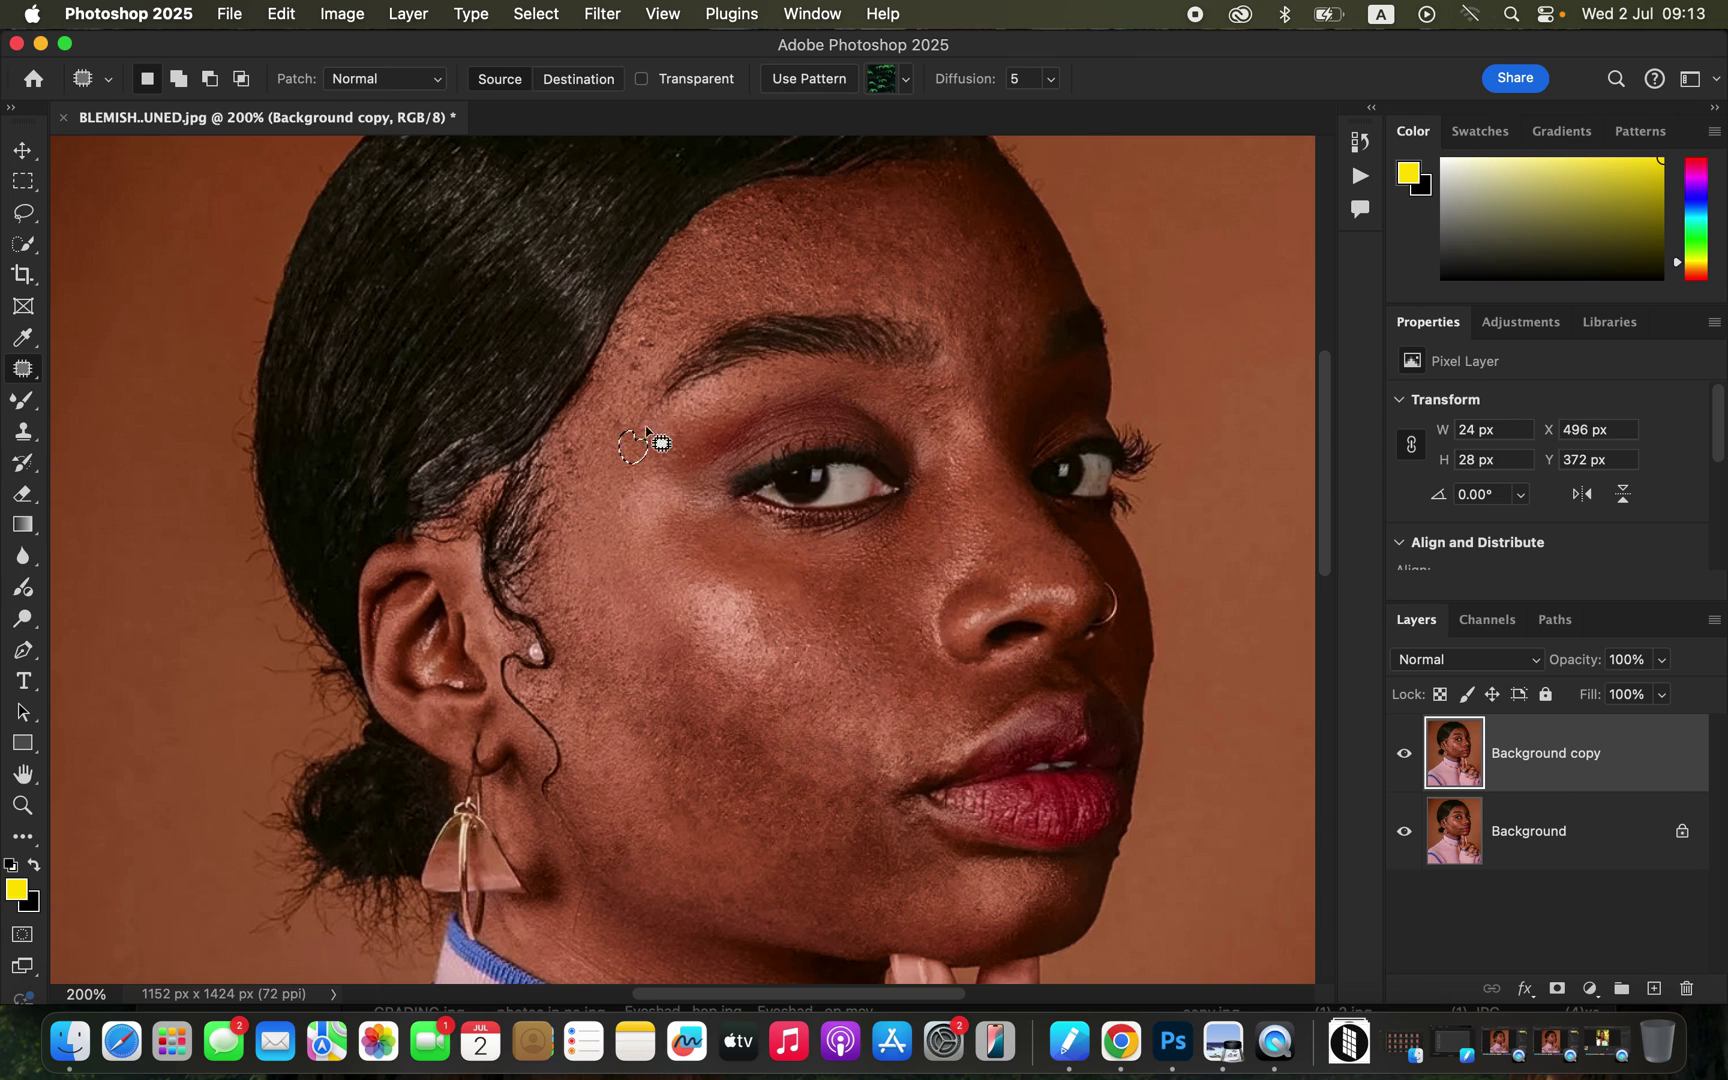
Step: Patch the last bumps at the temple and the uneven skin on the far side of the forehead
mouse_move(644, 331)
mouse_down()
mouse_move(614, 374)
mouse_move(642, 331)
mouse_up()
drag(627, 360, 624, 370)
click(700, 312)
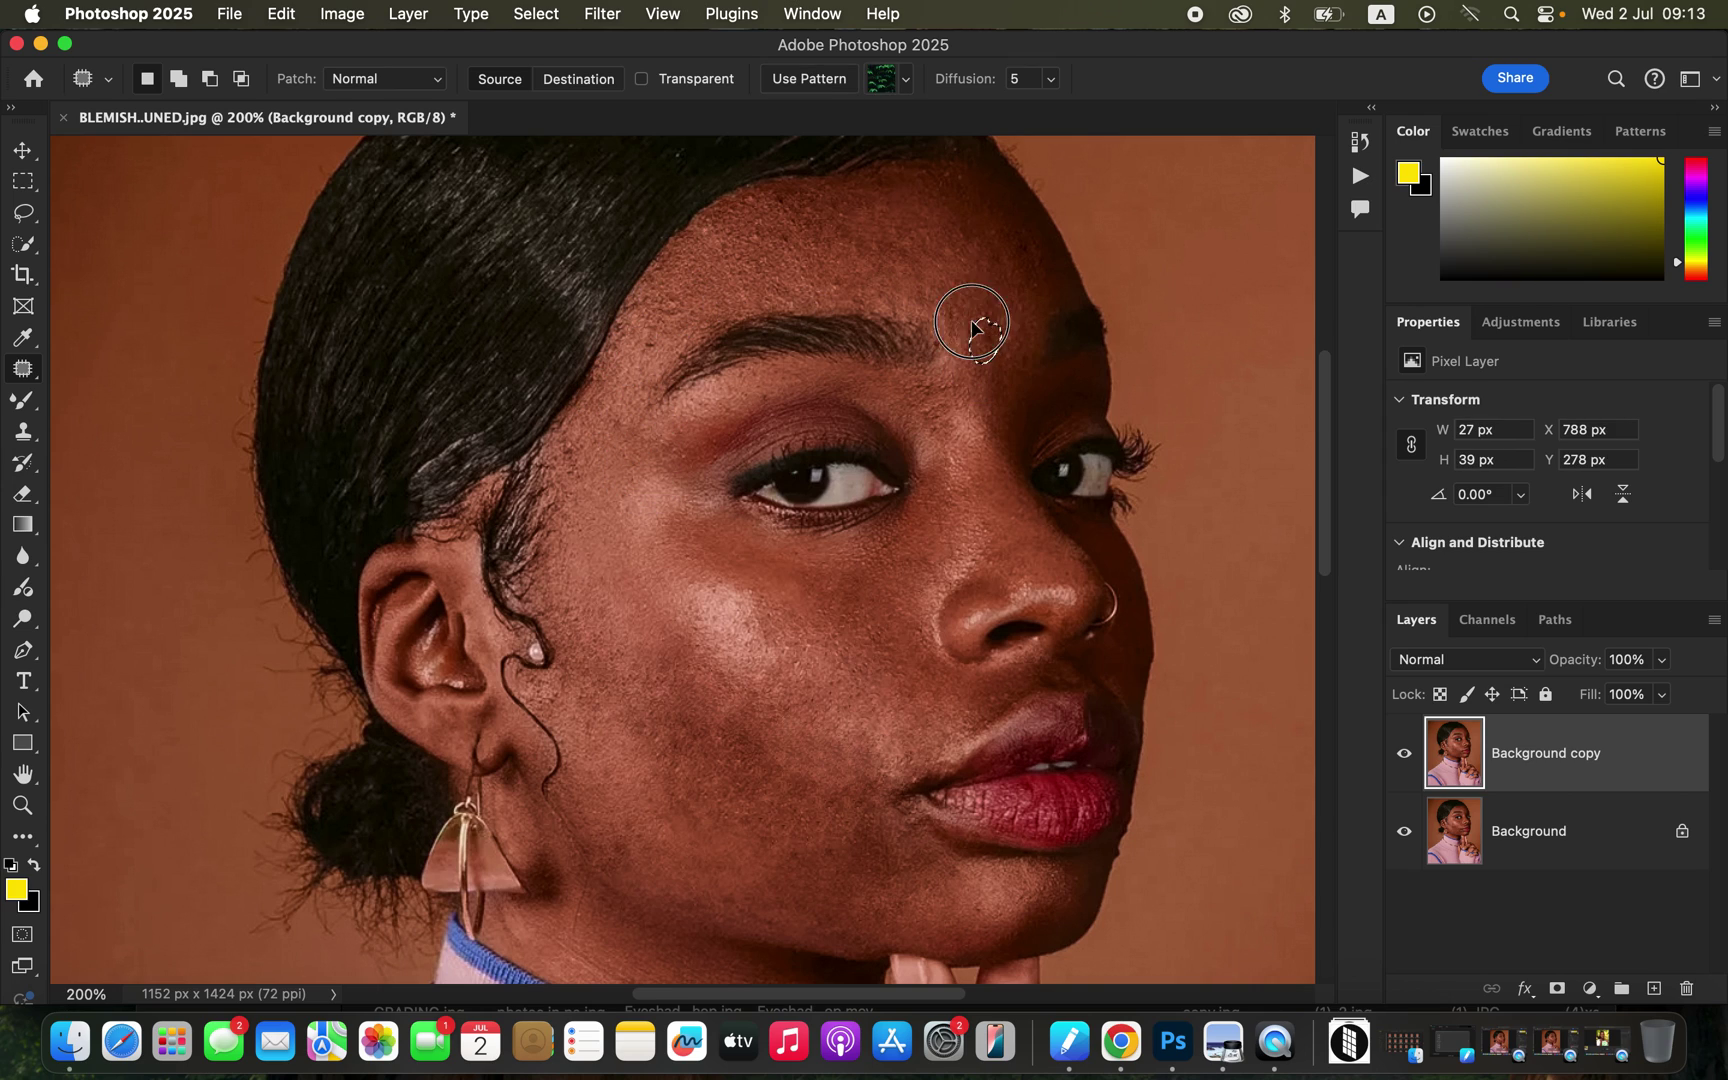
drag(1004, 233, 1022, 281)
click(1024, 295)
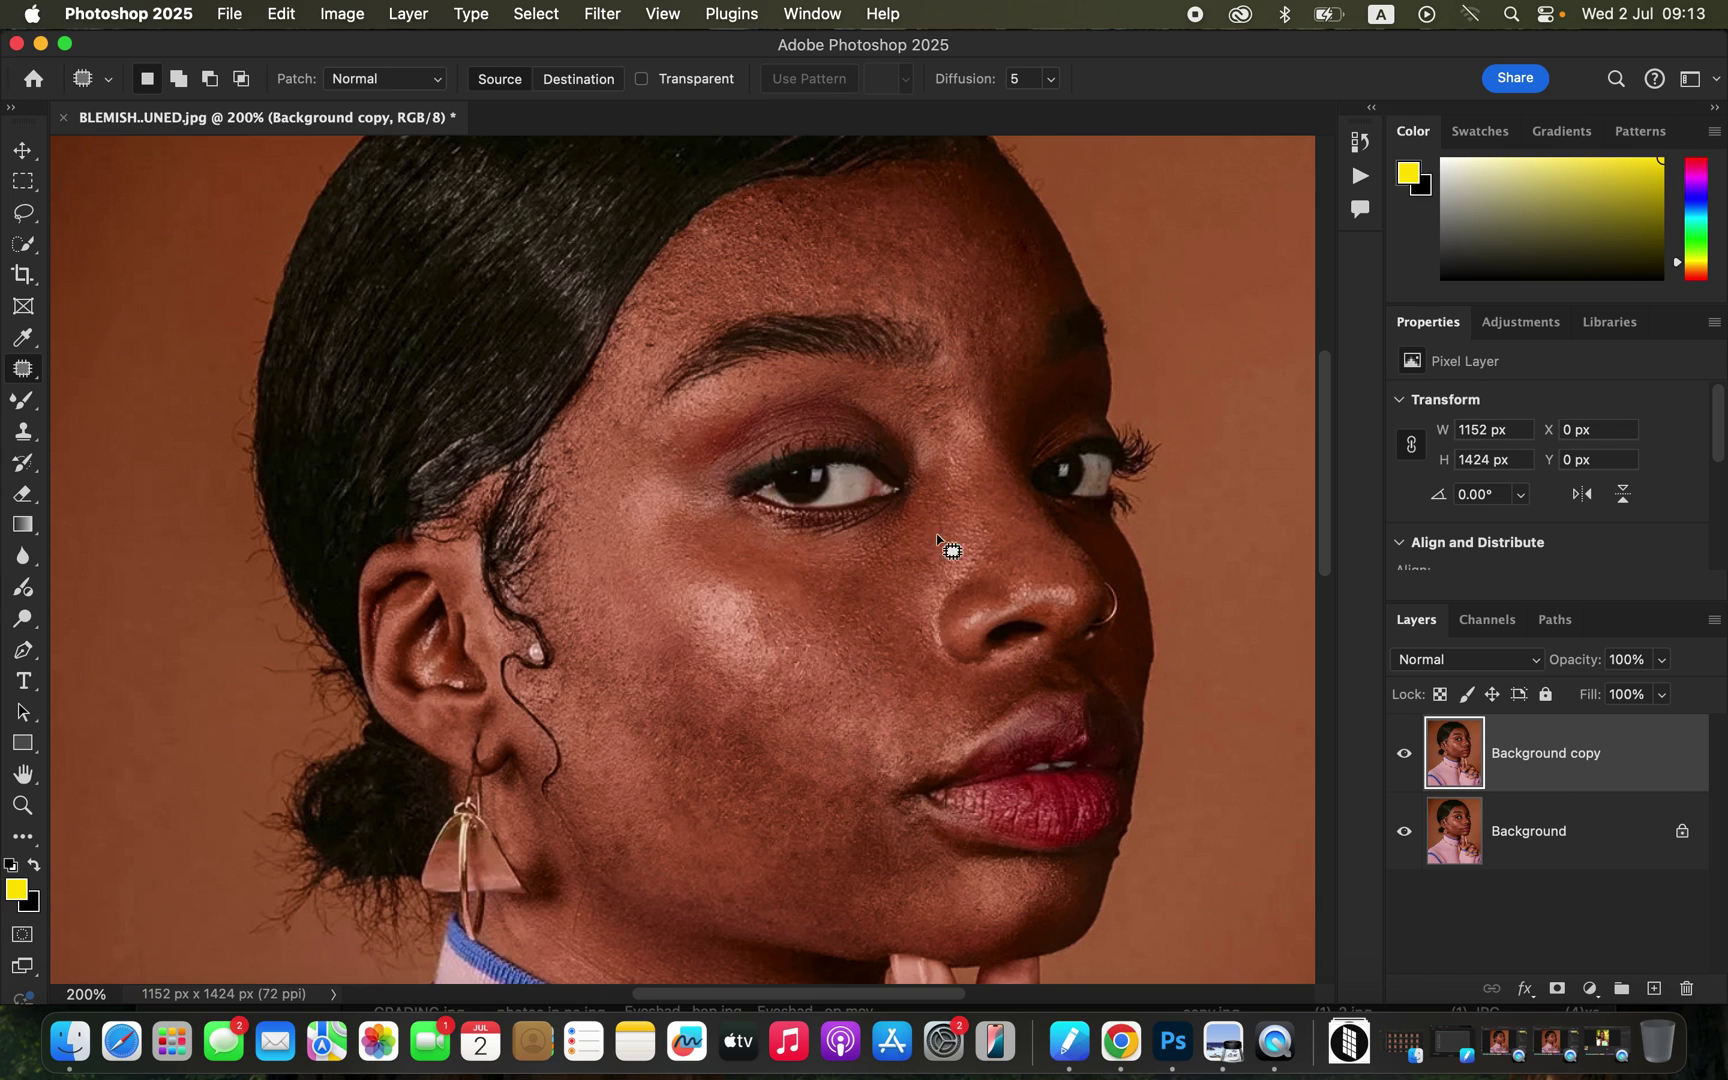
Step: Patch the leftover spots around the mouth corner, the chin and mid-cheek
mouse_move(898, 722)
mouse_down()
mouse_move(926, 770)
mouse_move(910, 729)
mouse_up()
click(905, 756)
mouse_move(904, 818)
mouse_down()
mouse_move(935, 805)
mouse_move(906, 820)
mouse_up()
click(941, 841)
mouse_move(643, 718)
mouse_down()
mouse_move(629, 716)
mouse_move(665, 731)
mouse_move(681, 777)
mouse_move(678, 716)
mouse_up()
mouse_move(686, 748)
mouse_down()
mouse_move(683, 780)
mouse_move(700, 760)
mouse_up()
click(729, 746)
Step: Compare the retouched layer with the original portrait at 100% view by toggling its visibility
key(super+0)
key(super+minus)
key(super+1)
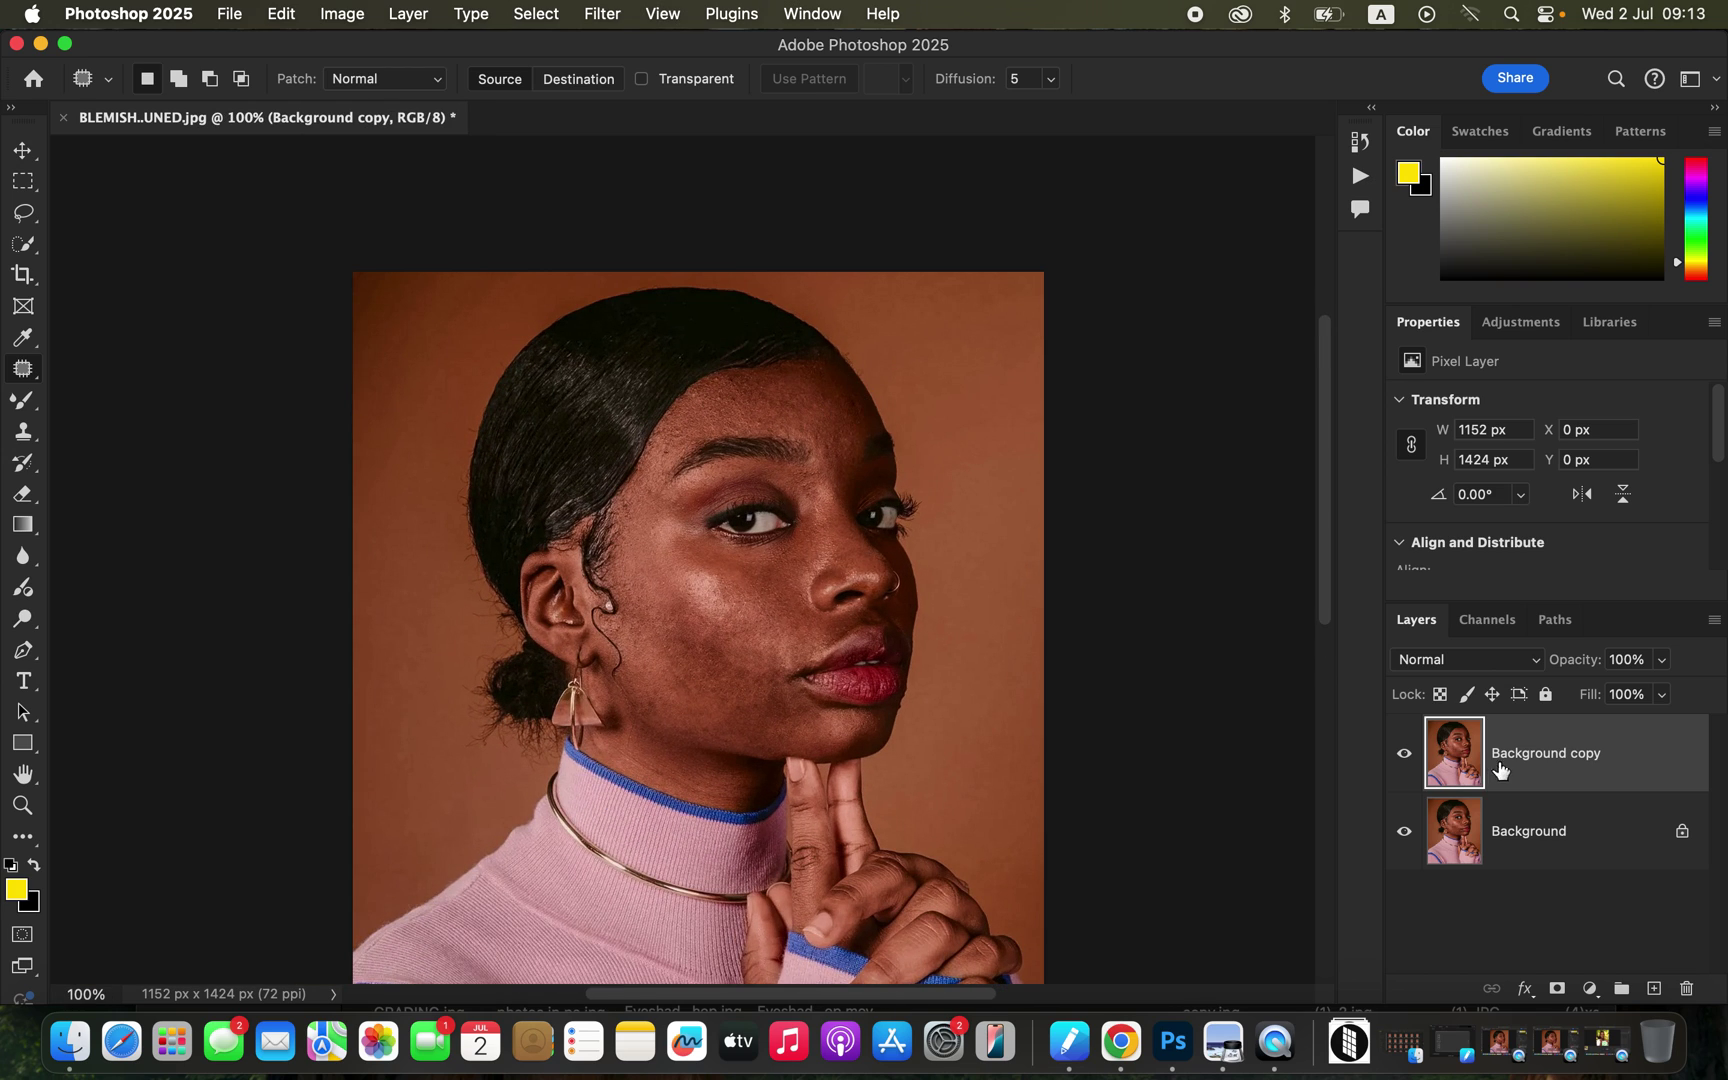
click(1405, 754)
click(1405, 754)
Step: Duplicate the retouched layer, naming the lower copy COLOR and the upper copy TEXTURE
drag(1598, 768, 1654, 988)
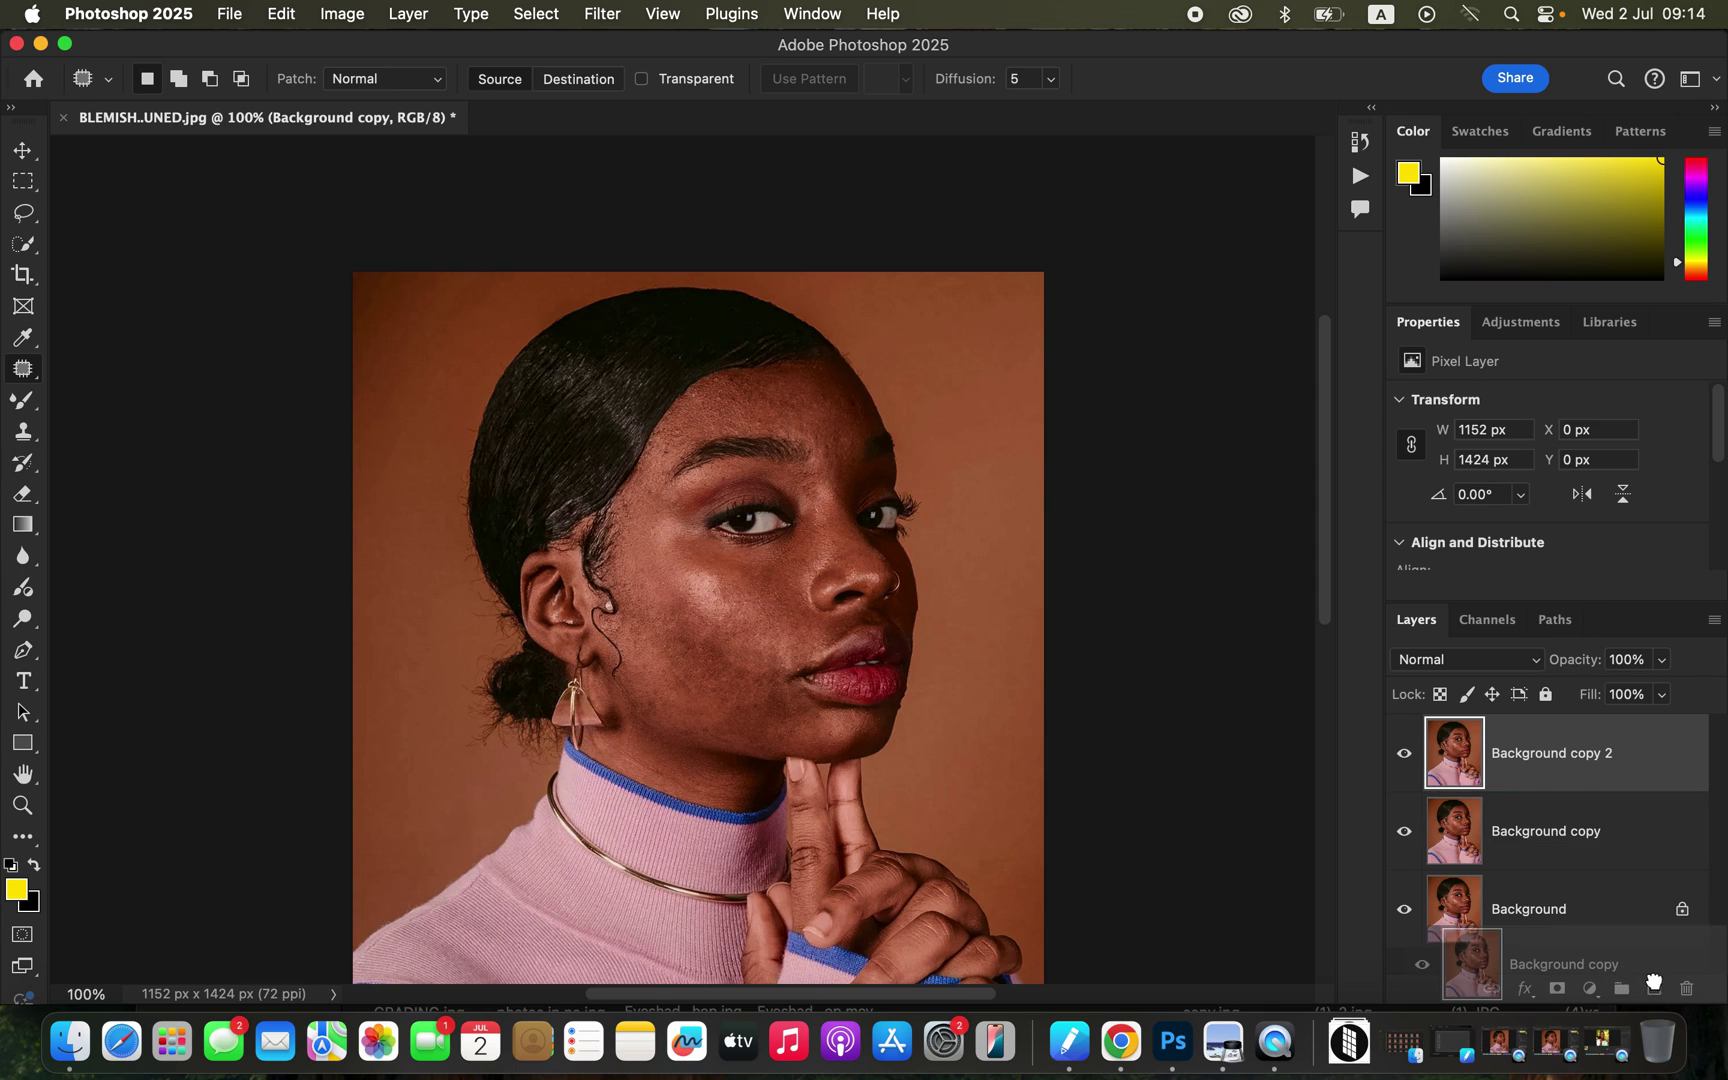
double_click(1545, 843)
text(COLOR)
key(Return)
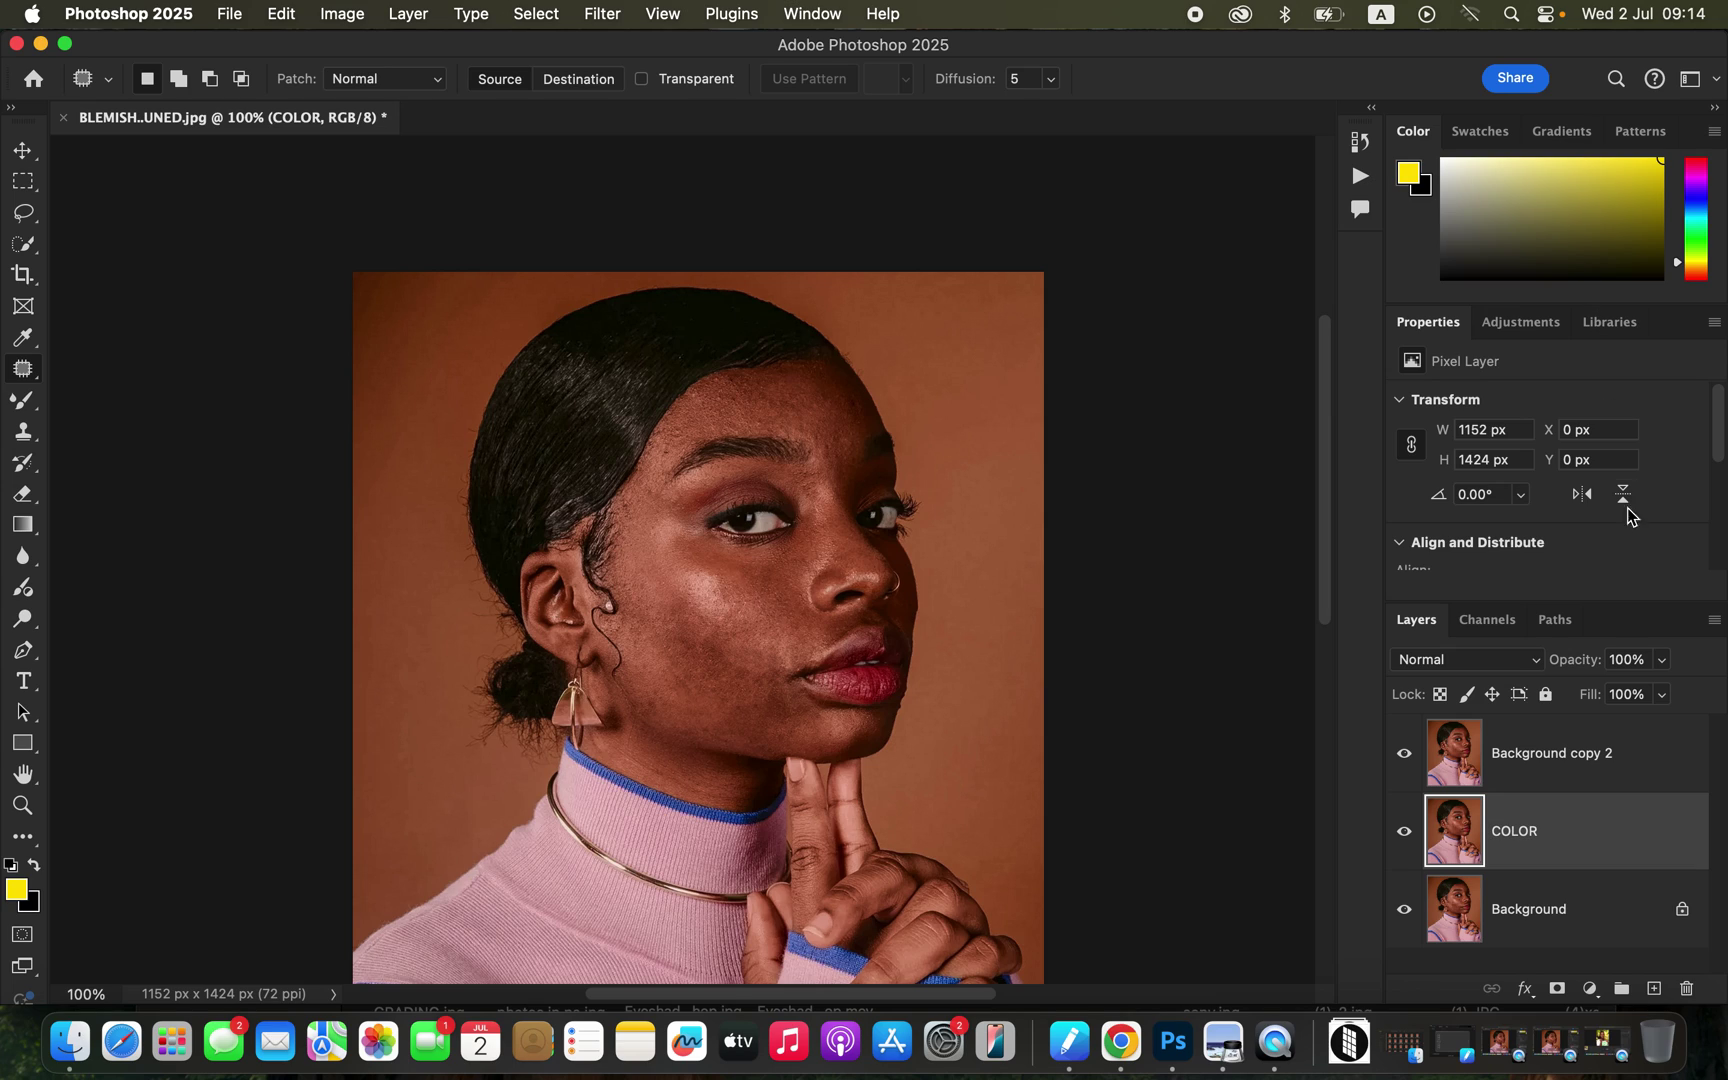
double_click(1549, 753)
text(TEXTURE)
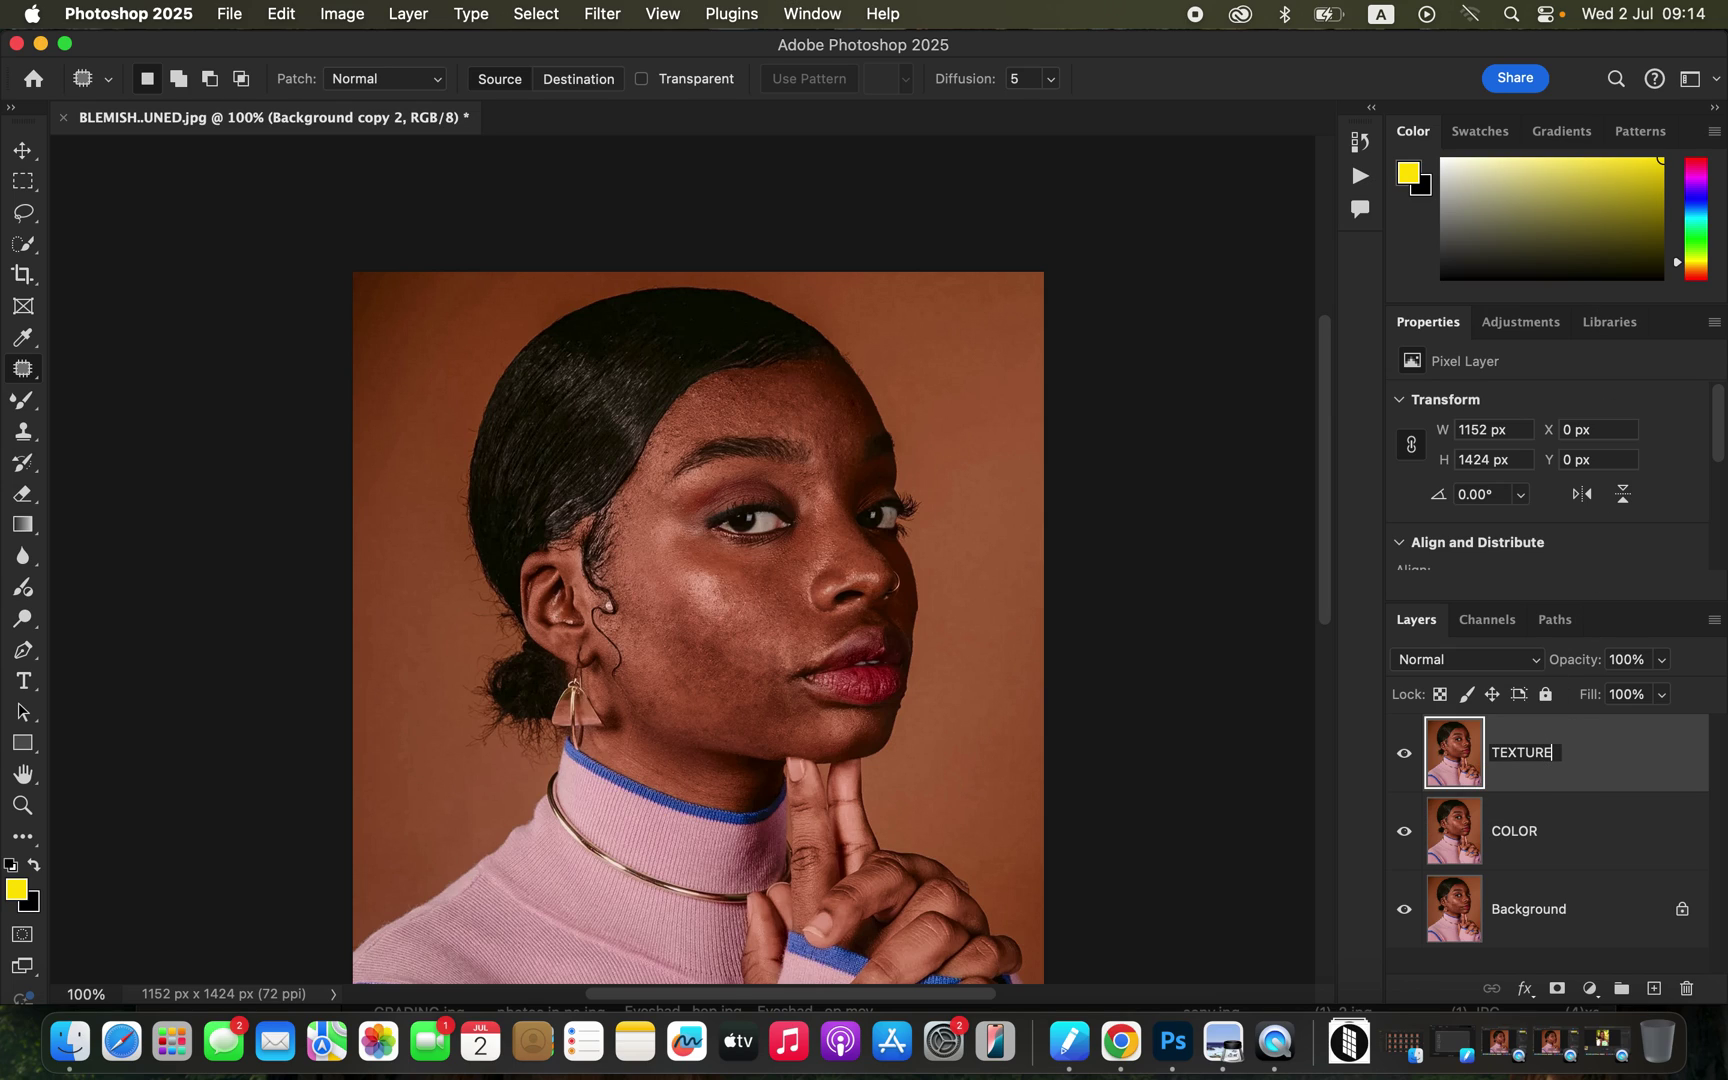
key(Return)
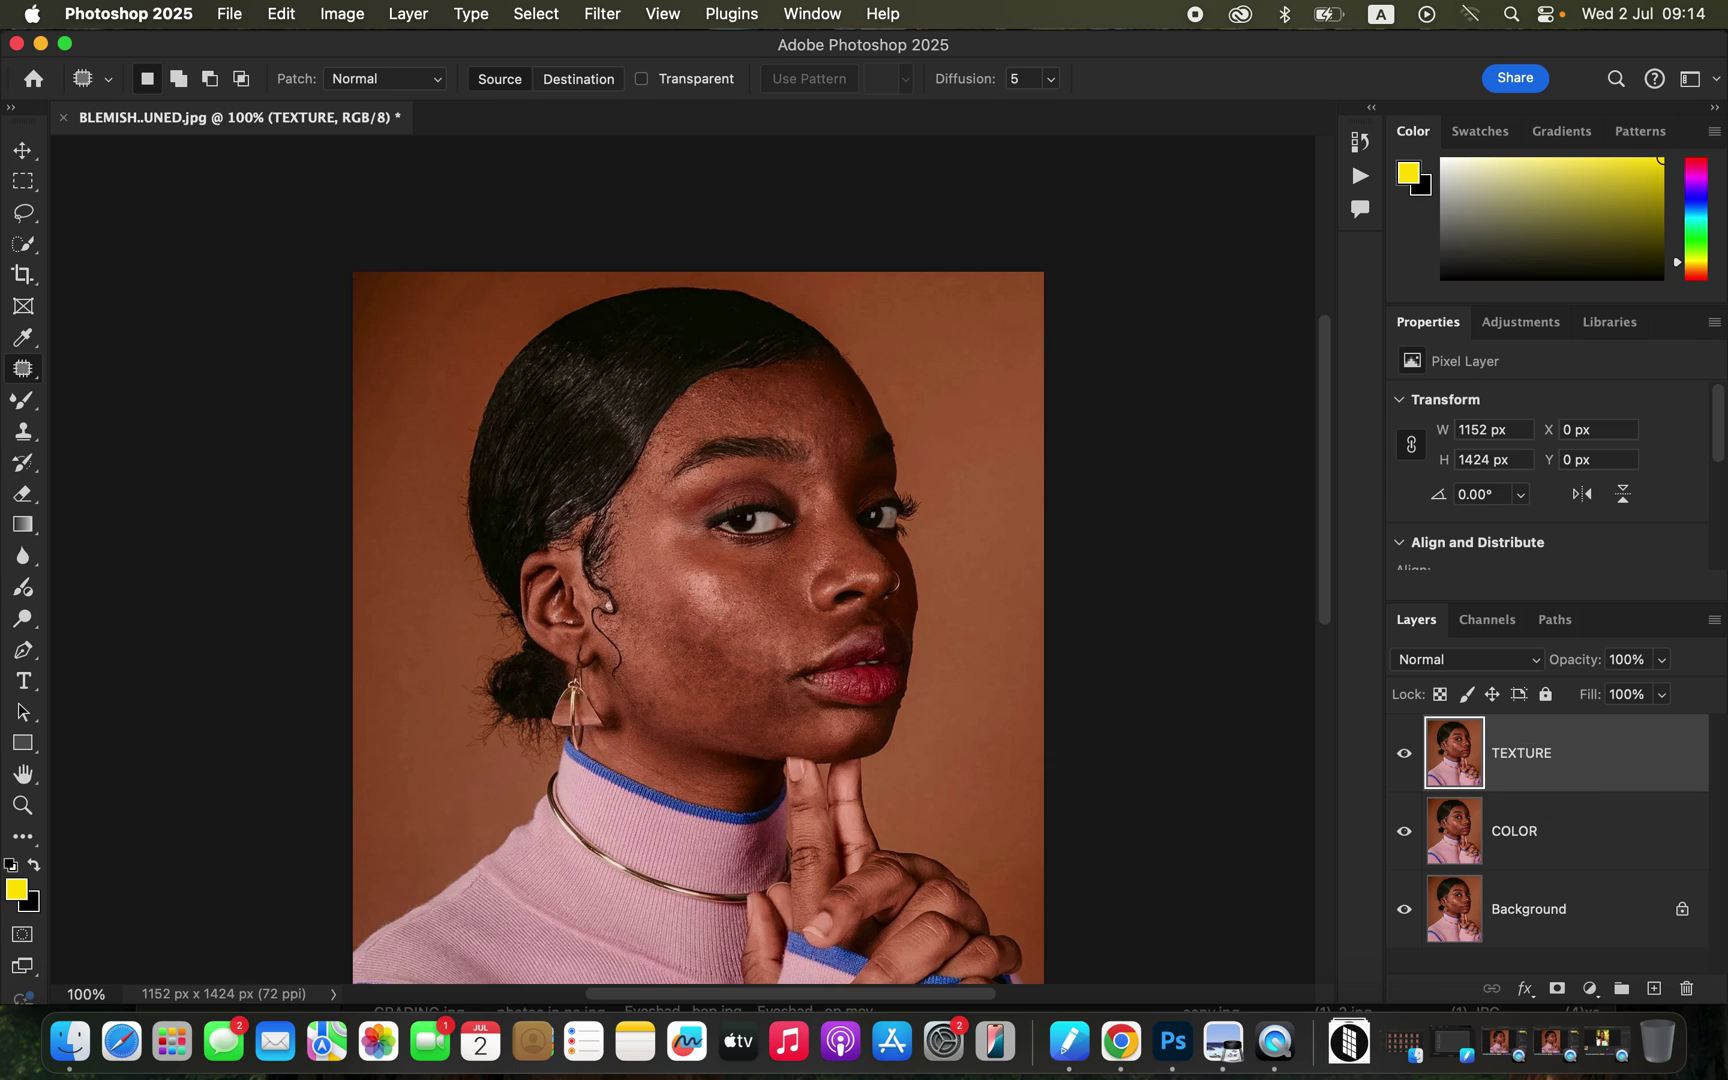
Step: Hide the TEXTURE layer and apply a Gaussian Blur with a 3.0-pixel radius to the COLOR layer
click(1590, 845)
click(1405, 754)
click(608, 12)
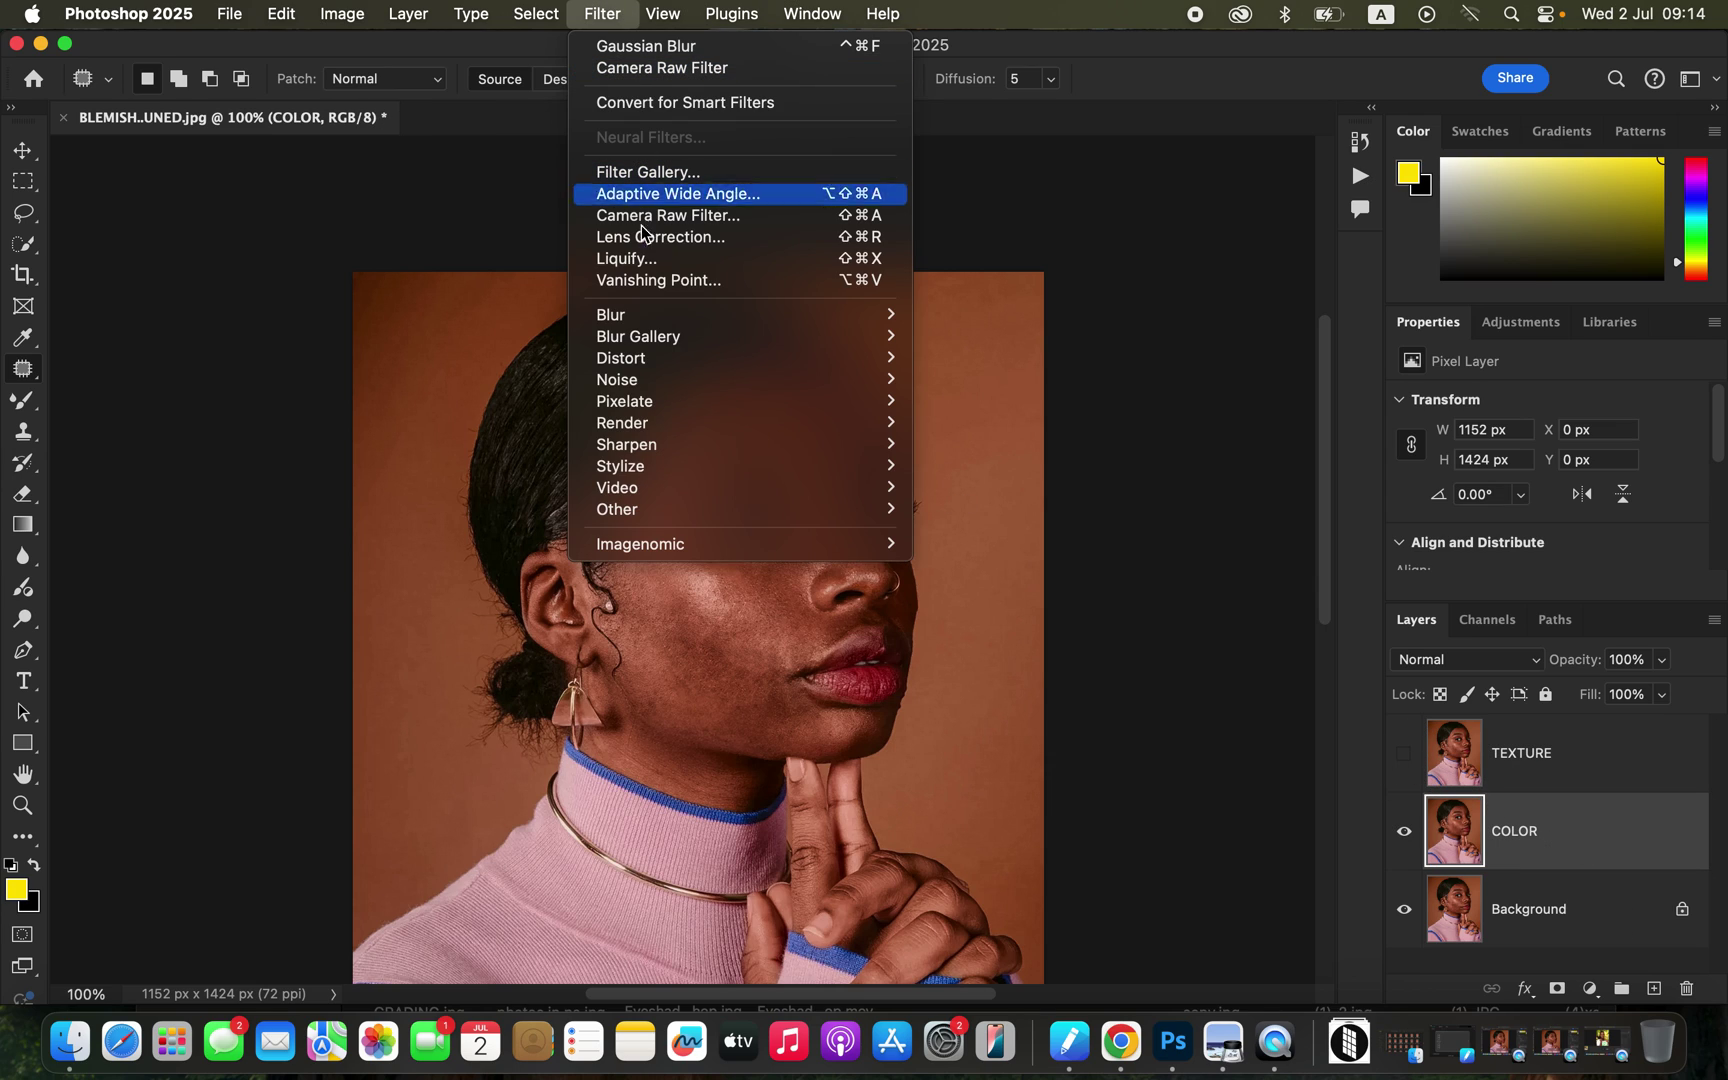
mouse_move(653, 316)
click(1000, 401)
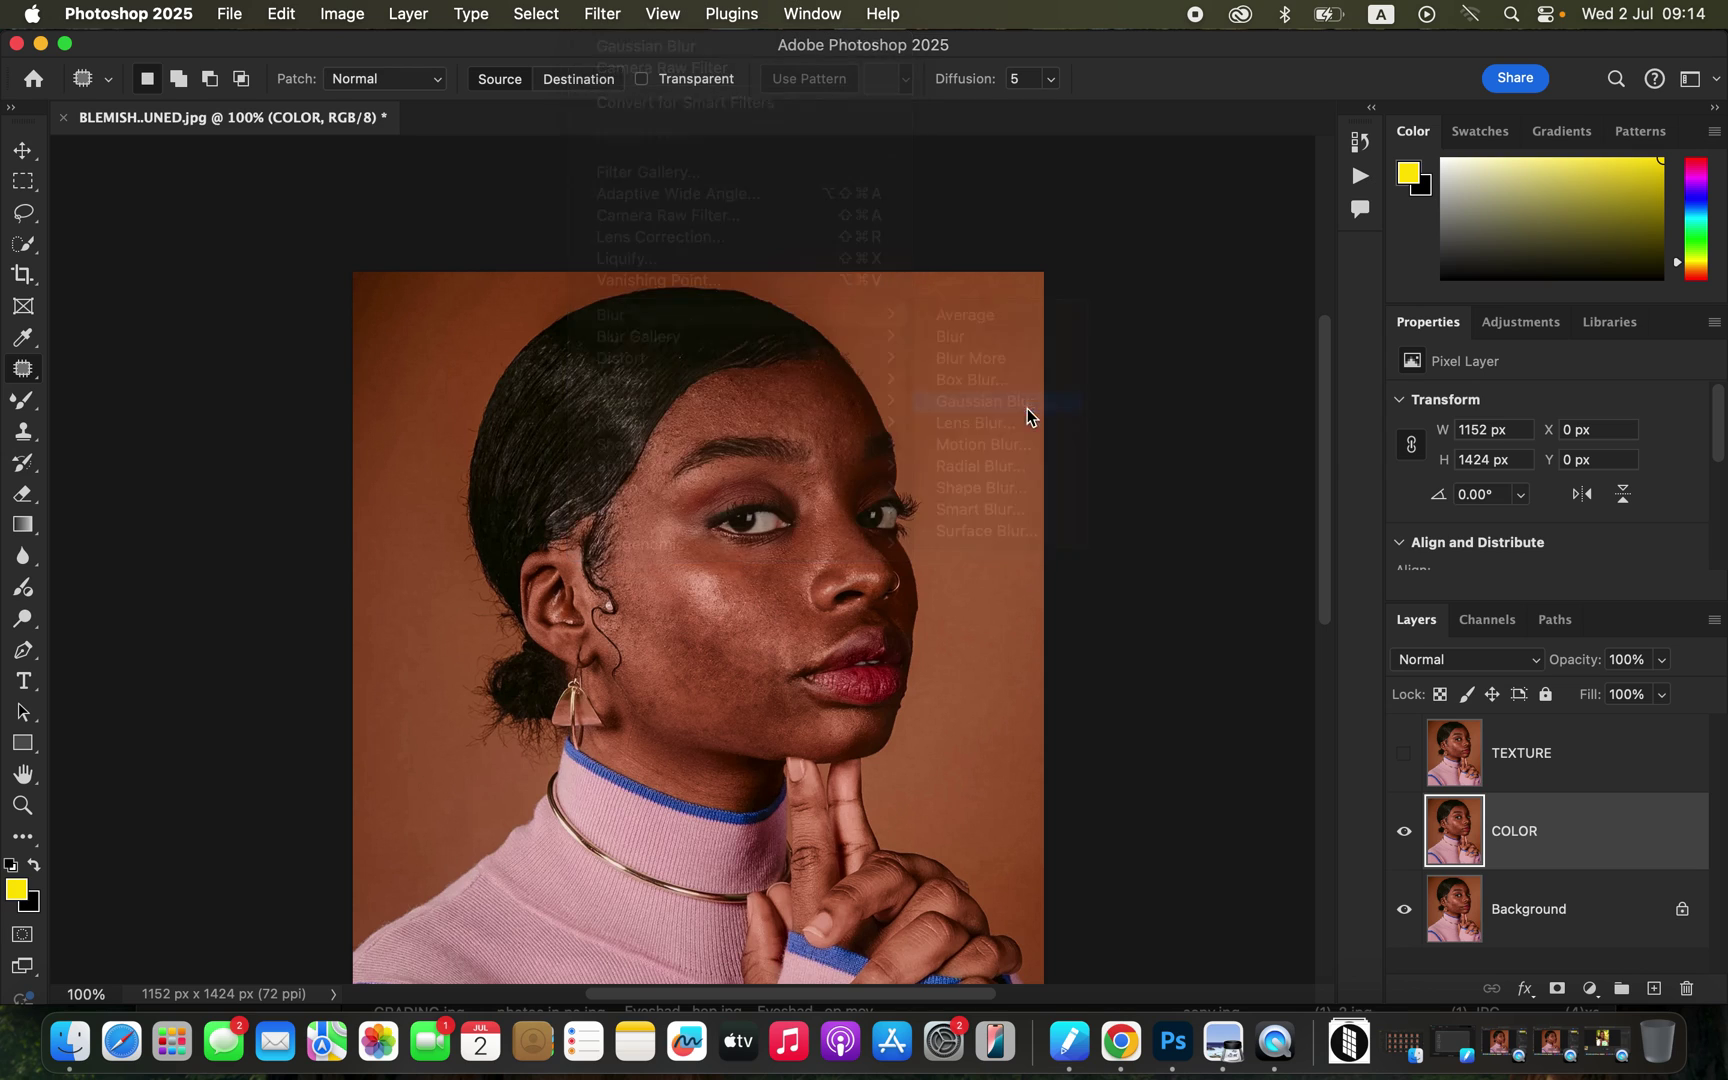
drag(1118, 515, 1091, 510)
click(723, 631)
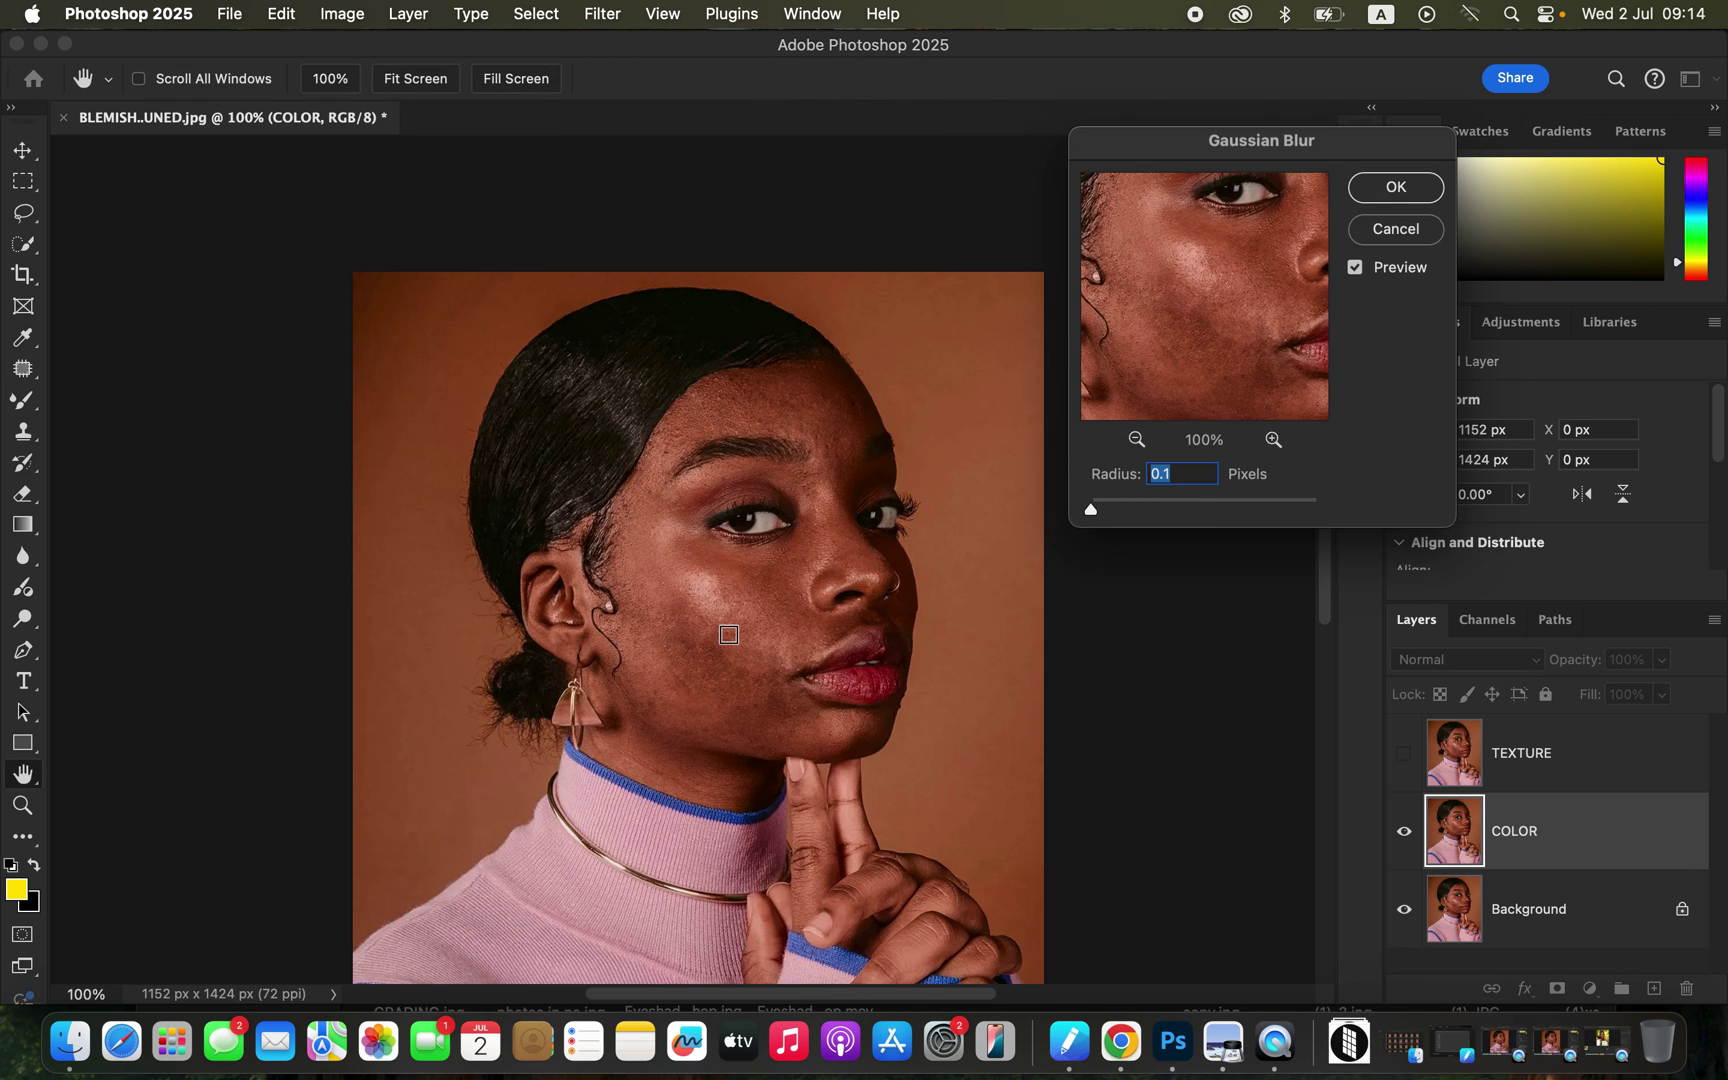
click(822, 437)
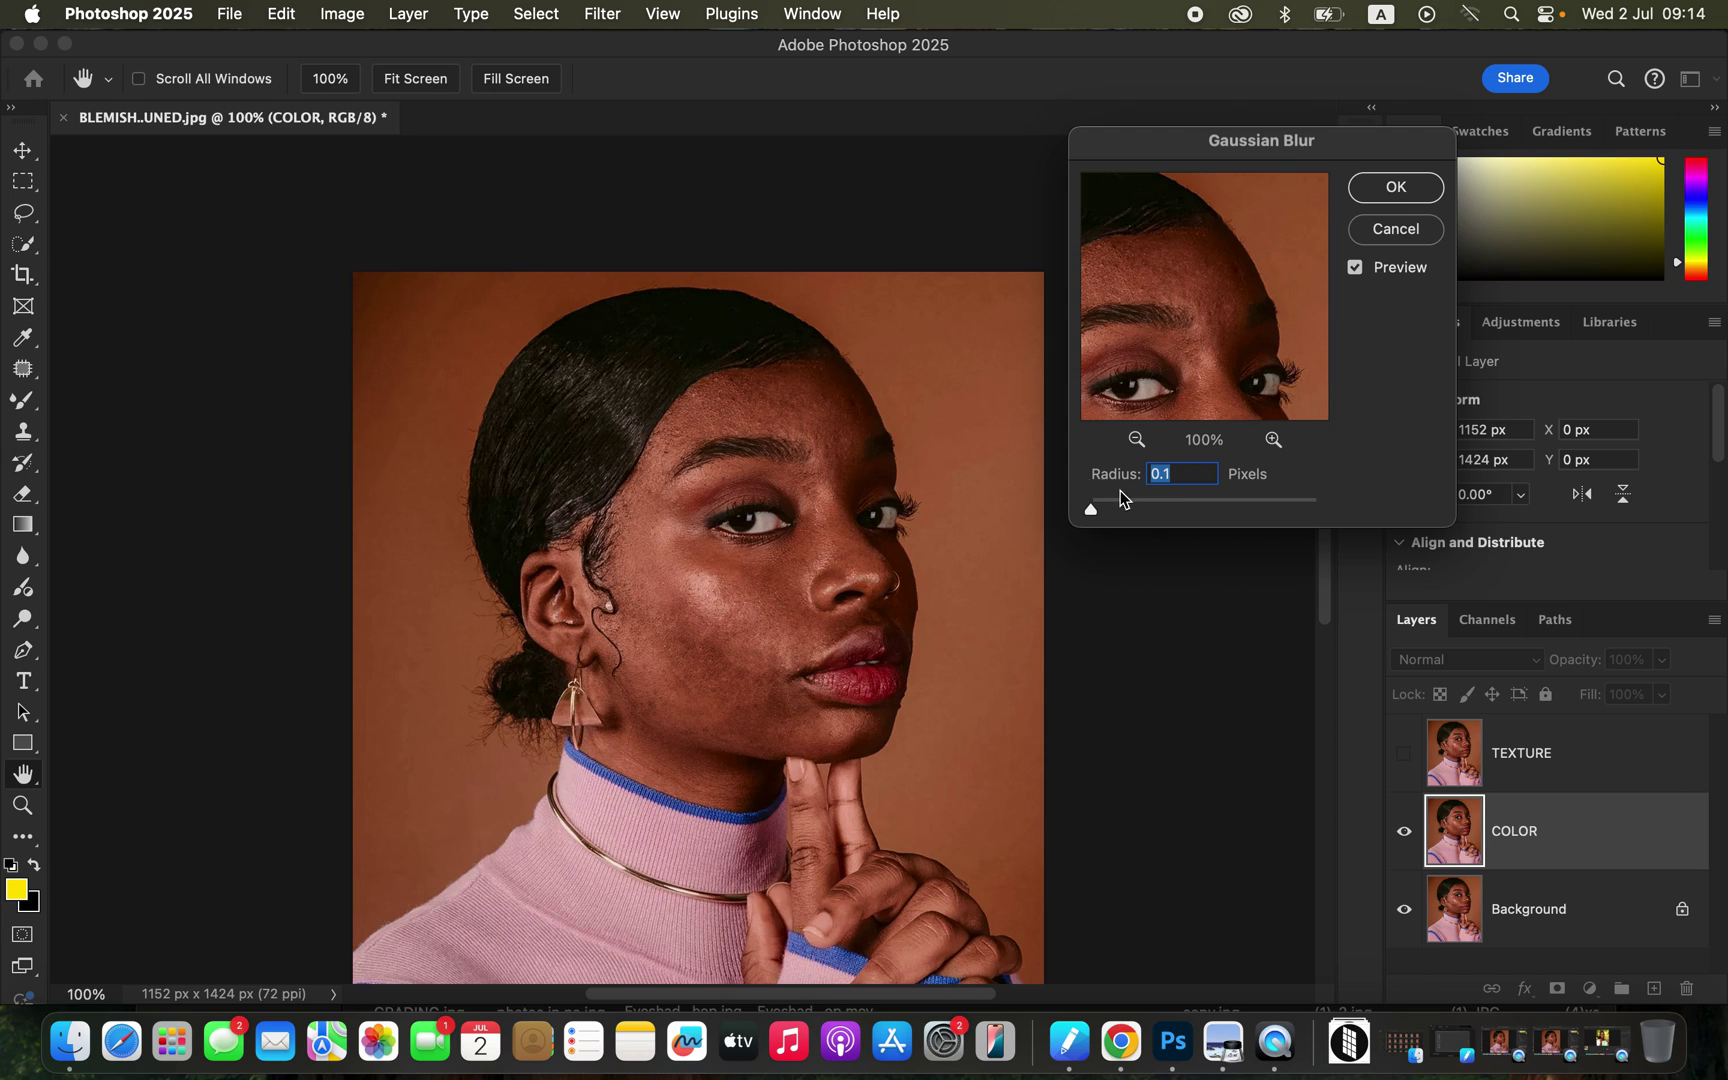
drag(1095, 513, 1124, 508)
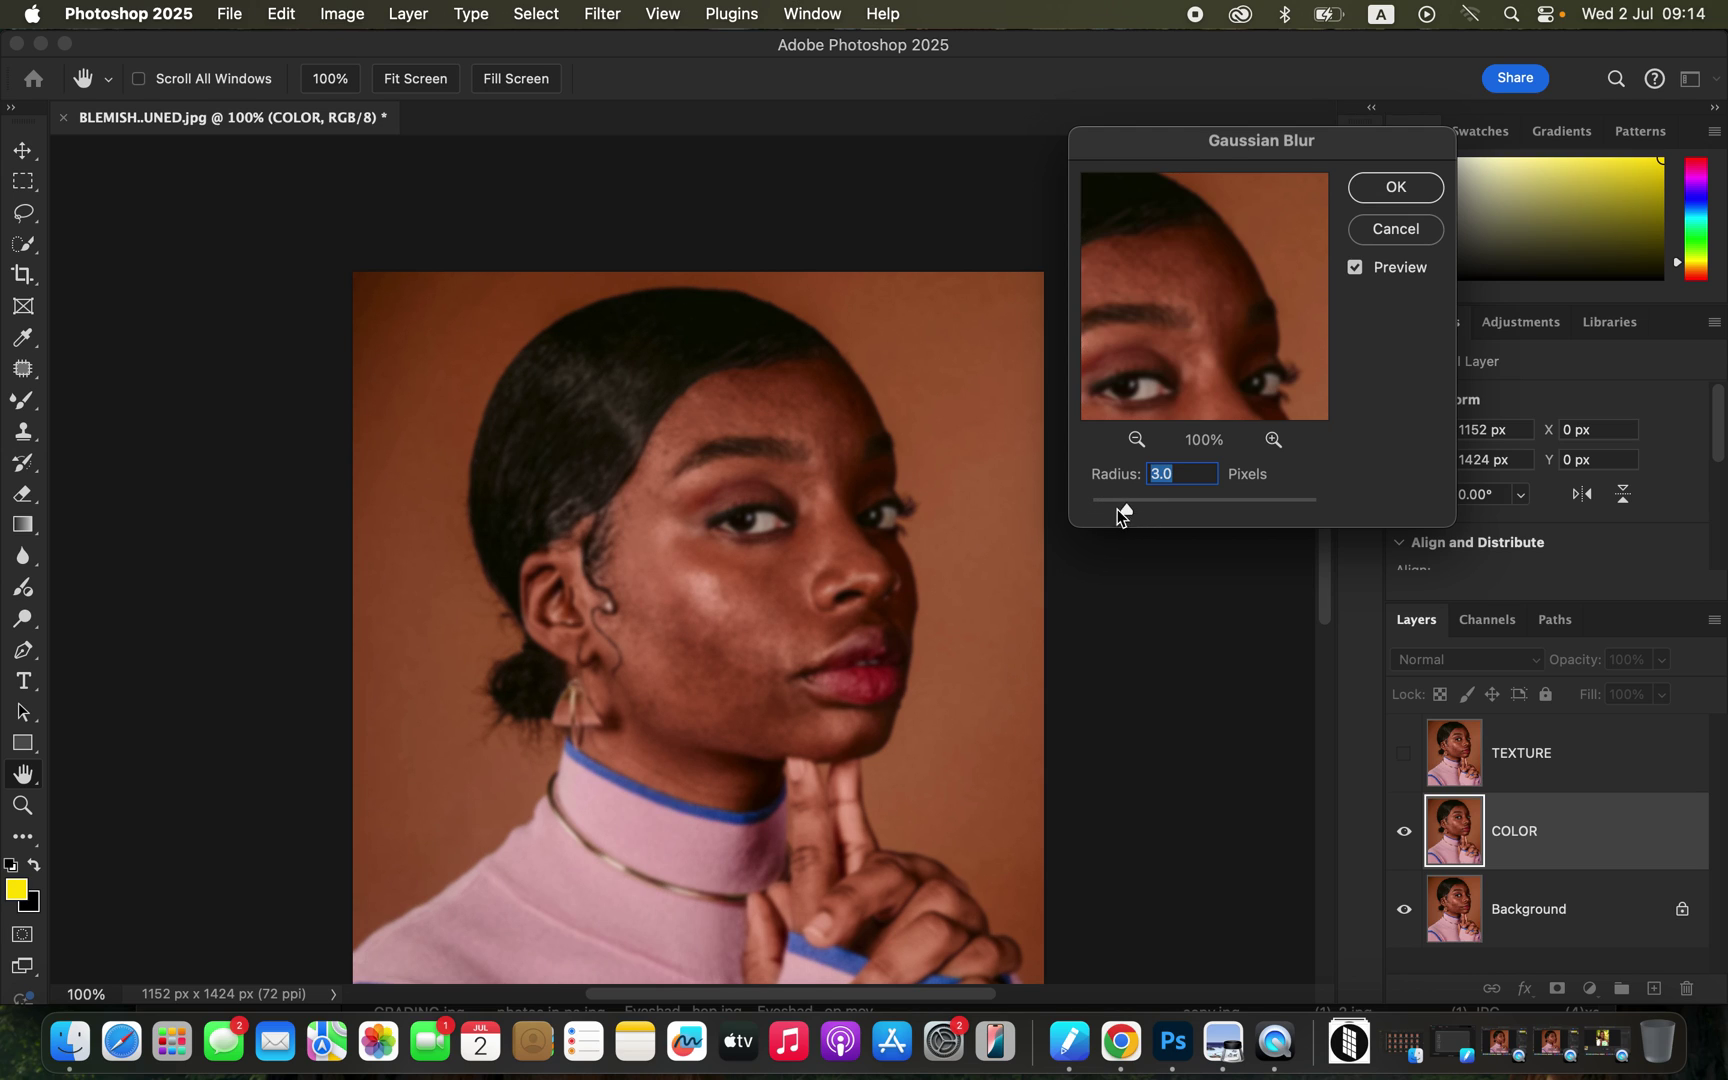
click(745, 648)
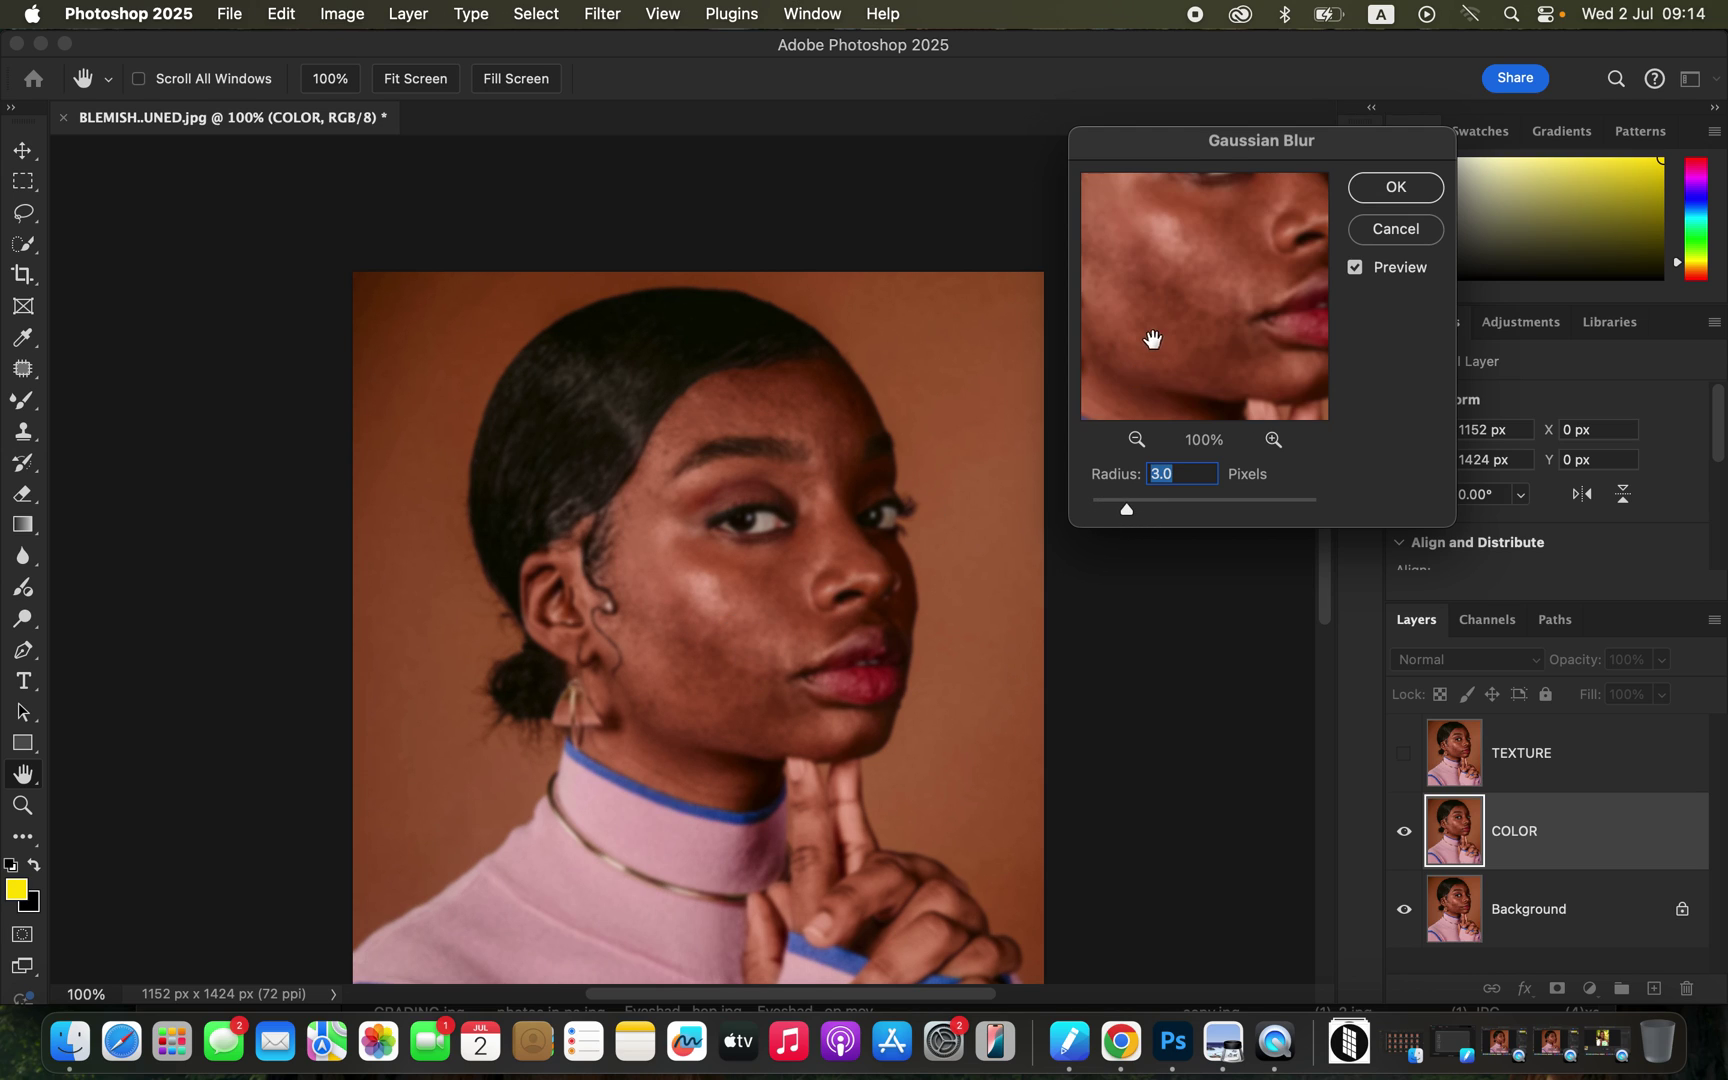
click(1405, 190)
Step: Show the TEXTURE layer and apply the COLOR layer's image to it with Subtract blending, scale 2 and offset 128
click(1571, 768)
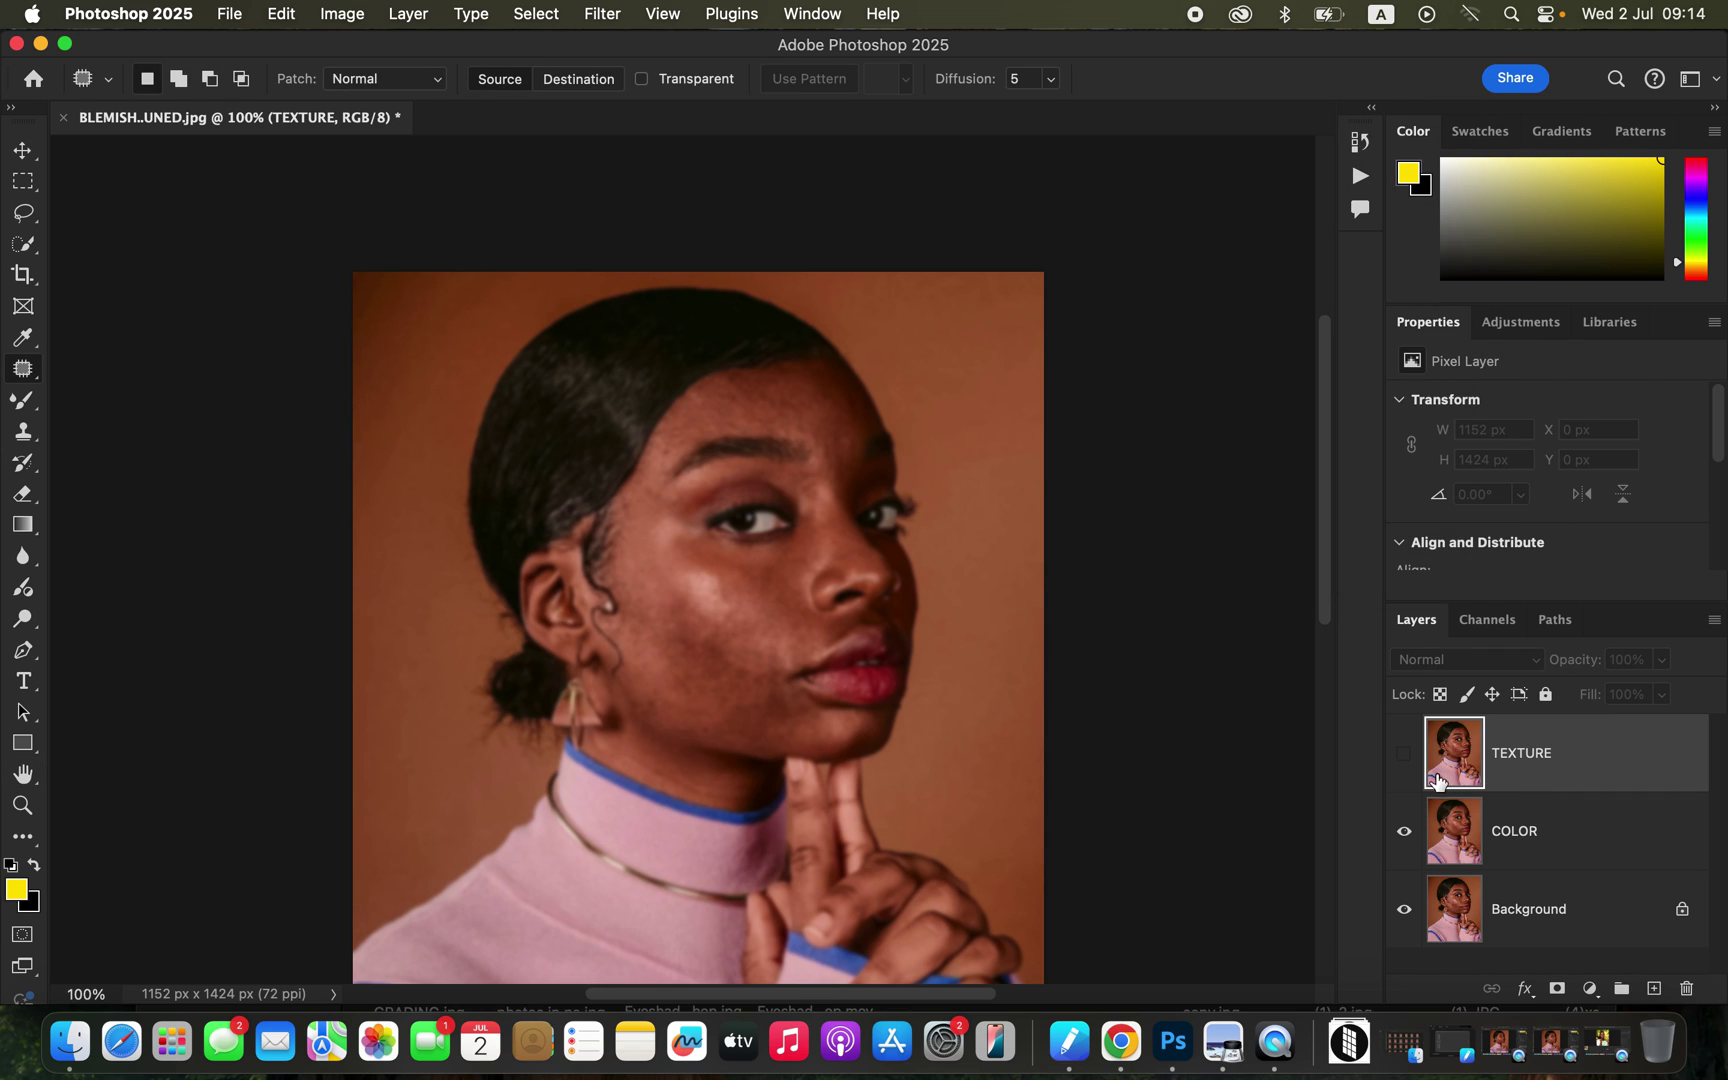
click(1405, 760)
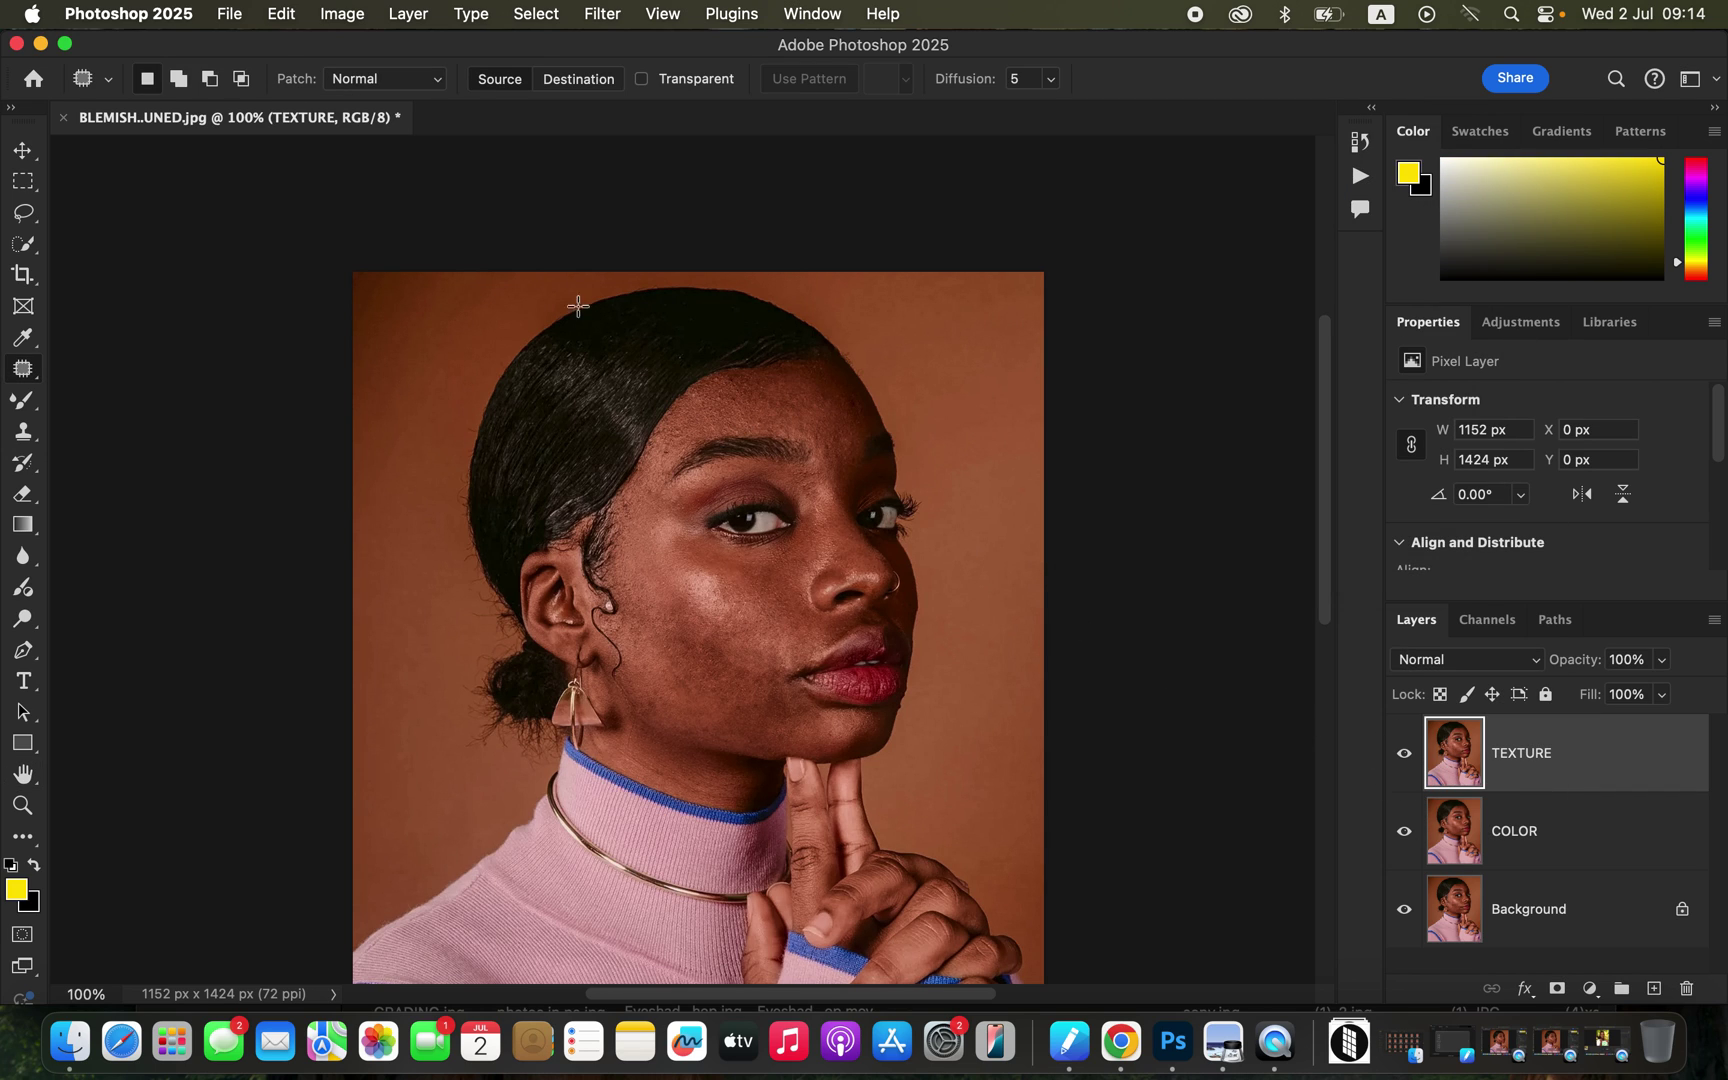
click(347, 20)
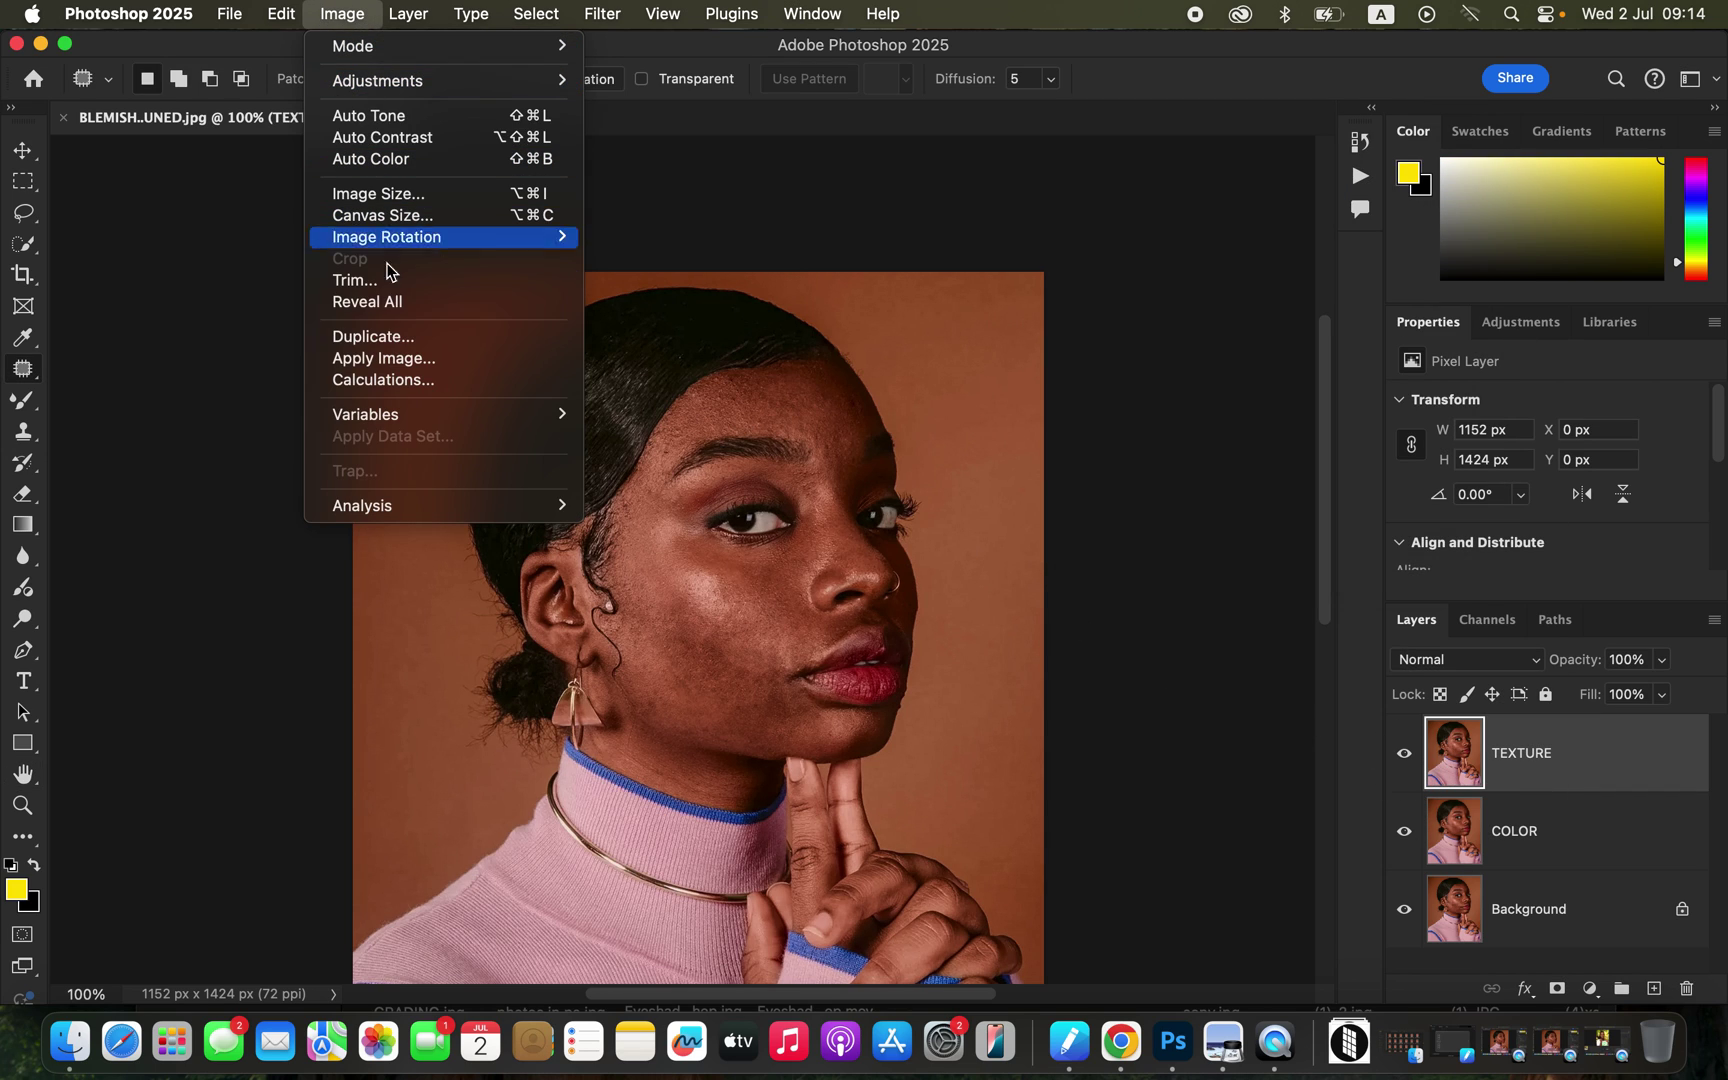
click(400, 358)
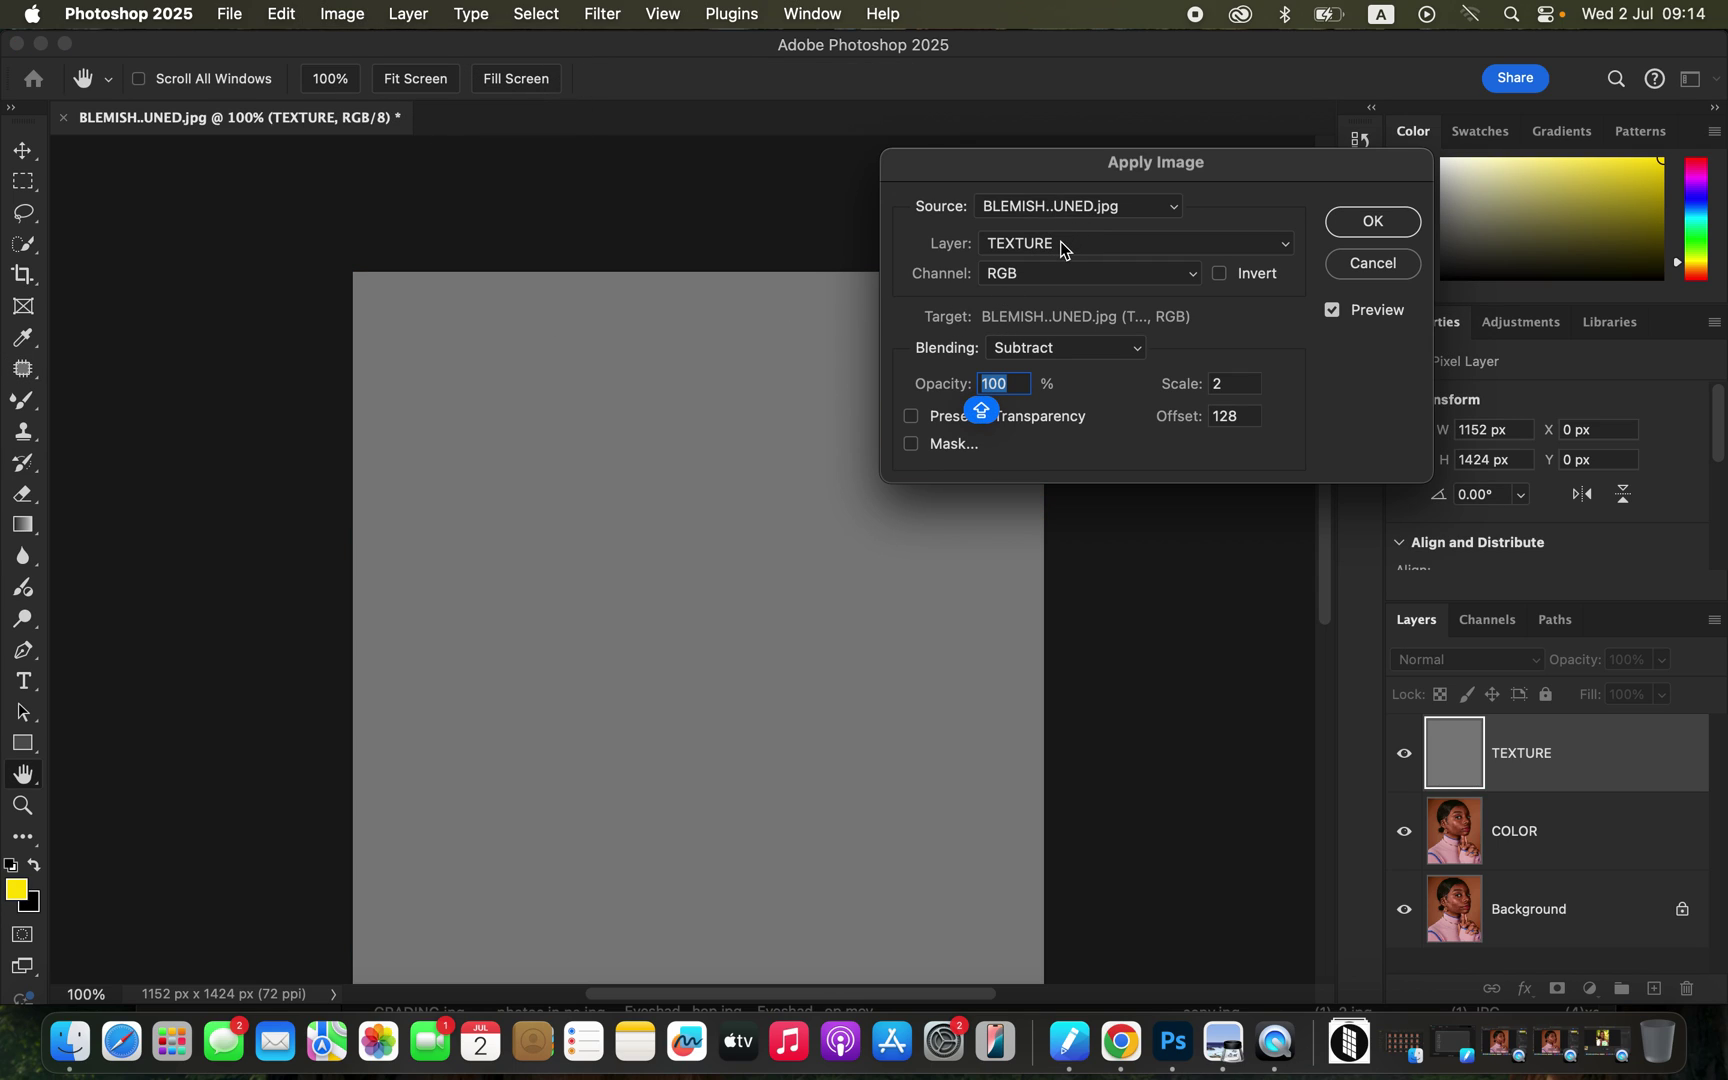
click(1063, 246)
click(1072, 266)
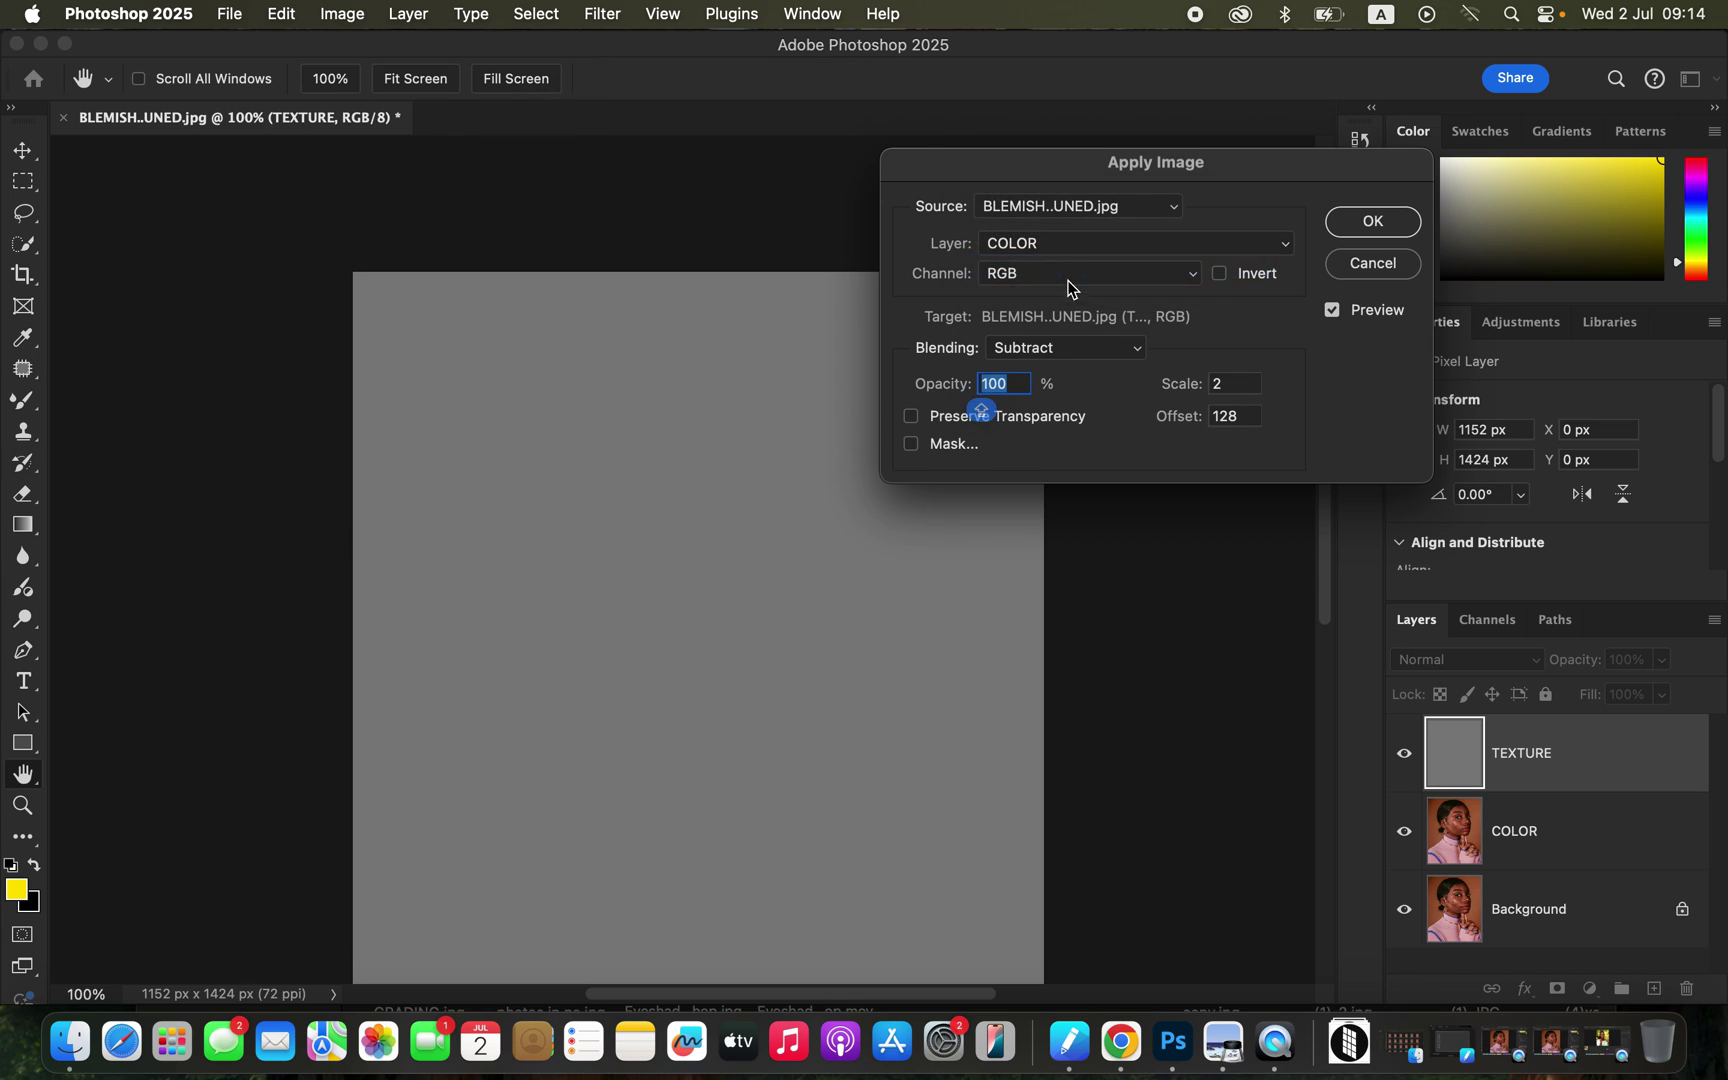
click(1060, 350)
click(1058, 357)
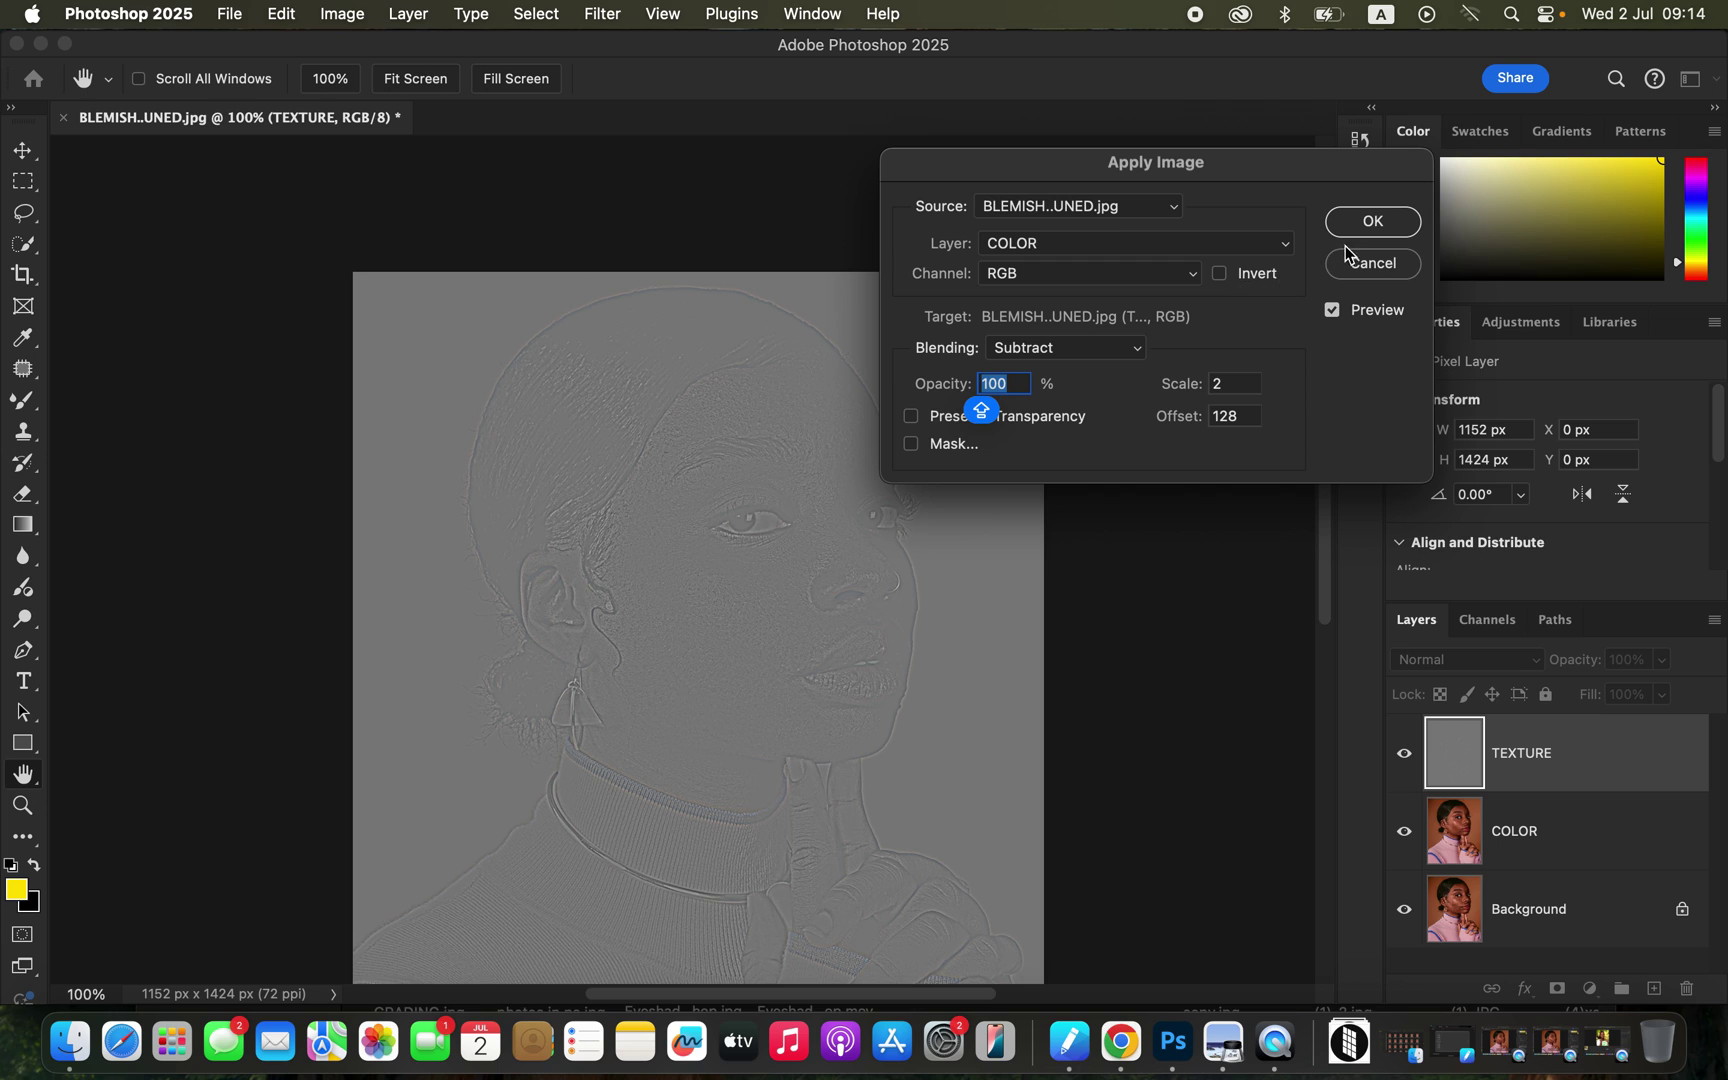
click(1375, 224)
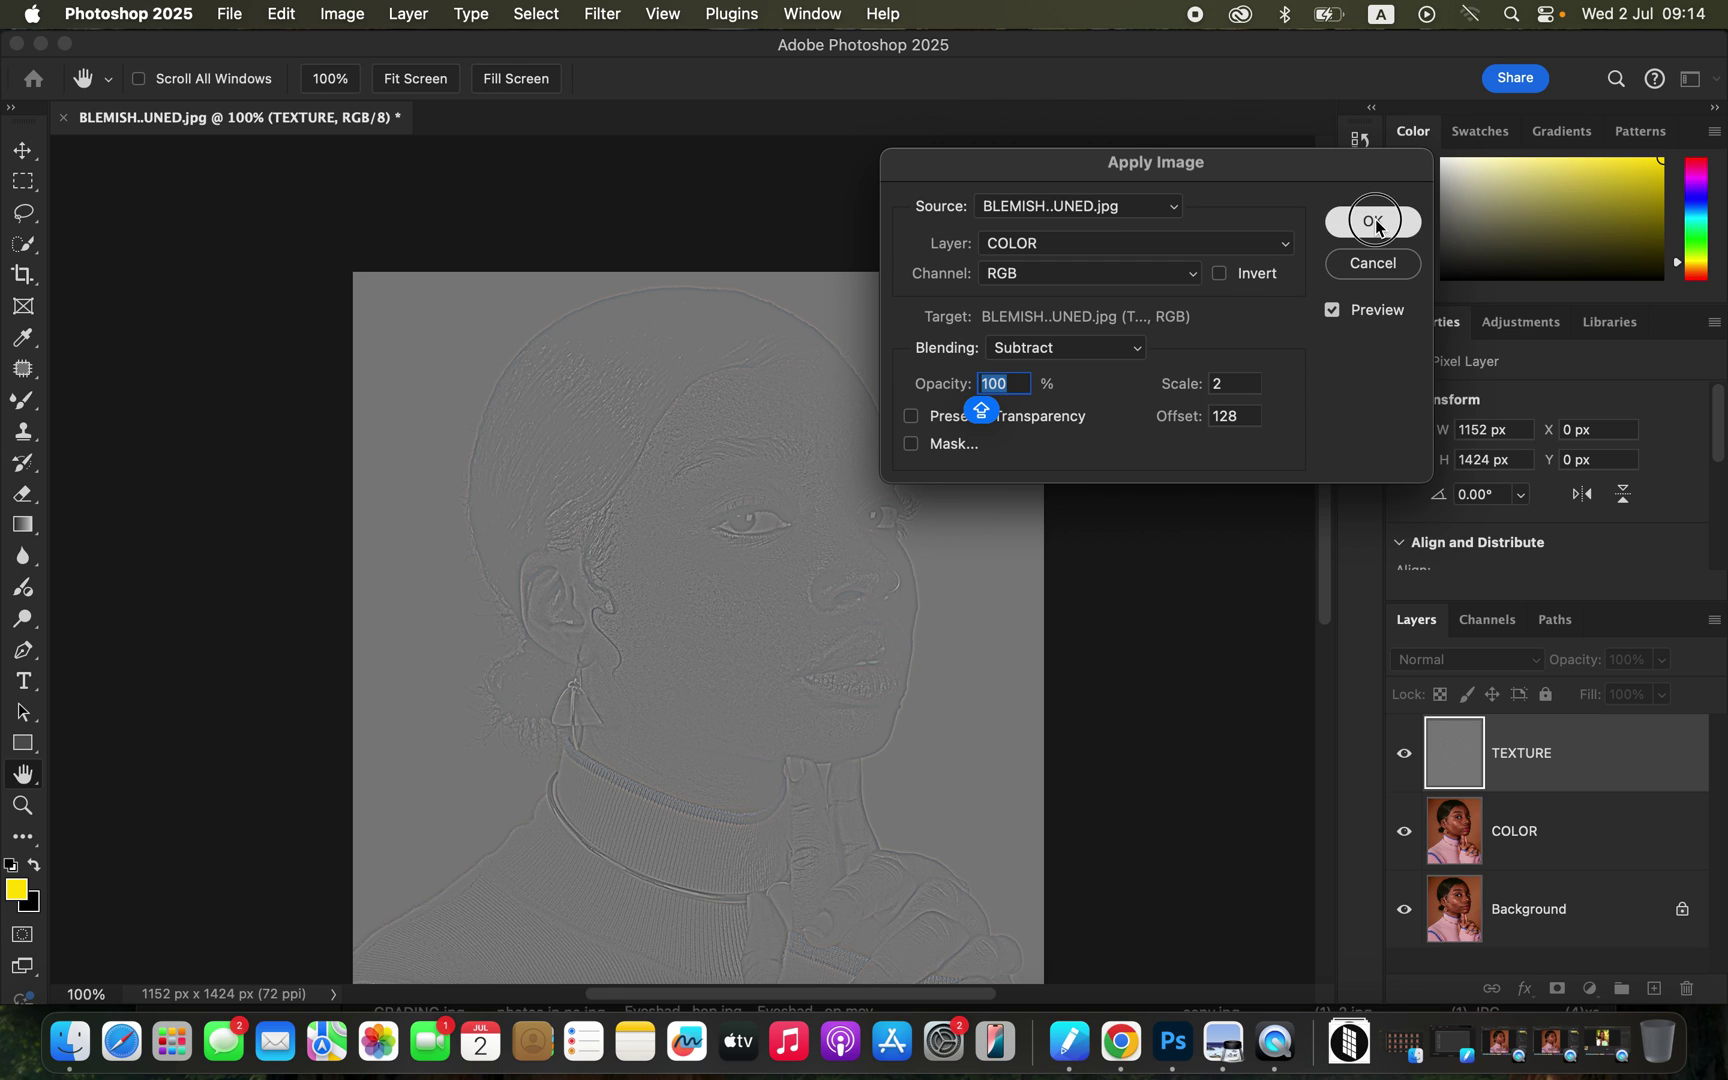
Step: Set the TEXTURE layer's blend mode to Linear Light, then group it with COLOR and expand the group
click(1480, 662)
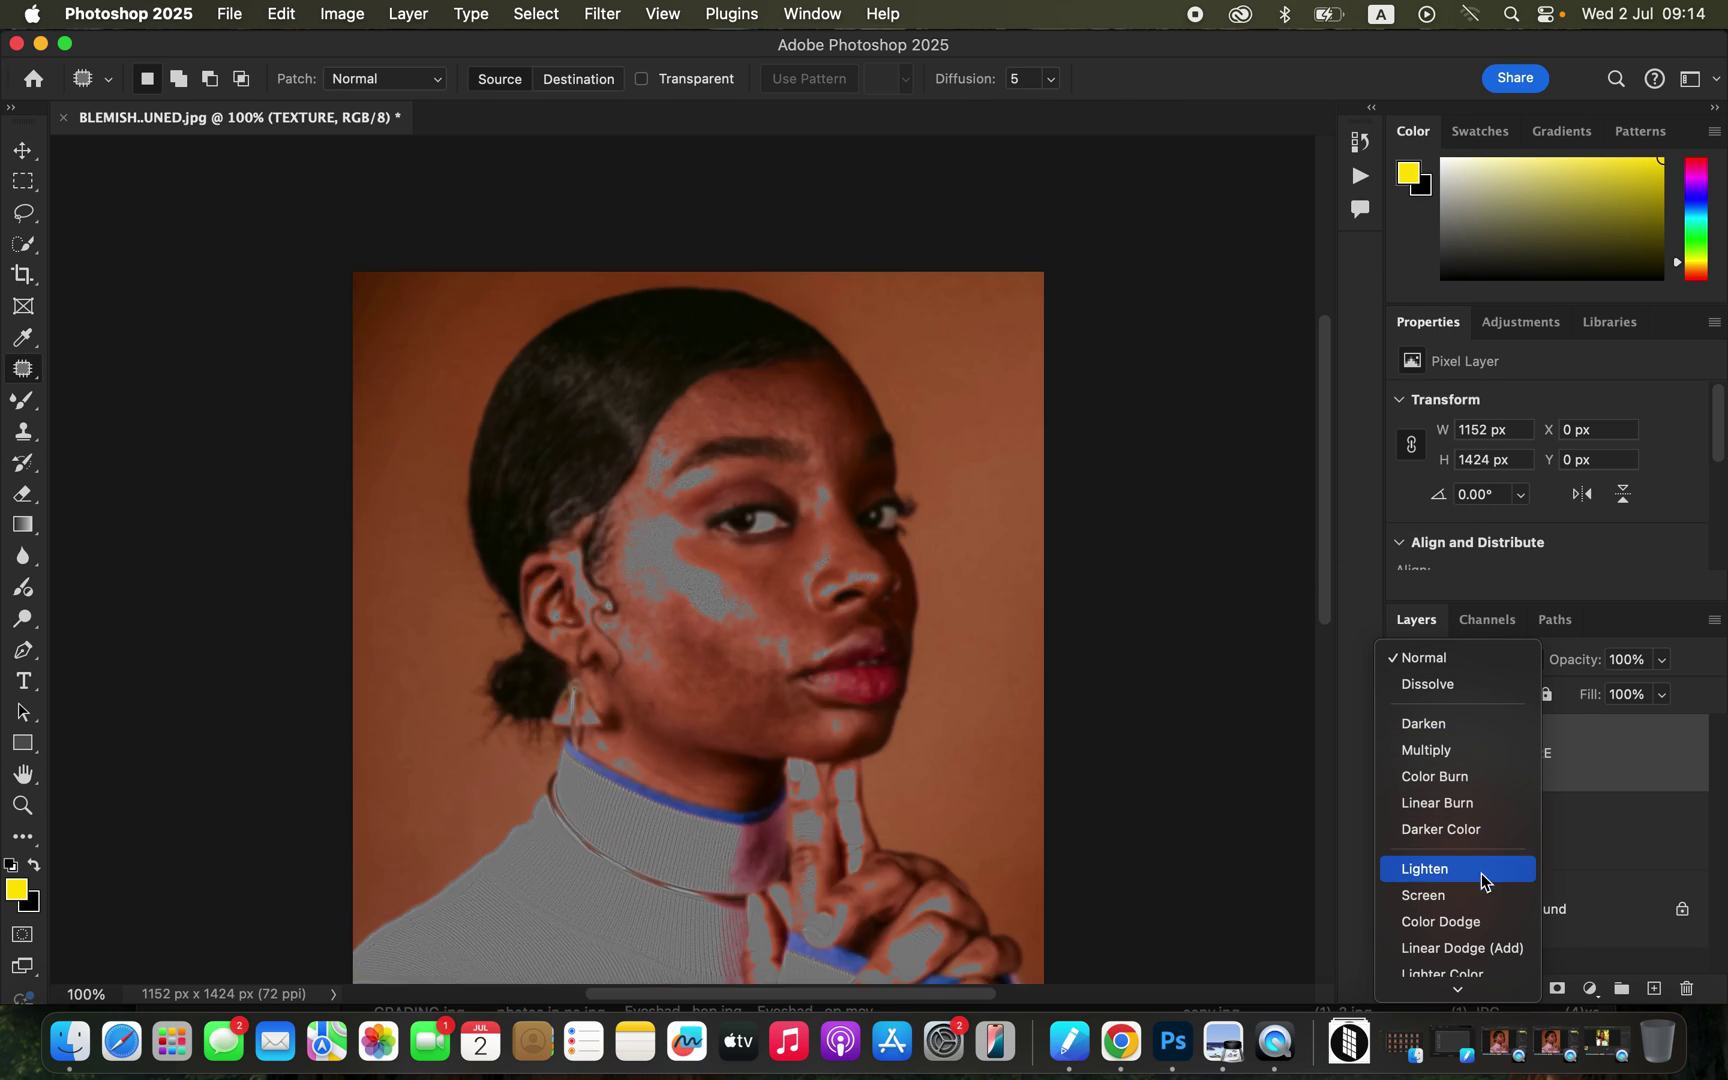
click(1481, 760)
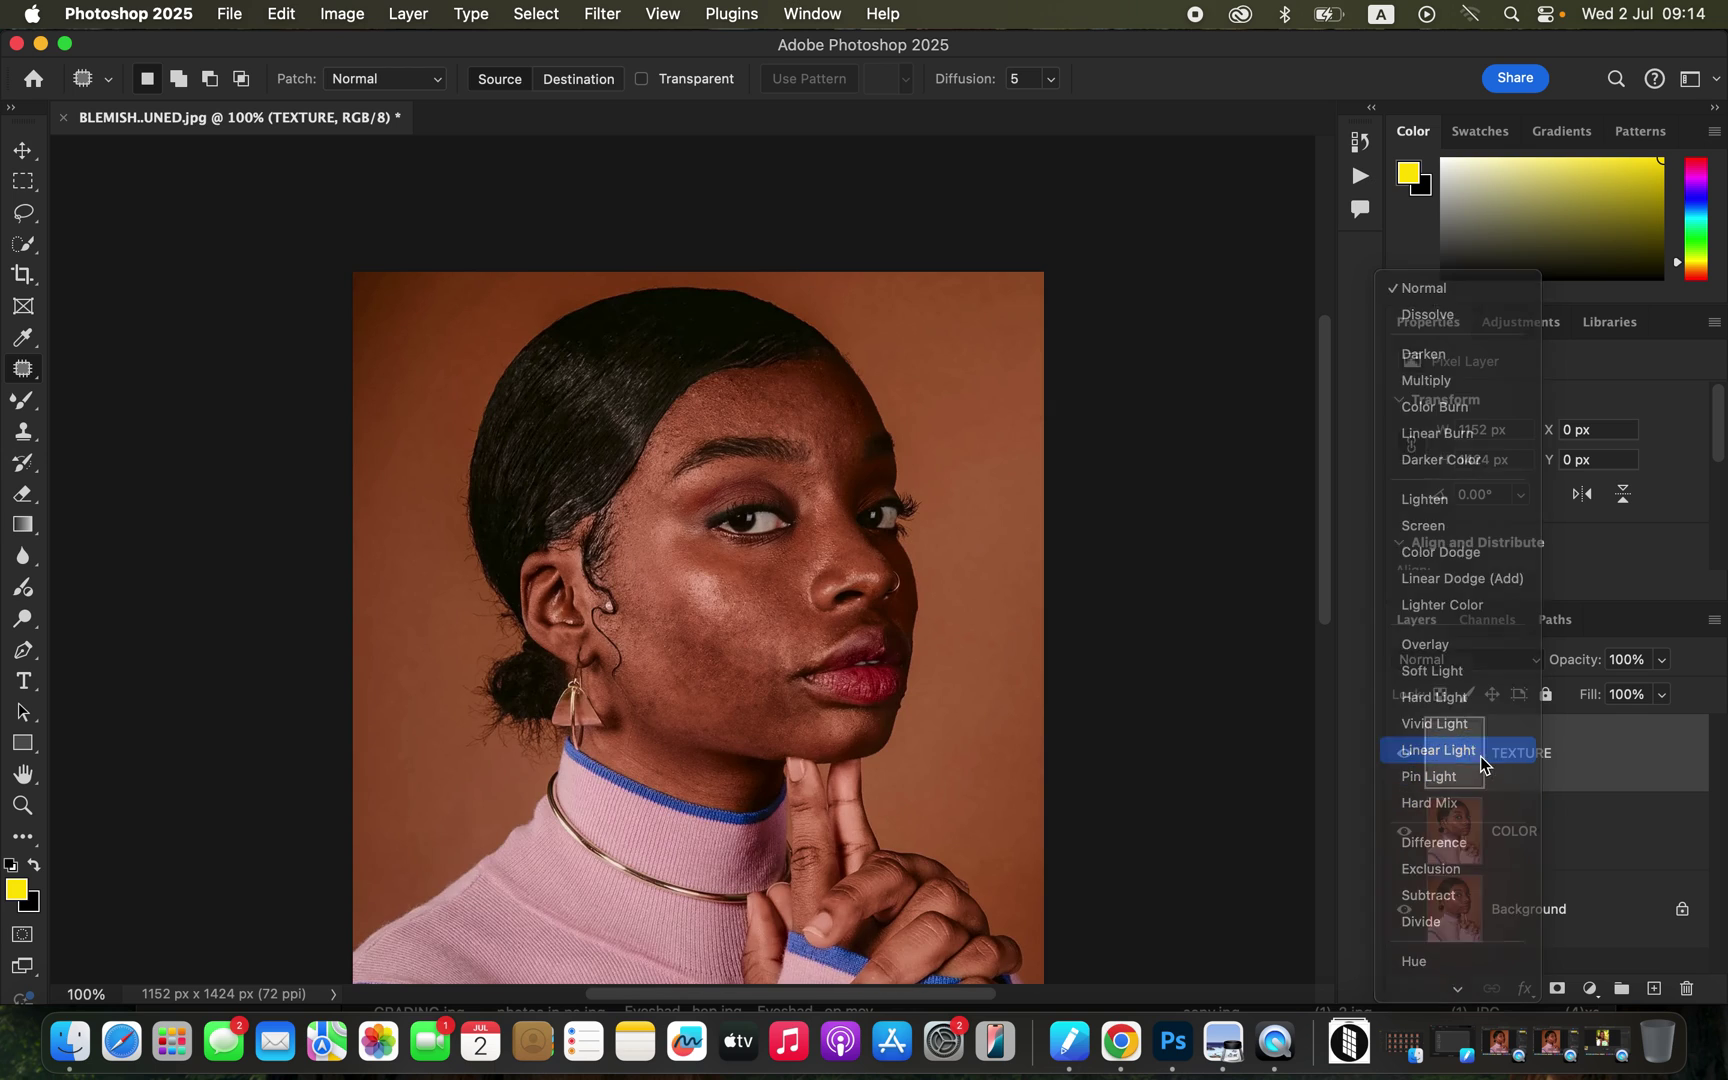
click(1597, 843)
drag(1628, 800, 1621, 990)
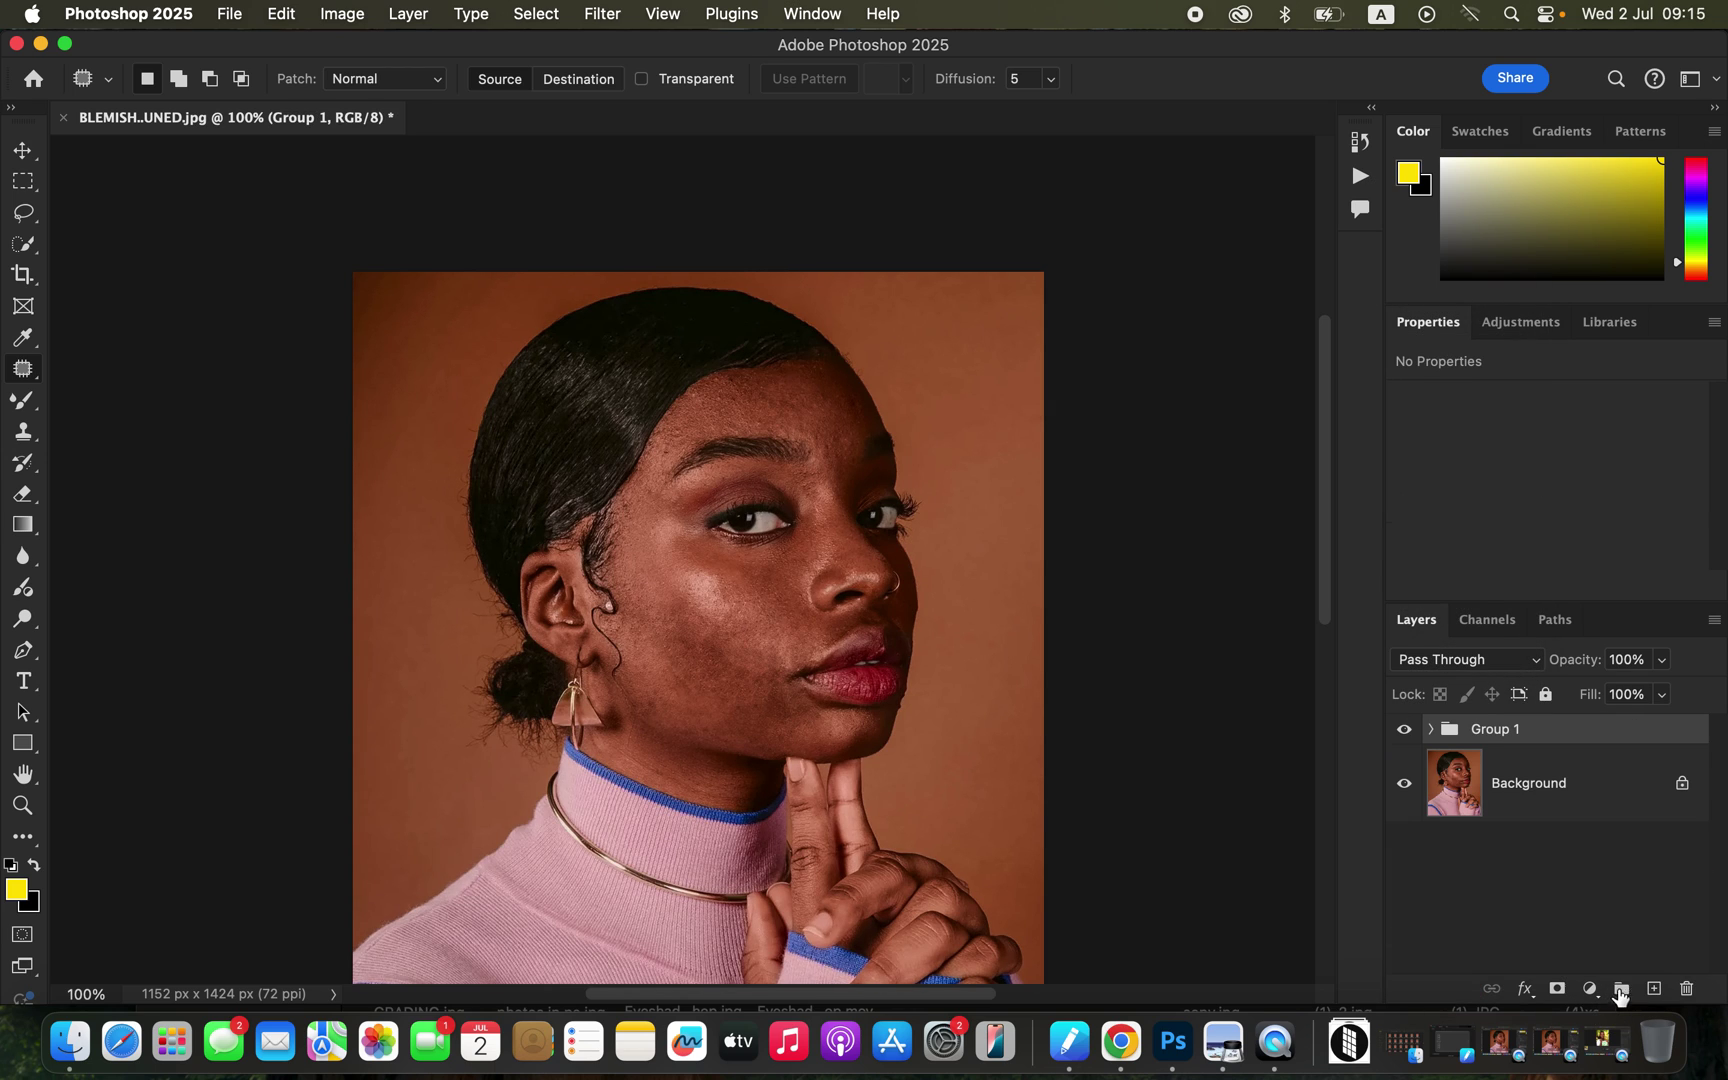
click(1431, 730)
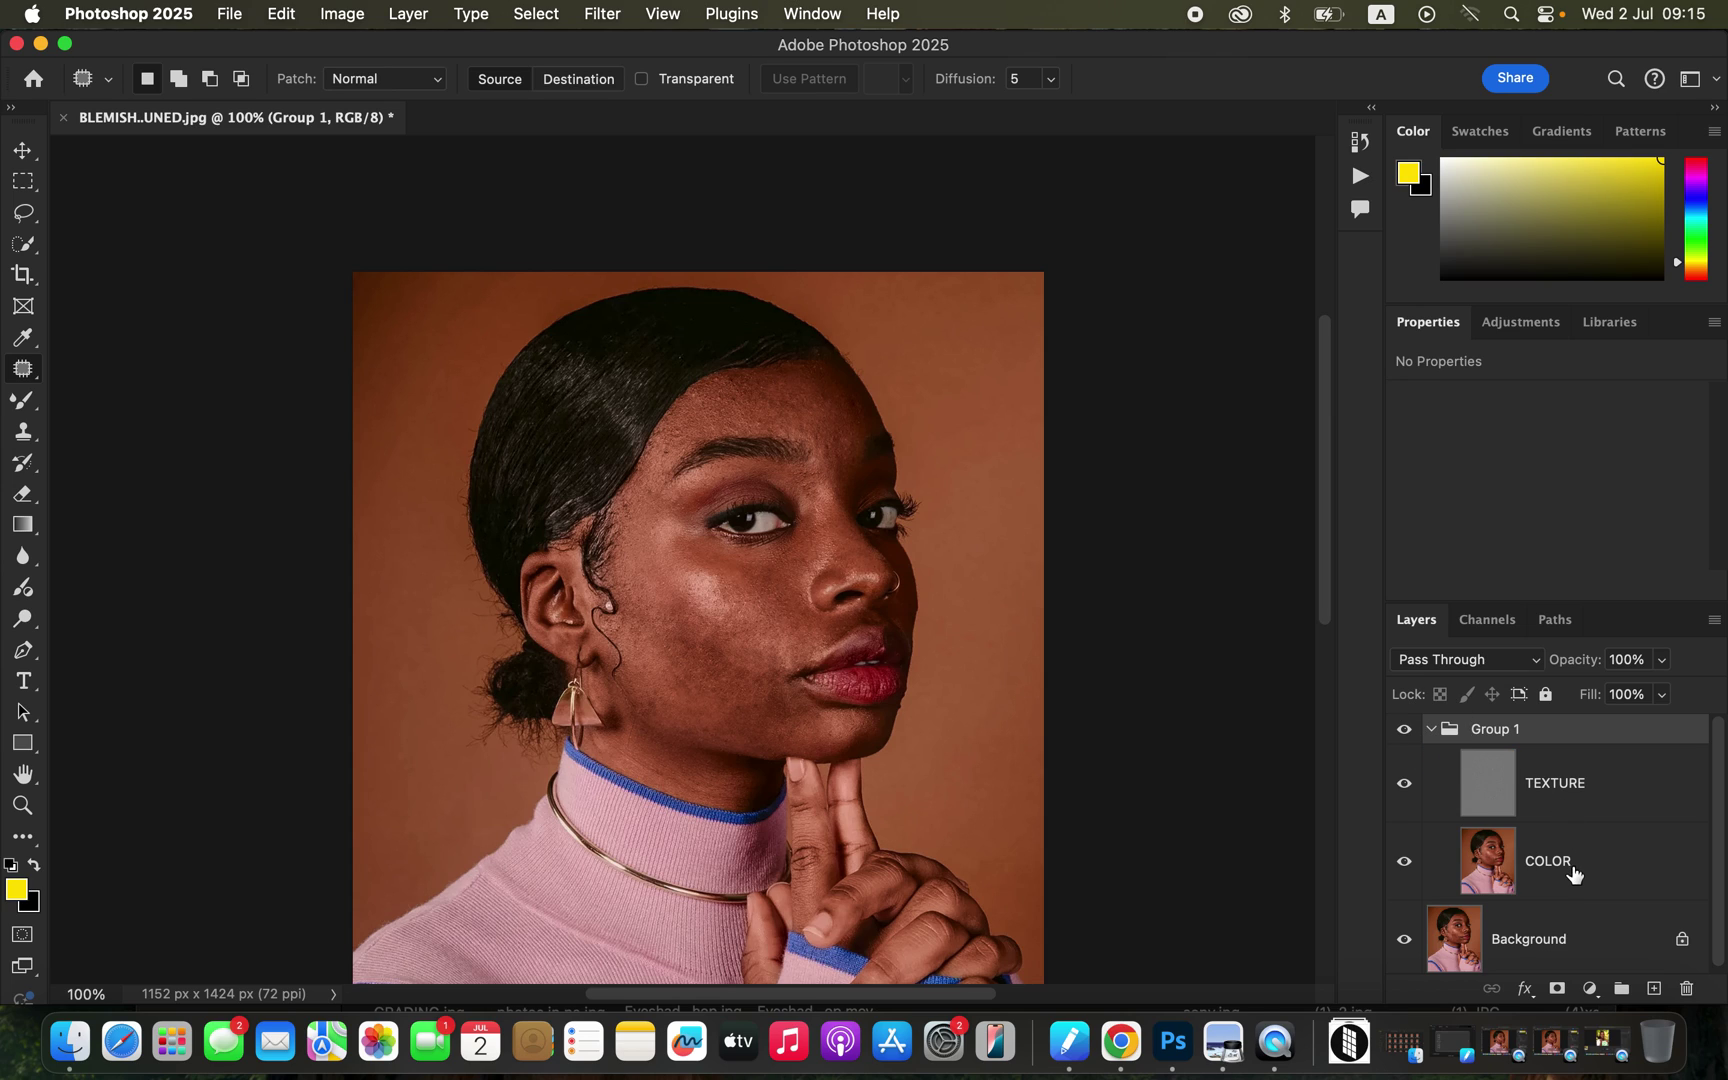
Step: Hide the TEXTURE layer and prepare a cleaned, soft round Mixer Brush at 90 px for the COLOR layer
click(1570, 869)
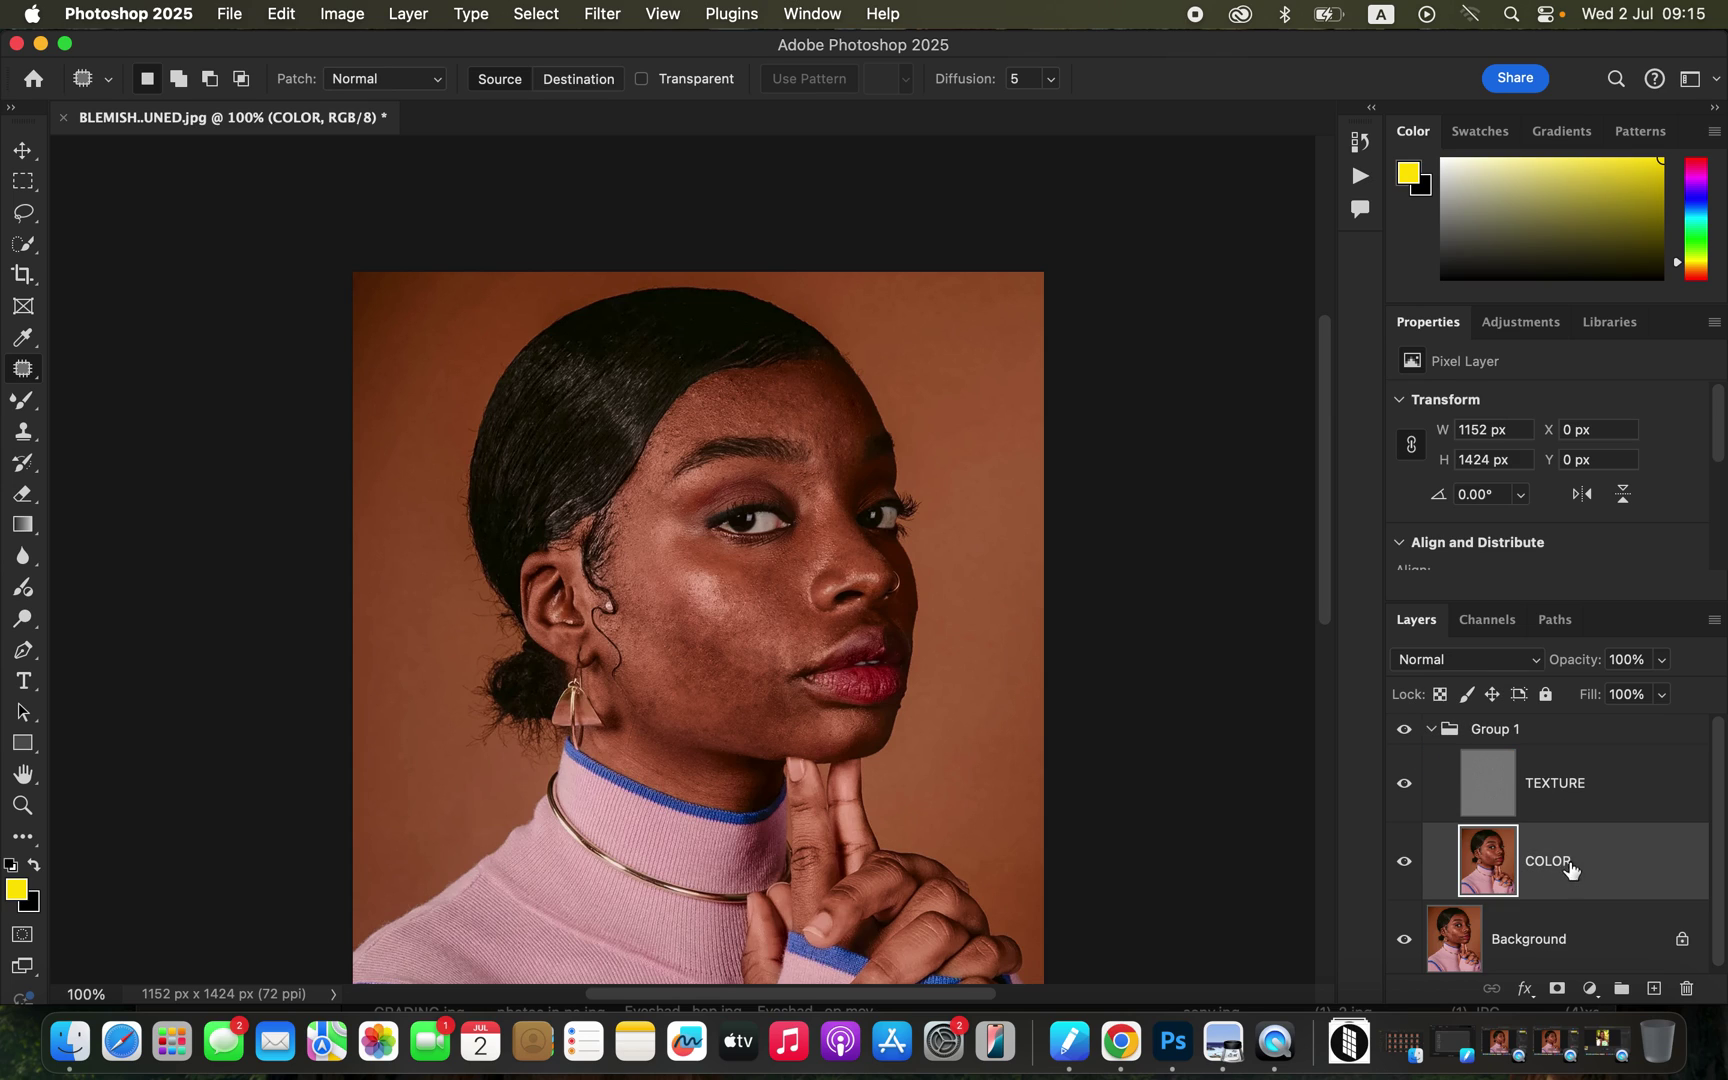
click(1405, 785)
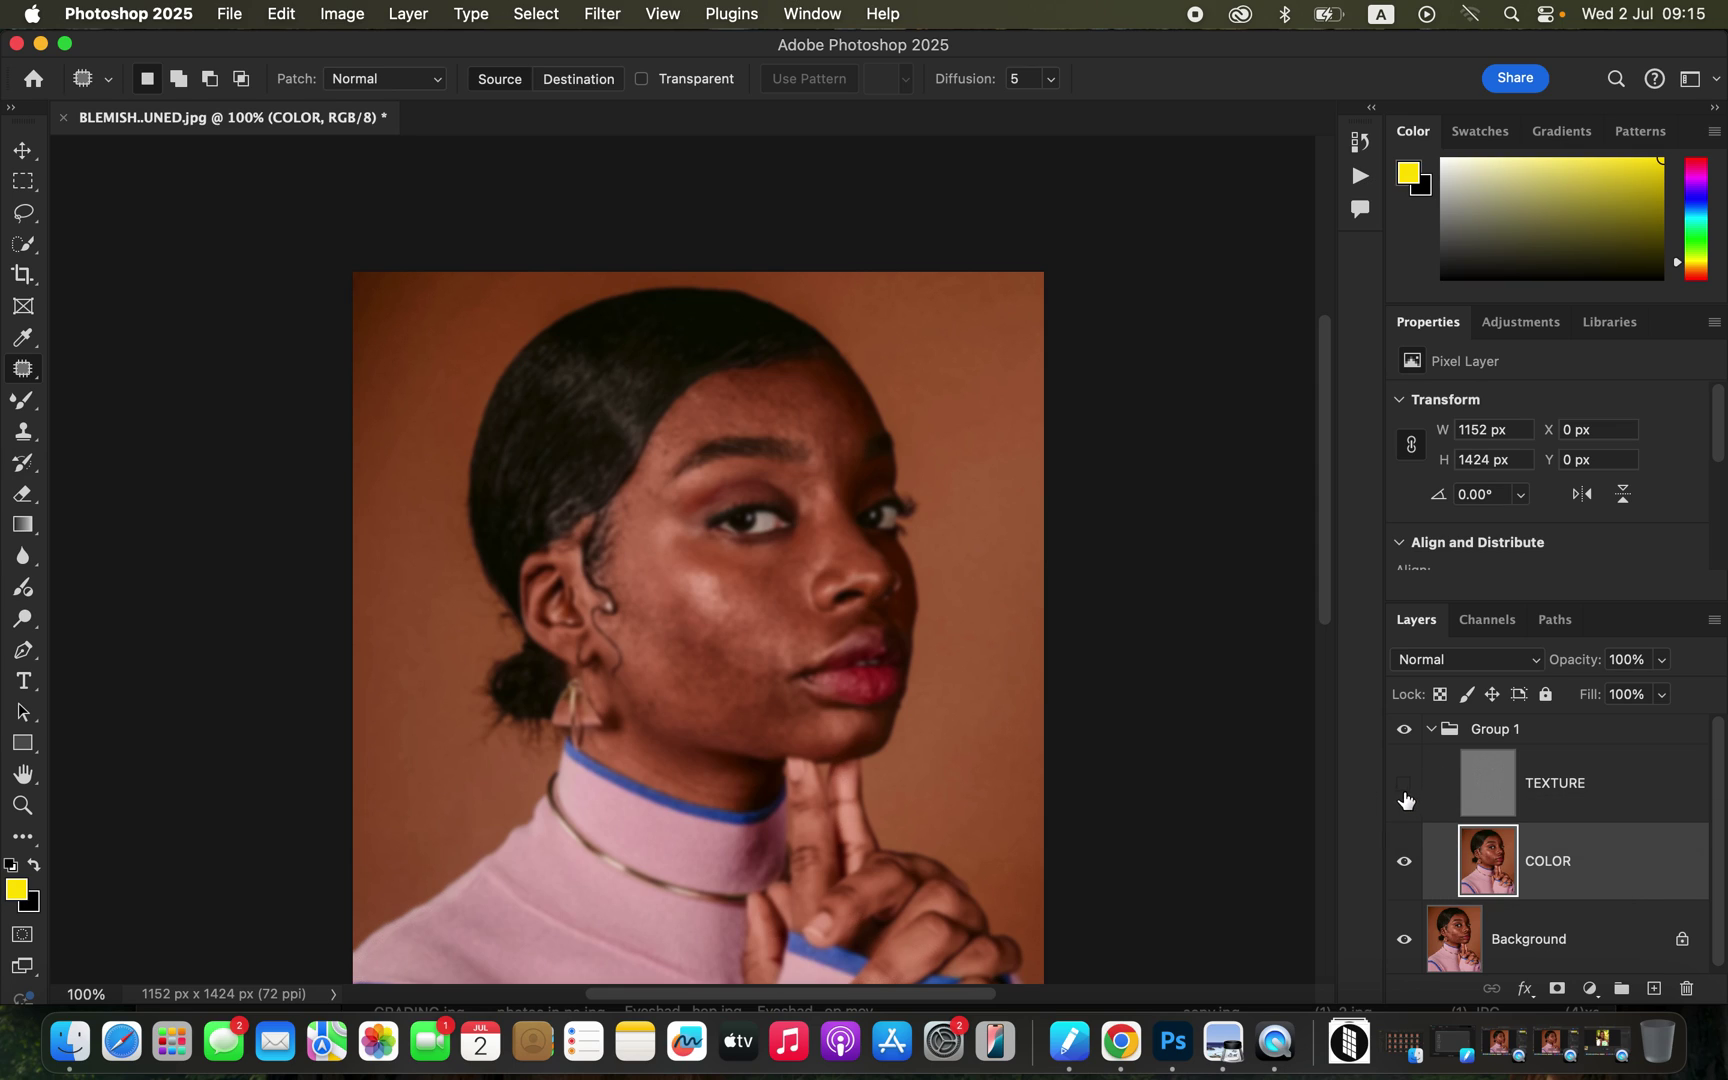
click(17, 409)
click(124, 467)
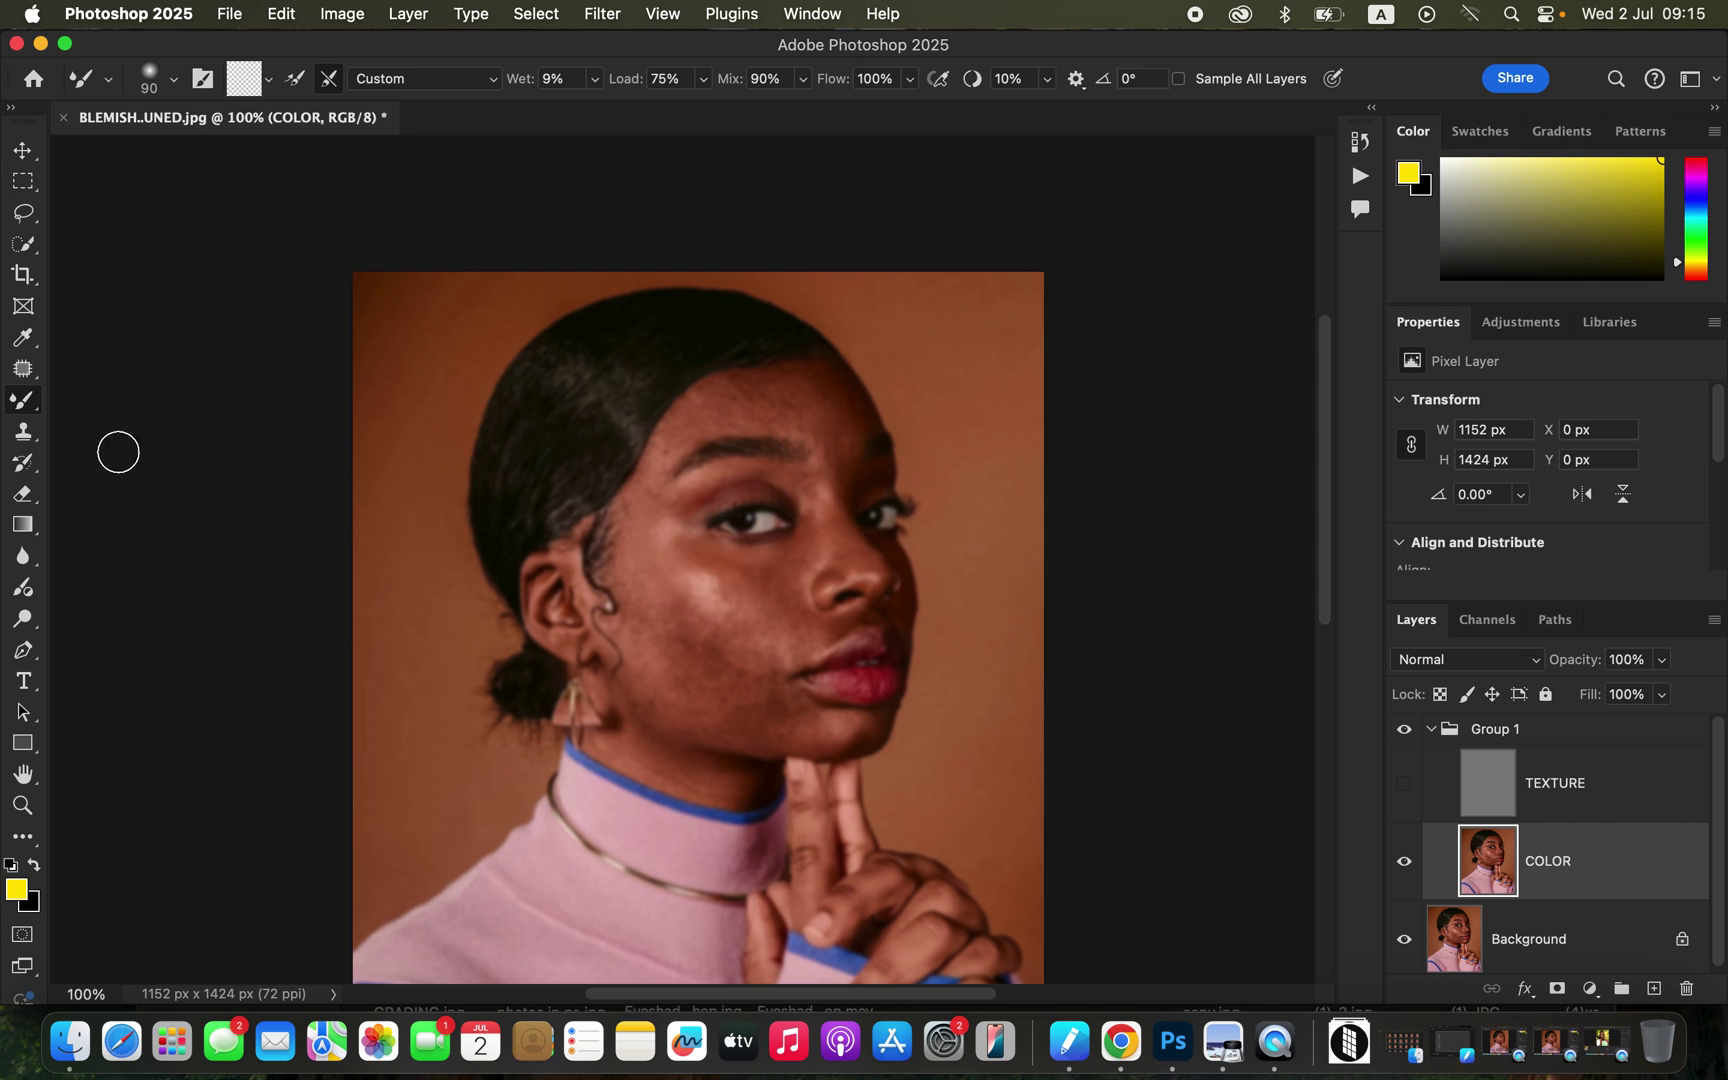
click(175, 82)
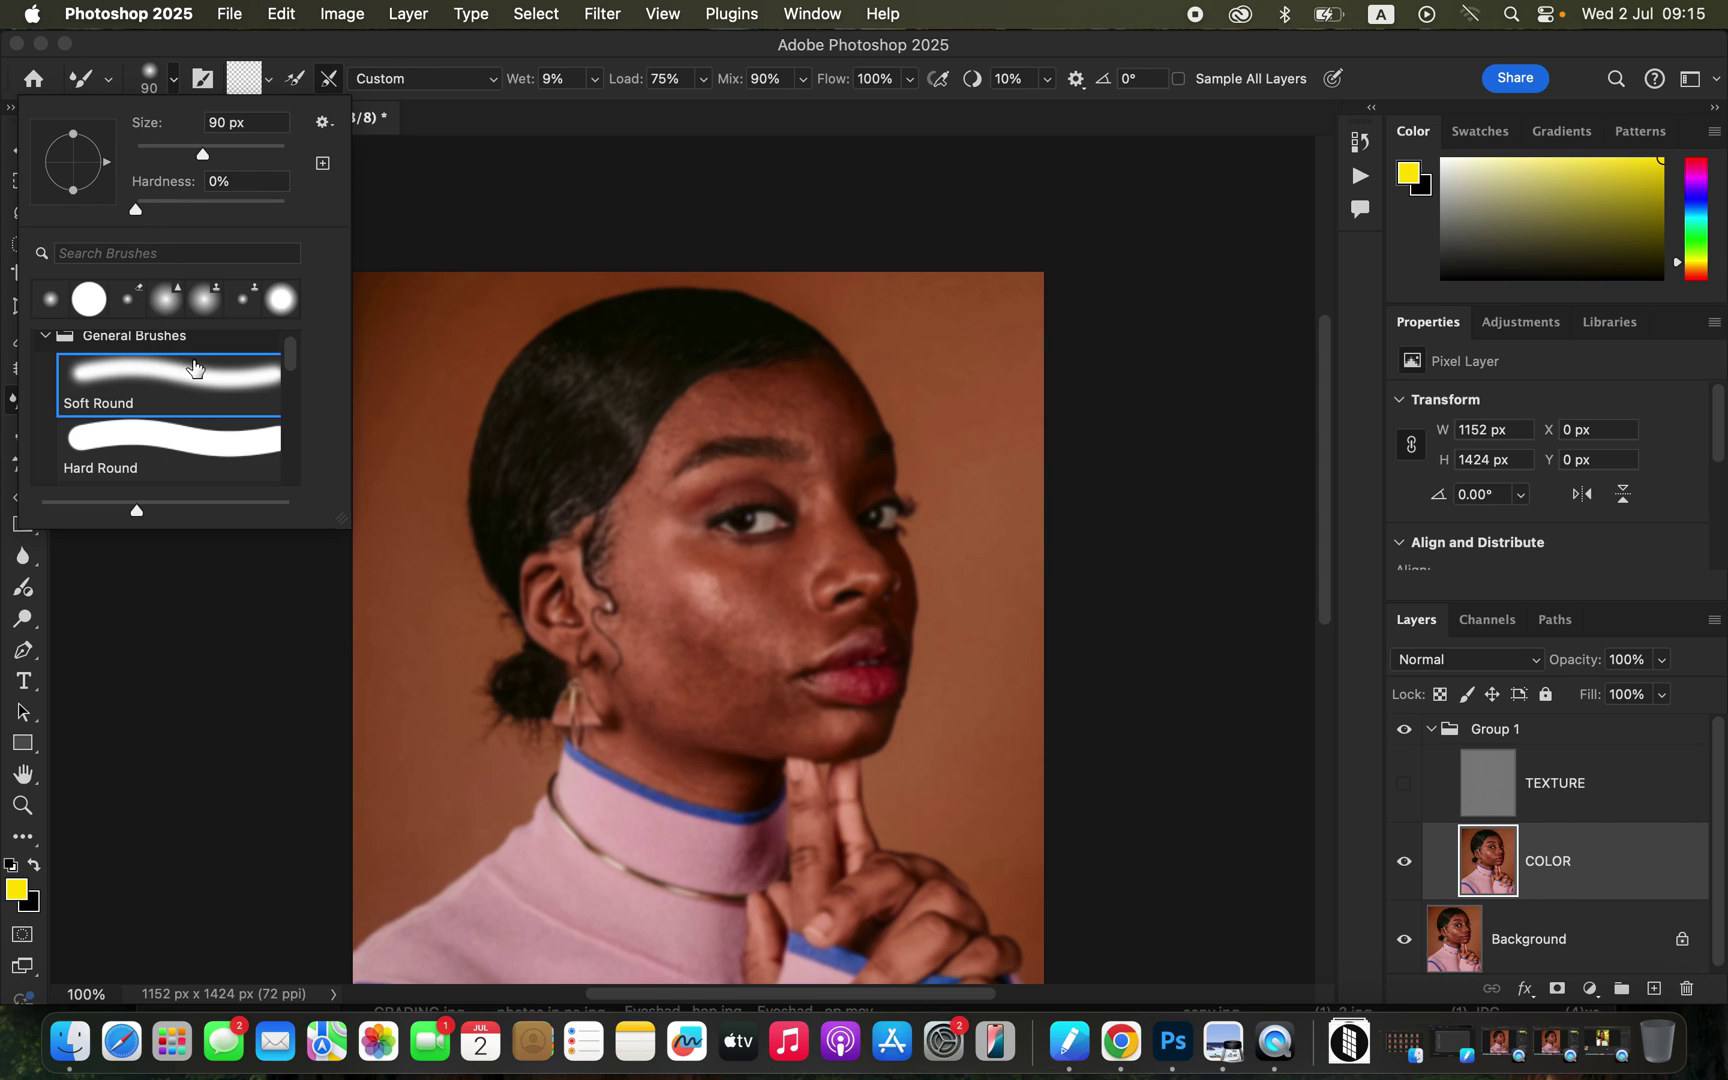
click(327, 46)
click(271, 88)
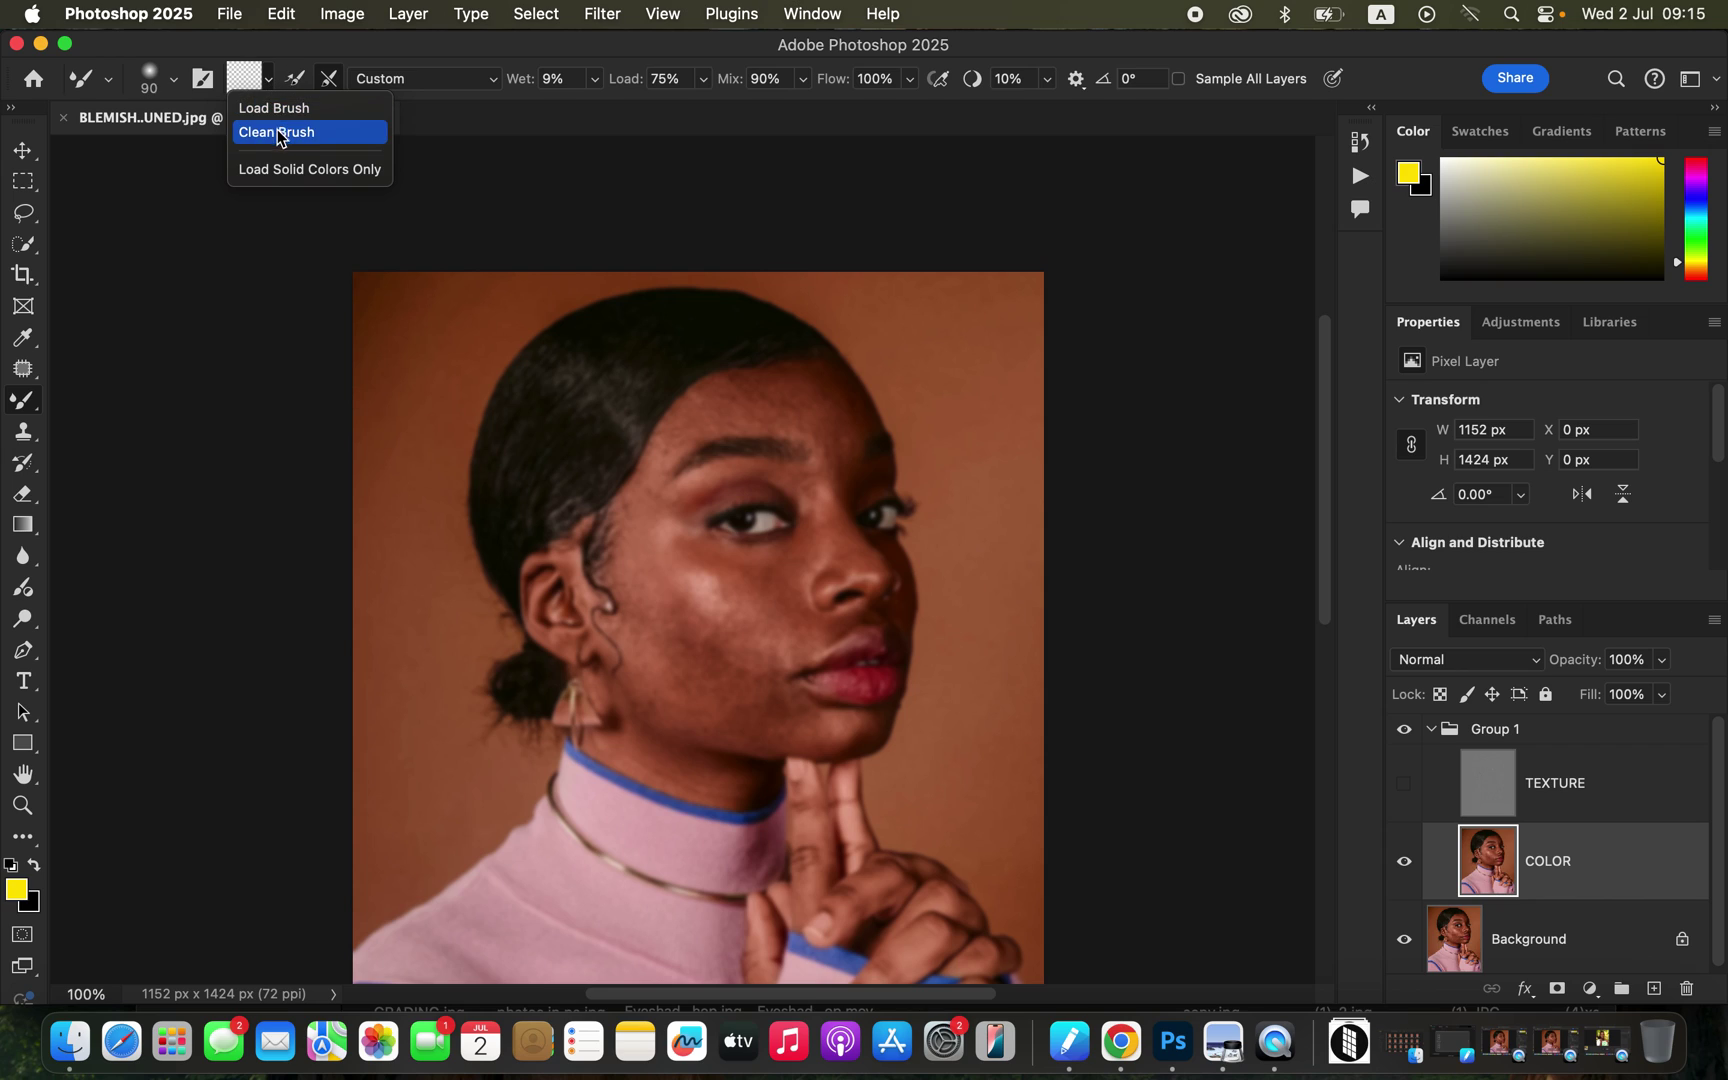
click(280, 141)
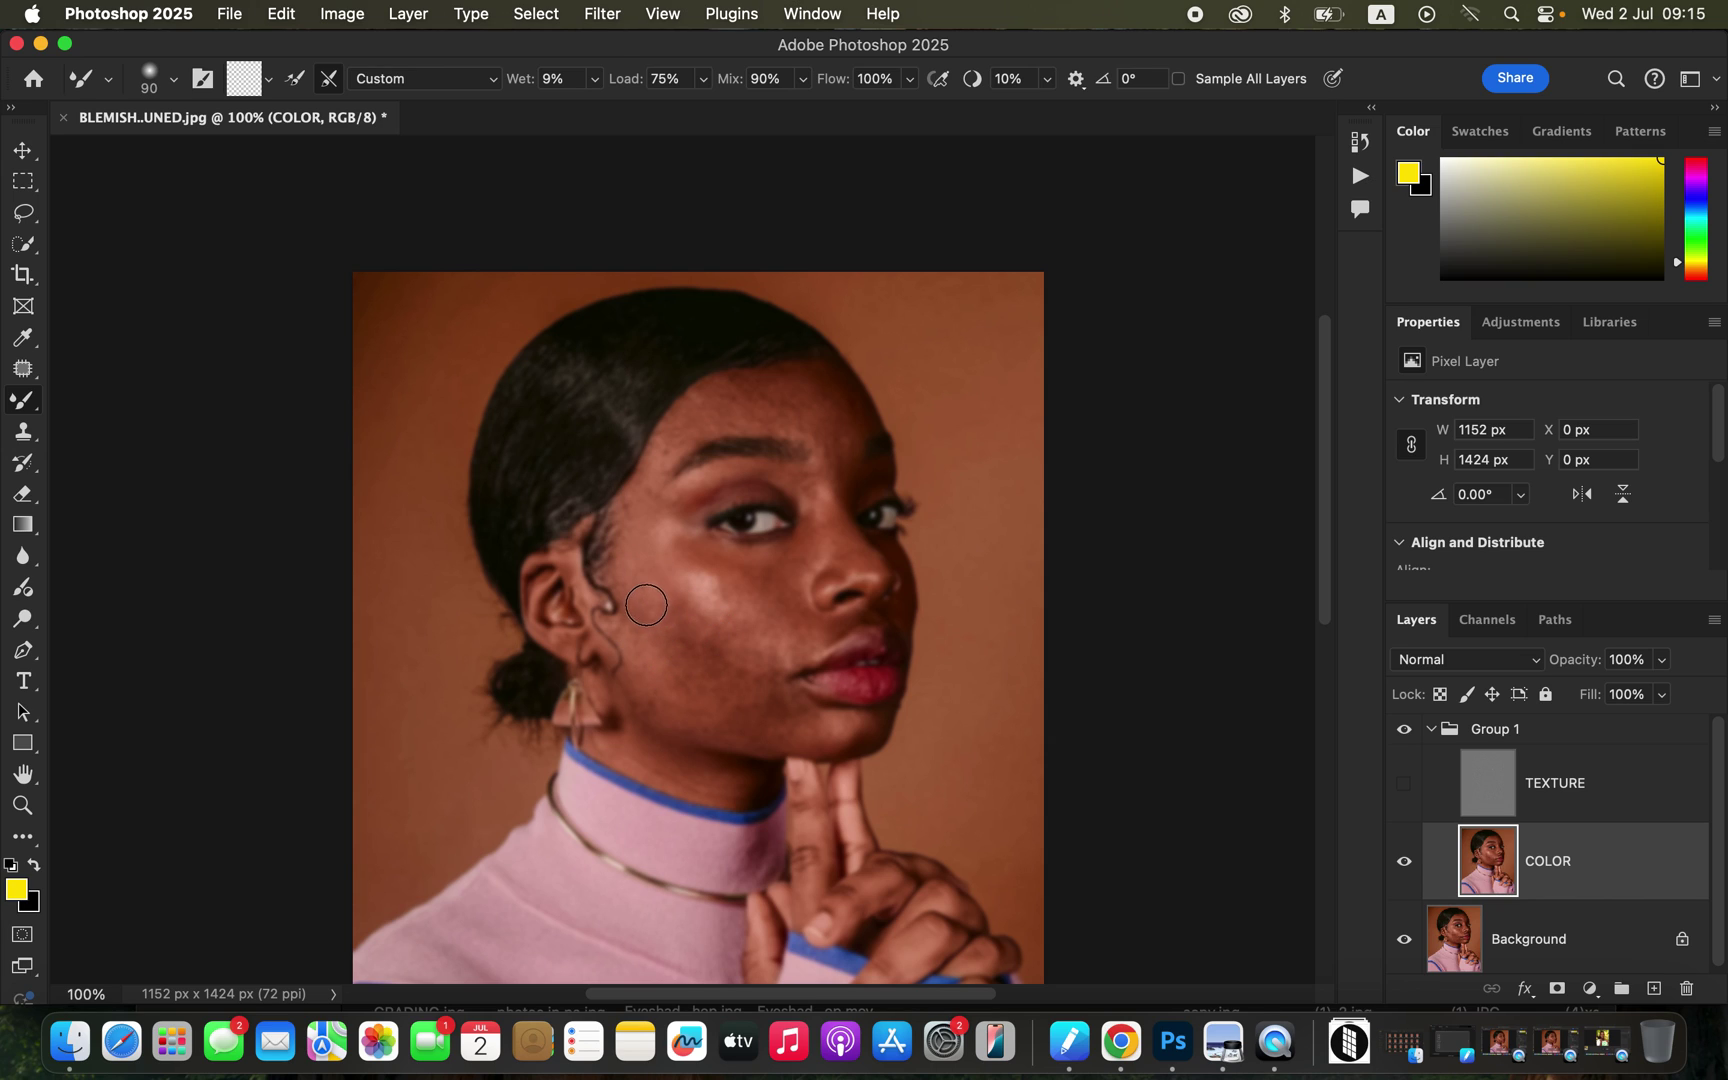
Step: Blend uneven tones on the COLOR layer across the cheek, jawline, forehead and nose with the Mixer Brush, resizing it between areas
mouse_move(643, 601)
mouse_down()
mouse_move(686, 606)
mouse_move(735, 676)
mouse_move(640, 575)
mouse_move(678, 678)
mouse_move(640, 676)
mouse_move(676, 704)
mouse_move(752, 702)
mouse_move(650, 655)
mouse_move(648, 570)
mouse_move(756, 710)
mouse_move(754, 648)
mouse_move(725, 656)
mouse_move(713, 637)
mouse_move(767, 667)
mouse_move(752, 648)
mouse_move(667, 706)
mouse_move(648, 644)
mouse_move(693, 706)
mouse_move(756, 713)
mouse_move(759, 642)
mouse_up()
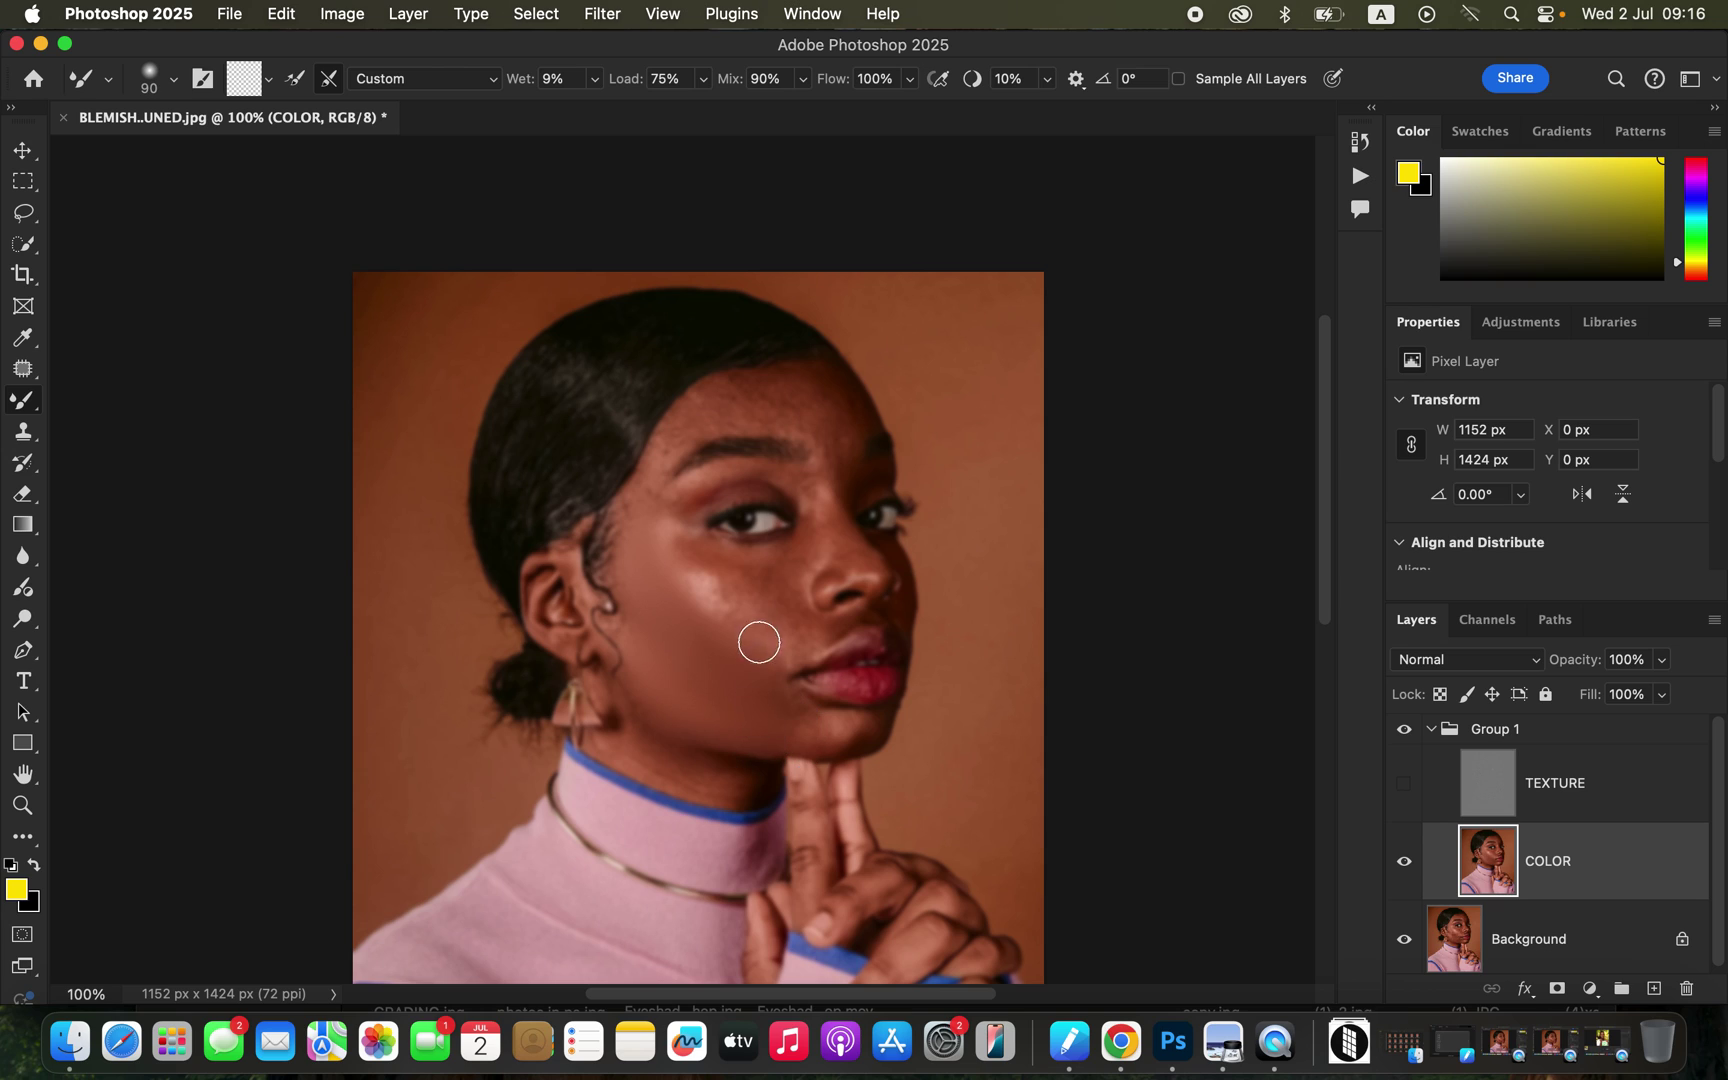
mouse_move(716, 568)
mouse_down()
mouse_move(733, 571)
mouse_move(694, 540)
mouse_move(723, 568)
mouse_move(765, 566)
mouse_move(730, 572)
mouse_move(788, 558)
mouse_move(734, 559)
mouse_move(802, 618)
mouse_move(788, 630)
mouse_move(746, 605)
mouse_move(787, 644)
mouse_move(756, 667)
mouse_move(662, 582)
mouse_move(789, 713)
mouse_move(686, 580)
mouse_move(744, 599)
mouse_move(760, 628)
mouse_move(740, 648)
mouse_move(785, 660)
mouse_move(775, 629)
mouse_move(790, 662)
mouse_move(760, 663)
mouse_move(683, 586)
mouse_move(668, 566)
mouse_move(682, 539)
mouse_move(636, 506)
mouse_move(650, 481)
mouse_move(628, 512)
mouse_up()
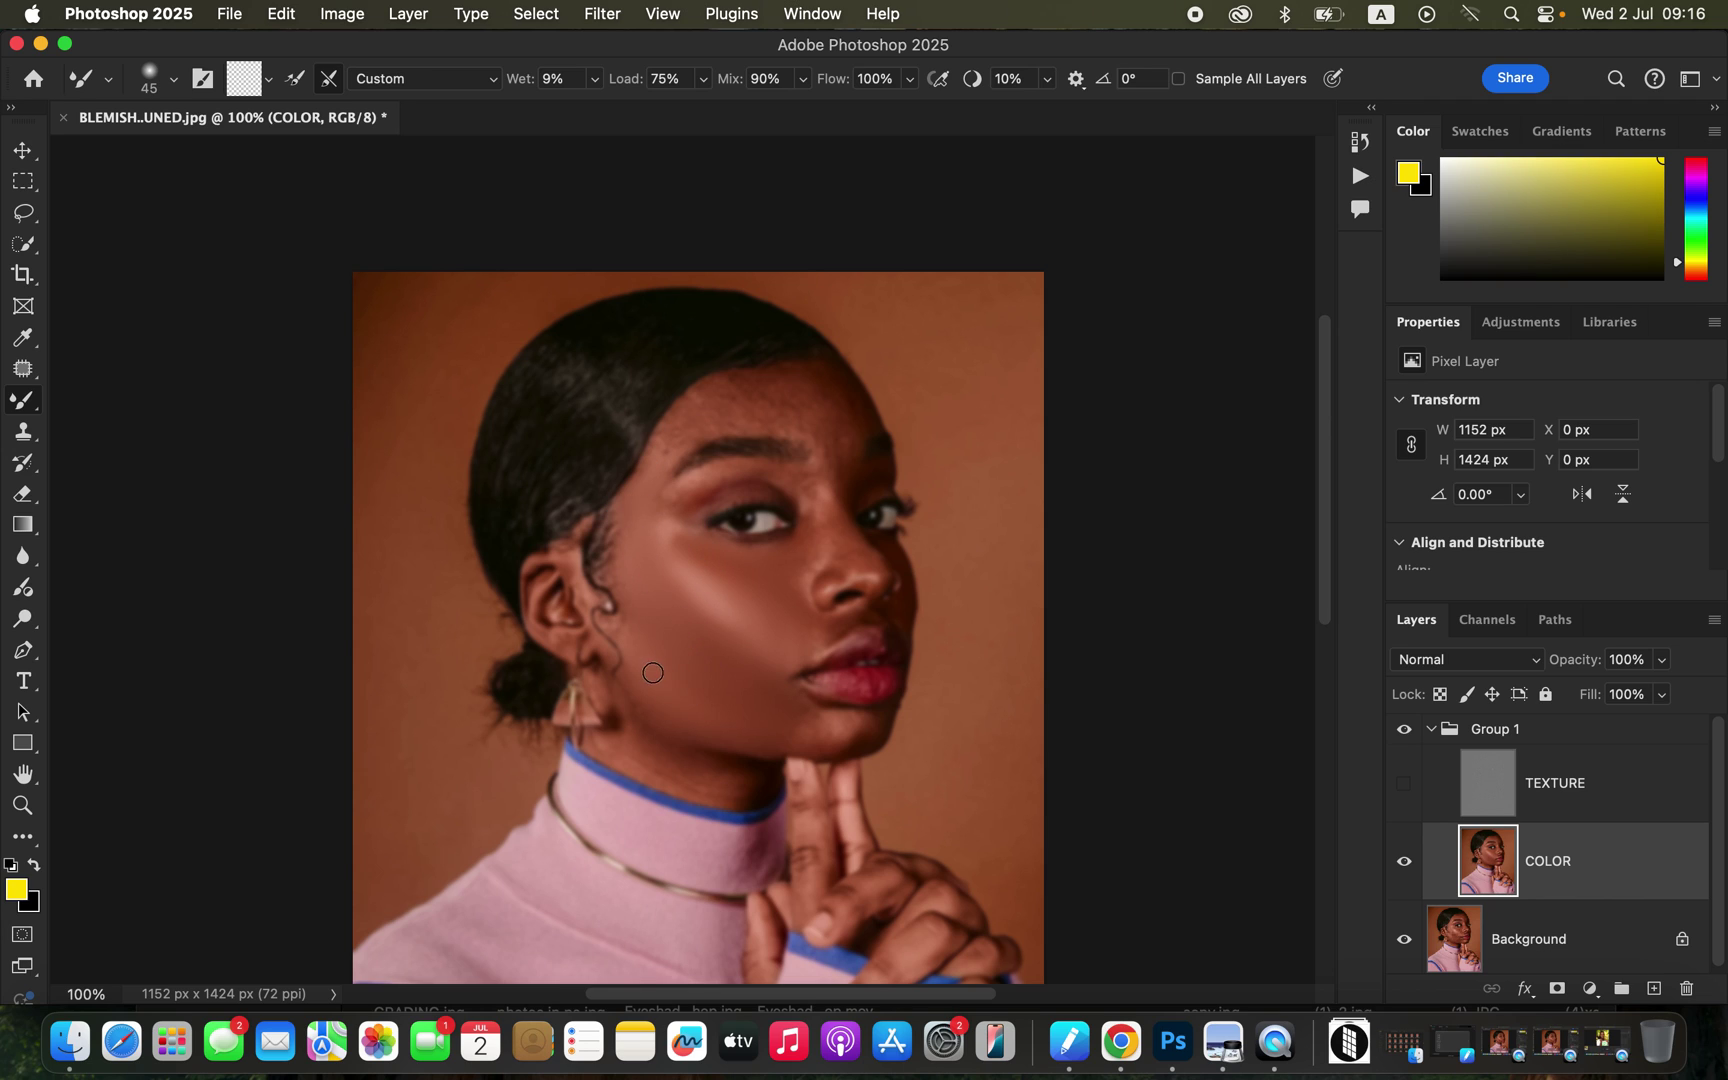
mouse_move(659, 751)
mouse_down()
mouse_move(730, 788)
mouse_move(687, 777)
mouse_move(749, 783)
mouse_up()
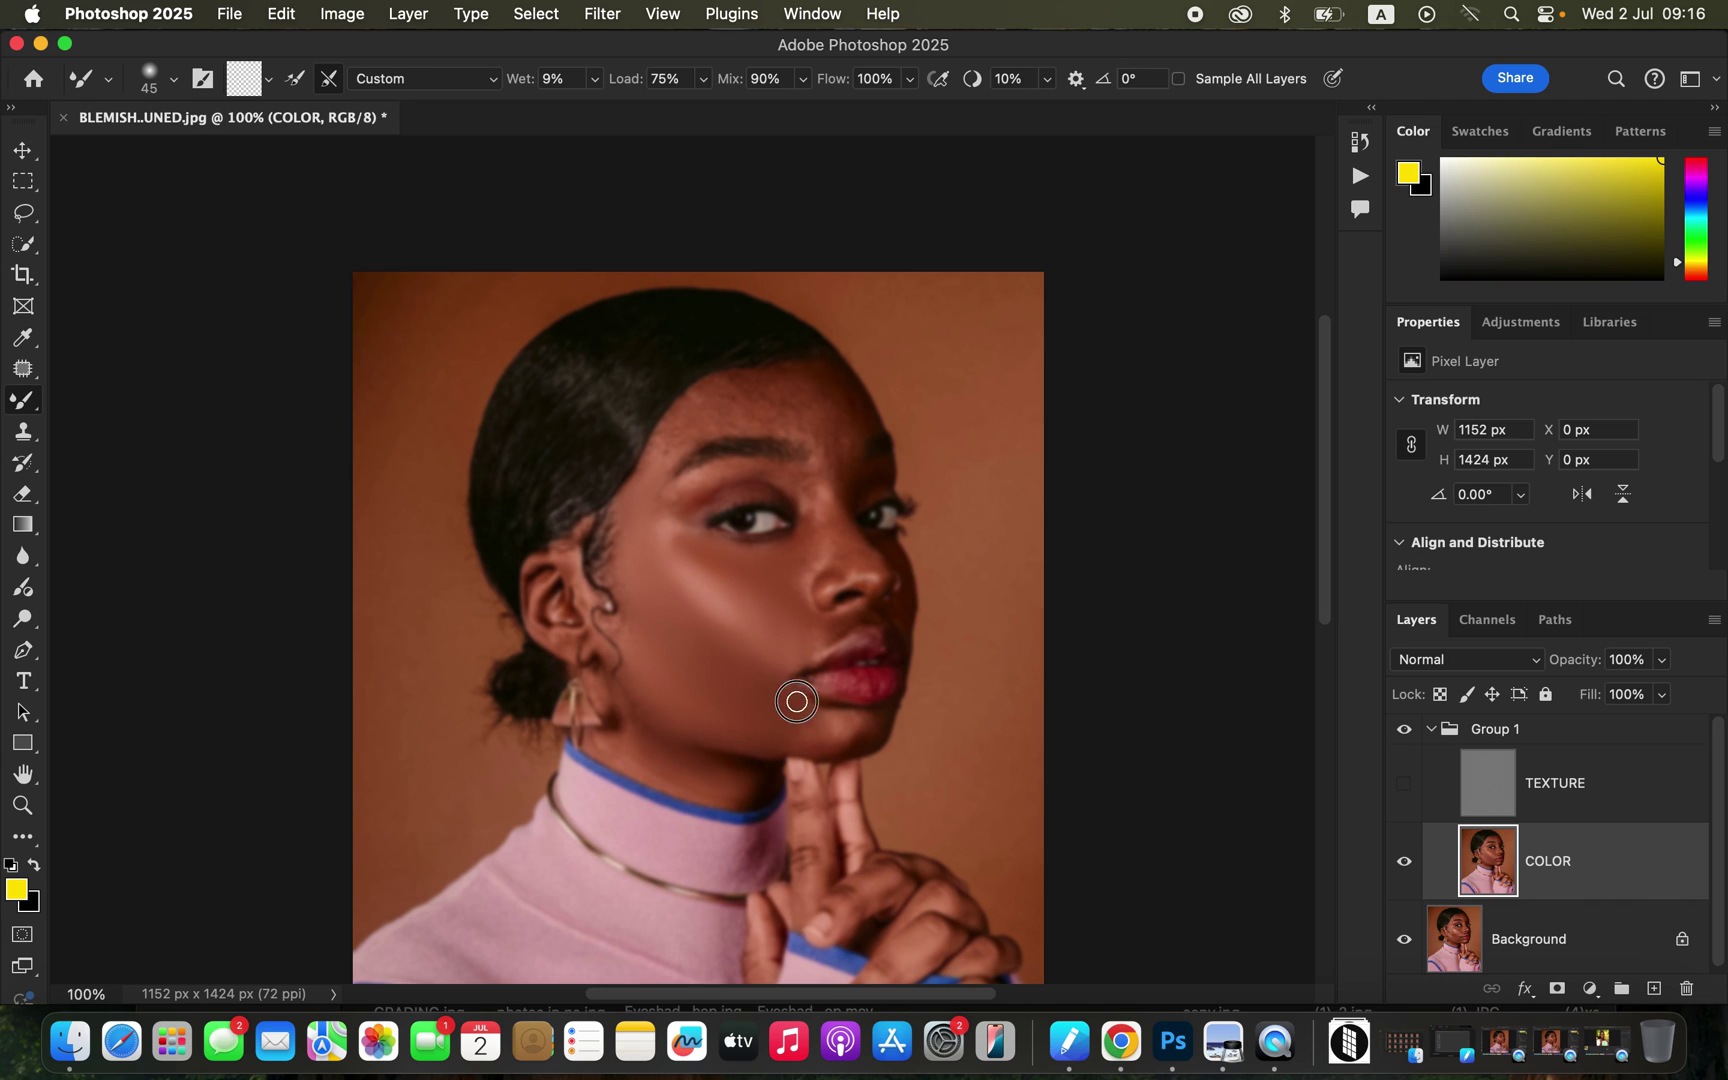
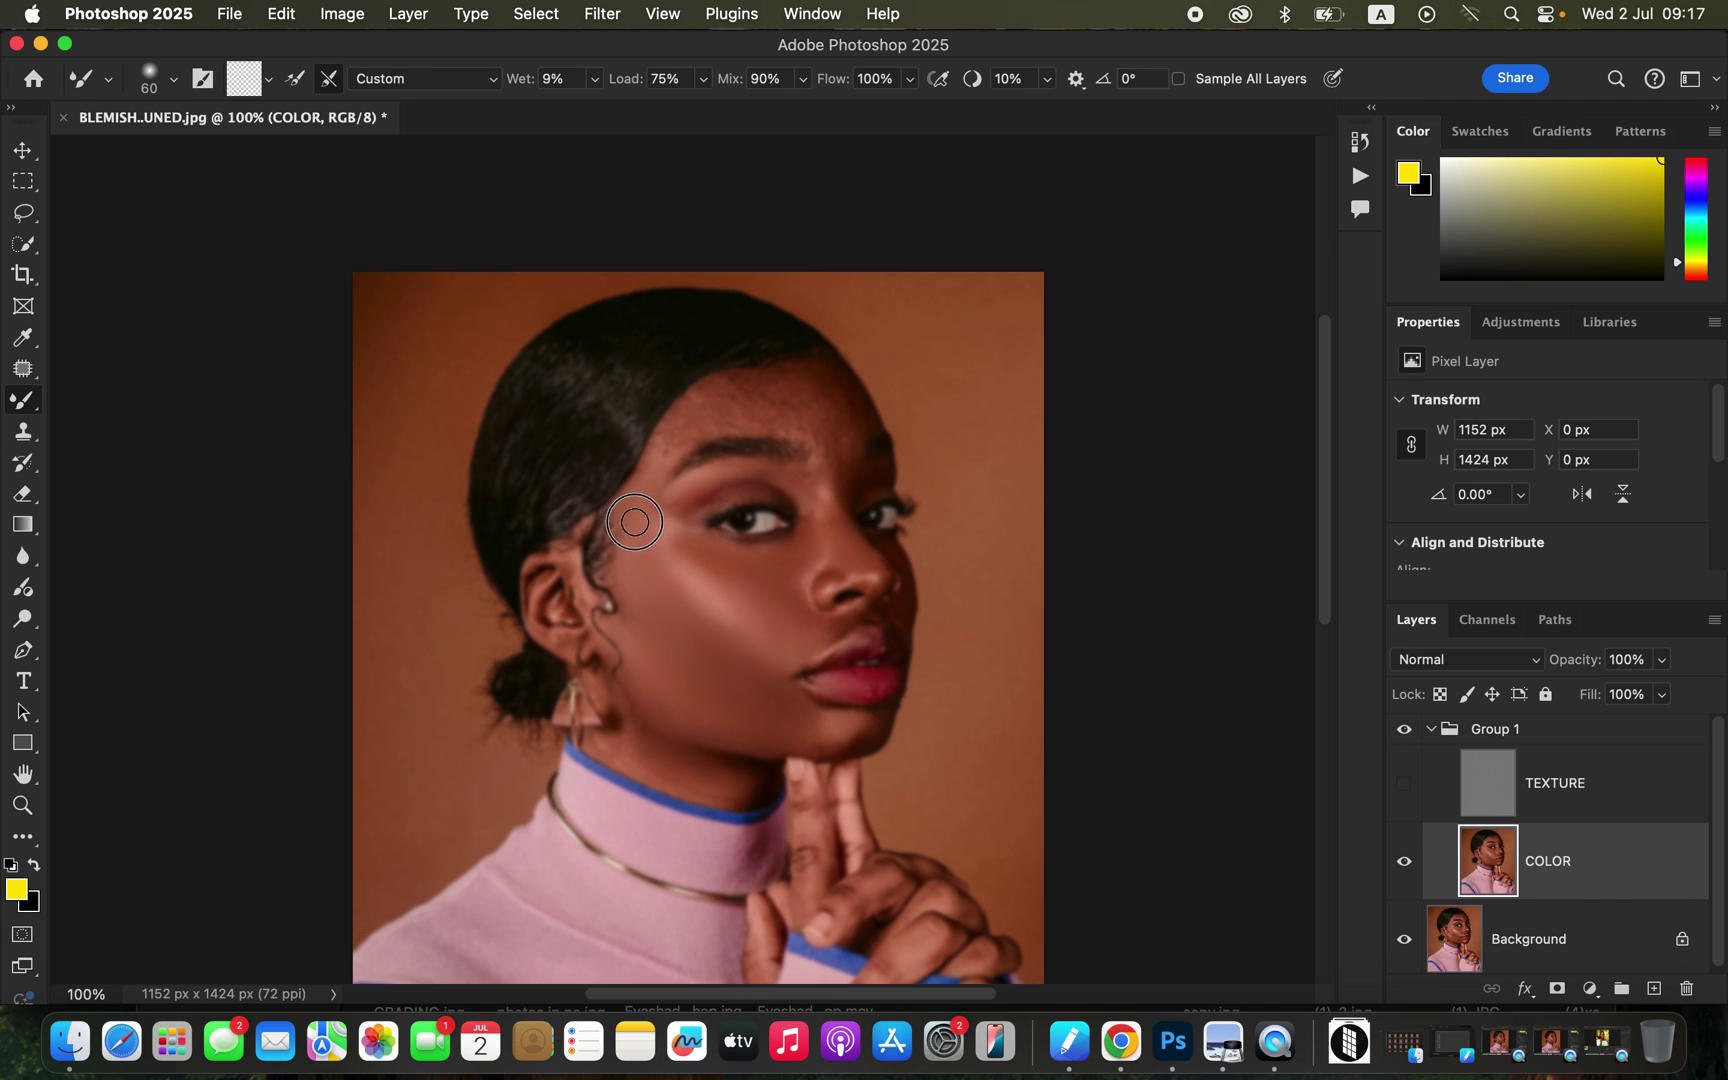
mouse_move(839, 436)
mouse_down()
mouse_move(837, 455)
mouse_move(792, 393)
mouse_move(814, 428)
mouse_move(798, 382)
mouse_move(823, 379)
mouse_move(839, 398)
mouse_move(737, 390)
mouse_move(692, 414)
mouse_move(742, 404)
mouse_move(820, 451)
mouse_move(821, 390)
mouse_move(768, 381)
mouse_move(794, 379)
mouse_move(839, 404)
mouse_move(789, 381)
mouse_move(744, 387)
mouse_move(666, 445)
mouse_move(760, 402)
mouse_move(833, 430)
mouse_move(834, 463)
mouse_move(814, 436)
mouse_move(836, 451)
mouse_move(851, 403)
mouse_move(808, 417)
mouse_move(826, 387)
mouse_move(736, 388)
mouse_move(687, 424)
mouse_move(788, 463)
mouse_move(794, 545)
mouse_up()
key(bracketright)
key(bracketright)
mouse_move(816, 509)
mouse_down()
mouse_move(821, 630)
mouse_move(743, 684)
mouse_move(764, 679)
mouse_move(748, 637)
mouse_move(791, 720)
mouse_move(849, 735)
mouse_move(835, 732)
mouse_move(873, 721)
mouse_move(672, 707)
mouse_up()
Step: Show the TEXTURE layer and blend the COLOR layer's remaining patches on the forehead, nose, mouth area and cheek
click(1405, 786)
mouse_move(727, 419)
mouse_down()
mouse_move(662, 453)
mouse_move(712, 407)
mouse_move(696, 402)
mouse_move(750, 387)
mouse_move(795, 400)
mouse_move(830, 460)
mouse_move(819, 471)
mouse_up()
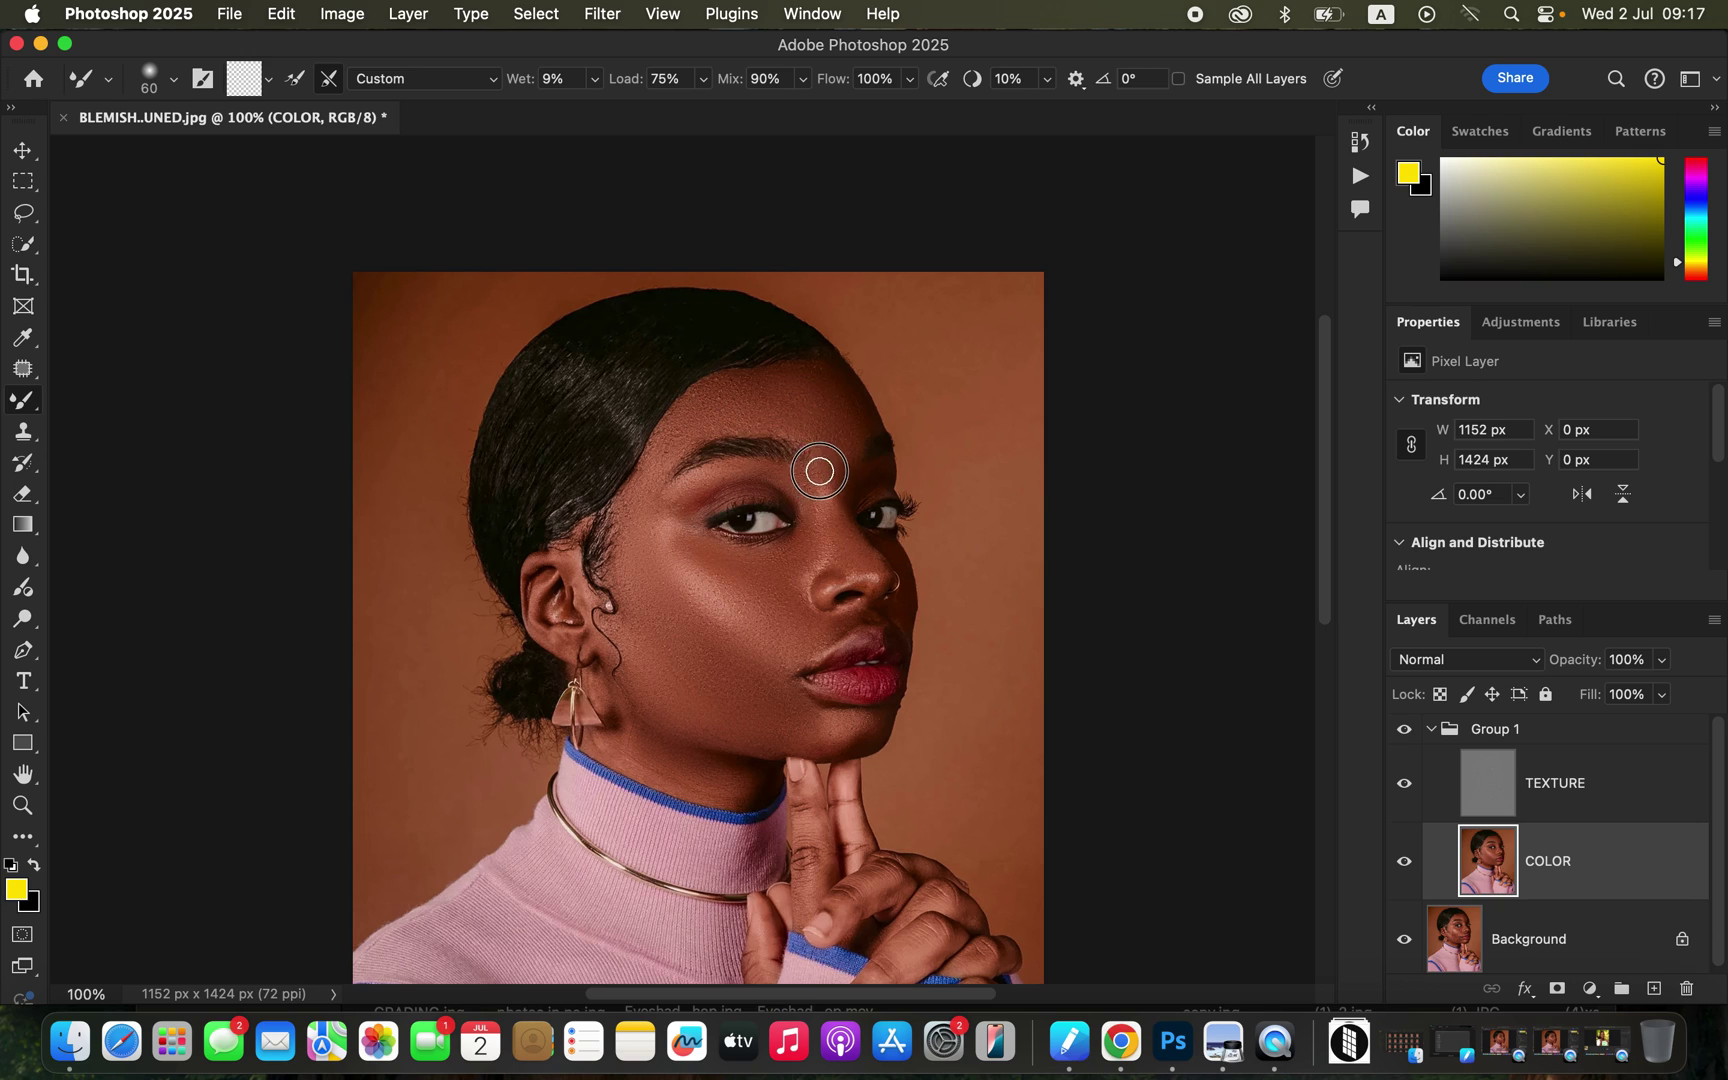
key(bracketleft)
mouse_move(859, 606)
mouse_down()
mouse_move(840, 628)
mouse_move(914, 606)
mouse_move(867, 640)
mouse_move(721, 663)
mouse_move(811, 690)
mouse_up()
key(bracketright)
key(bracketright)
mouse_move(688, 655)
mouse_down()
mouse_move(729, 652)
mouse_move(760, 675)
mouse_move(709, 643)
mouse_move(760, 668)
mouse_up()
mouse_move(743, 631)
mouse_down()
mouse_move(760, 663)
mouse_move(806, 654)
mouse_move(698, 671)
mouse_move(750, 699)
mouse_up()
mouse_move(714, 424)
mouse_down()
mouse_move(687, 440)
mouse_move(766, 387)
mouse_up()
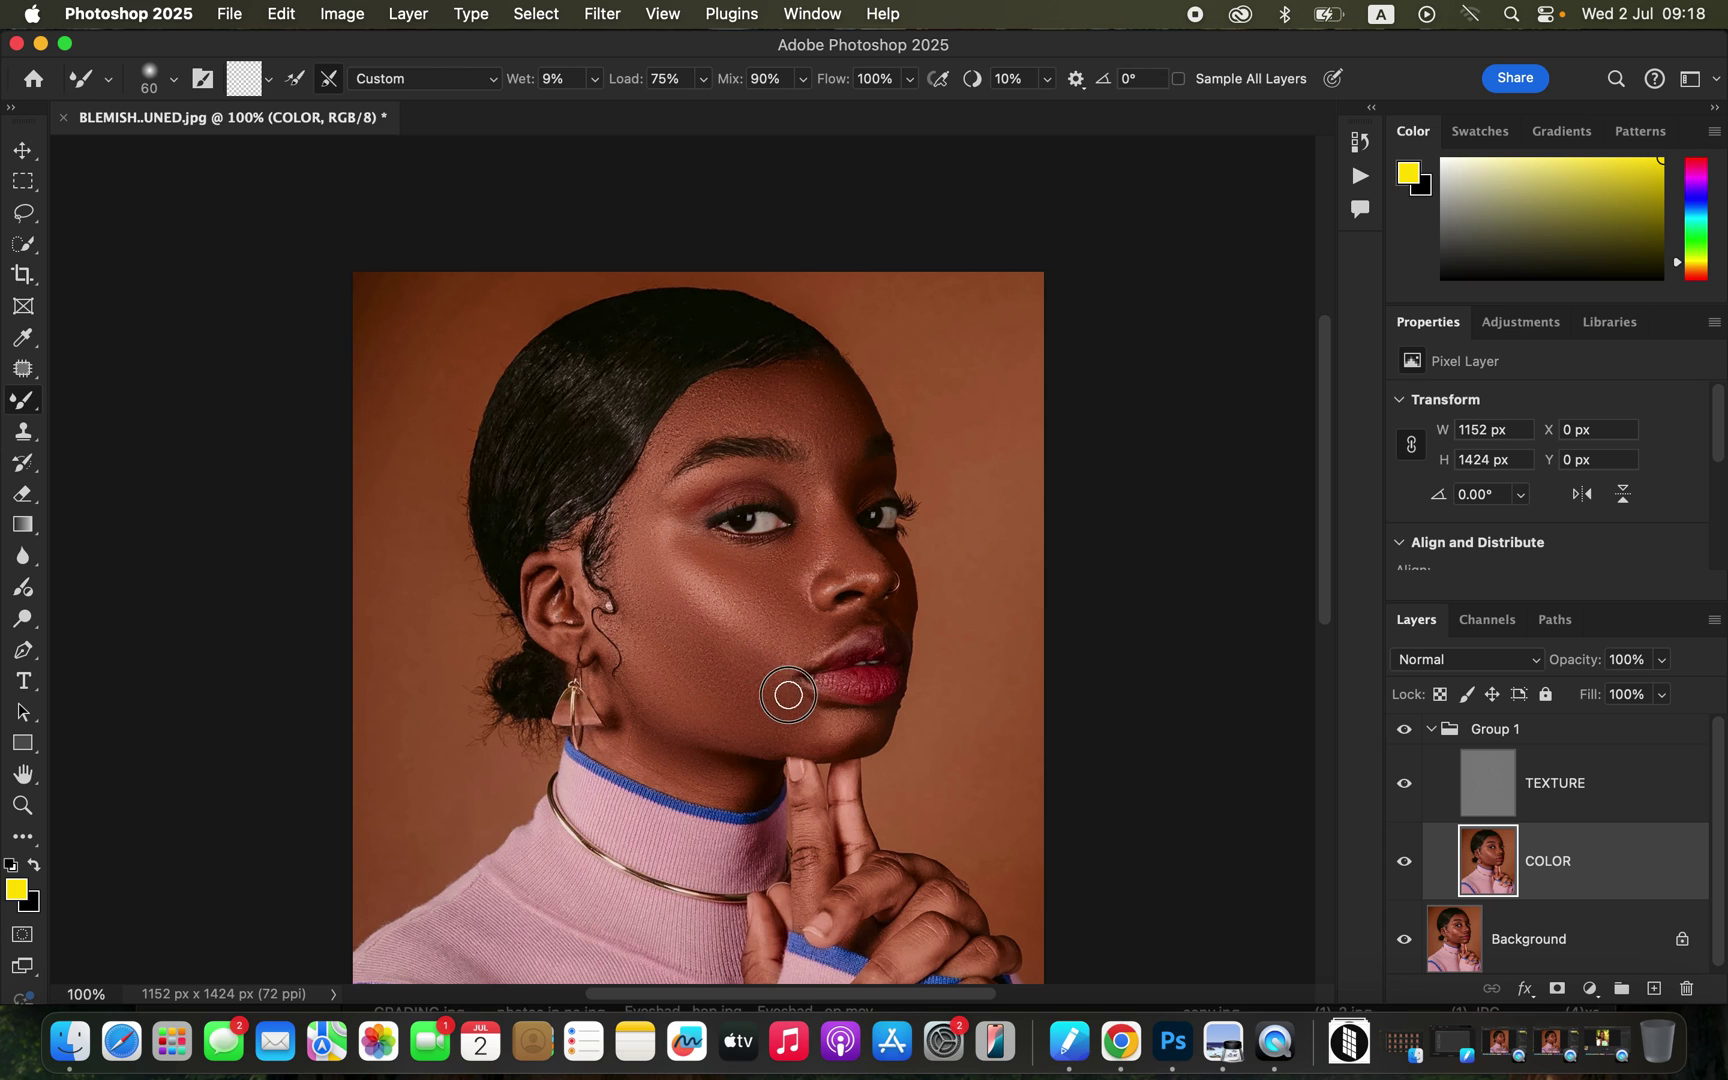
Step: Reduce the Mixer Brush to 30 px and smooth the small areas around the lips, chin and side of the cheek
key(super+plus)
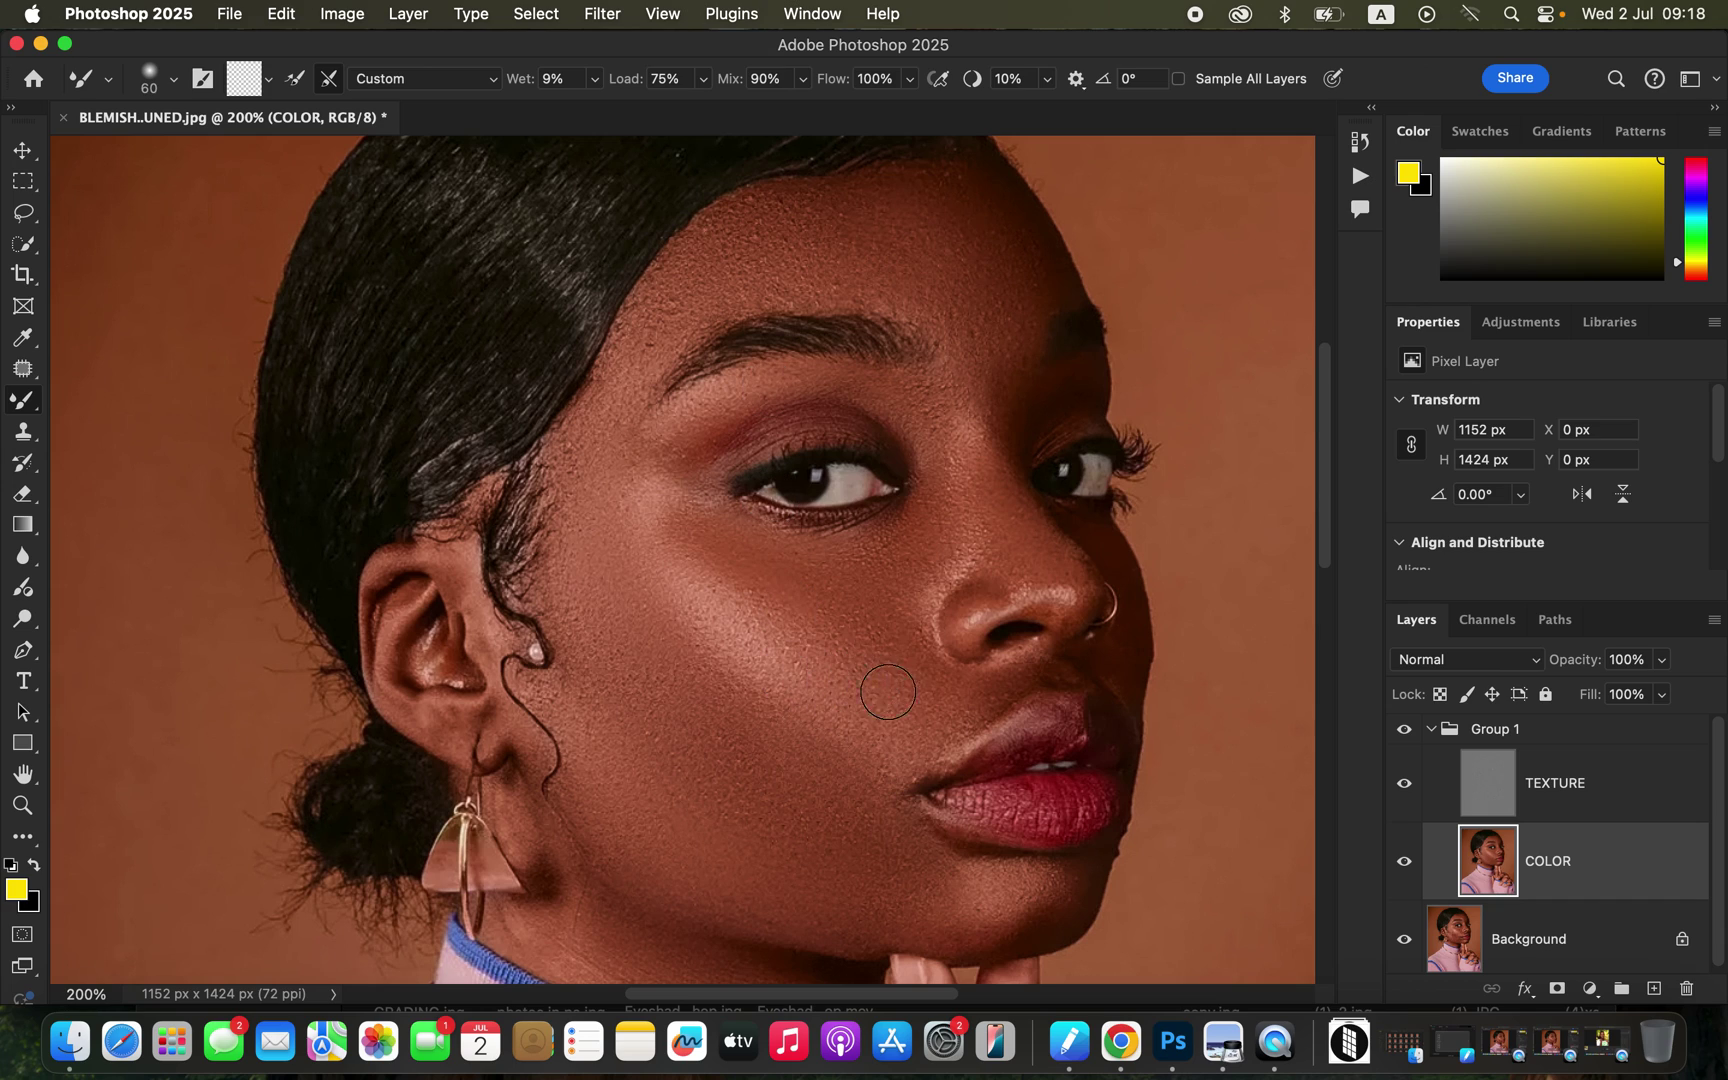
key(bracketleft)
key(bracketleft)
key(bracketleft)
mouse_move(1063, 711)
mouse_down()
mouse_move(1052, 725)
mouse_move(1065, 711)
mouse_move(1086, 737)
mouse_move(1103, 723)
mouse_up()
mouse_move(1020, 806)
mouse_down()
mouse_move(962, 804)
mouse_move(980, 816)
mouse_move(909, 838)
mouse_move(932, 828)
mouse_move(1049, 882)
mouse_up()
mouse_move(594, 707)
mouse_down()
mouse_move(578, 733)
mouse_move(548, 680)
mouse_move(632, 736)
mouse_up()
Step: Compare the portrait before and after skin smoothing by repeatedly hiding and showing Group 1, leaving the group visible
key(super+minus)
key(super+minus)
key(super+minus)
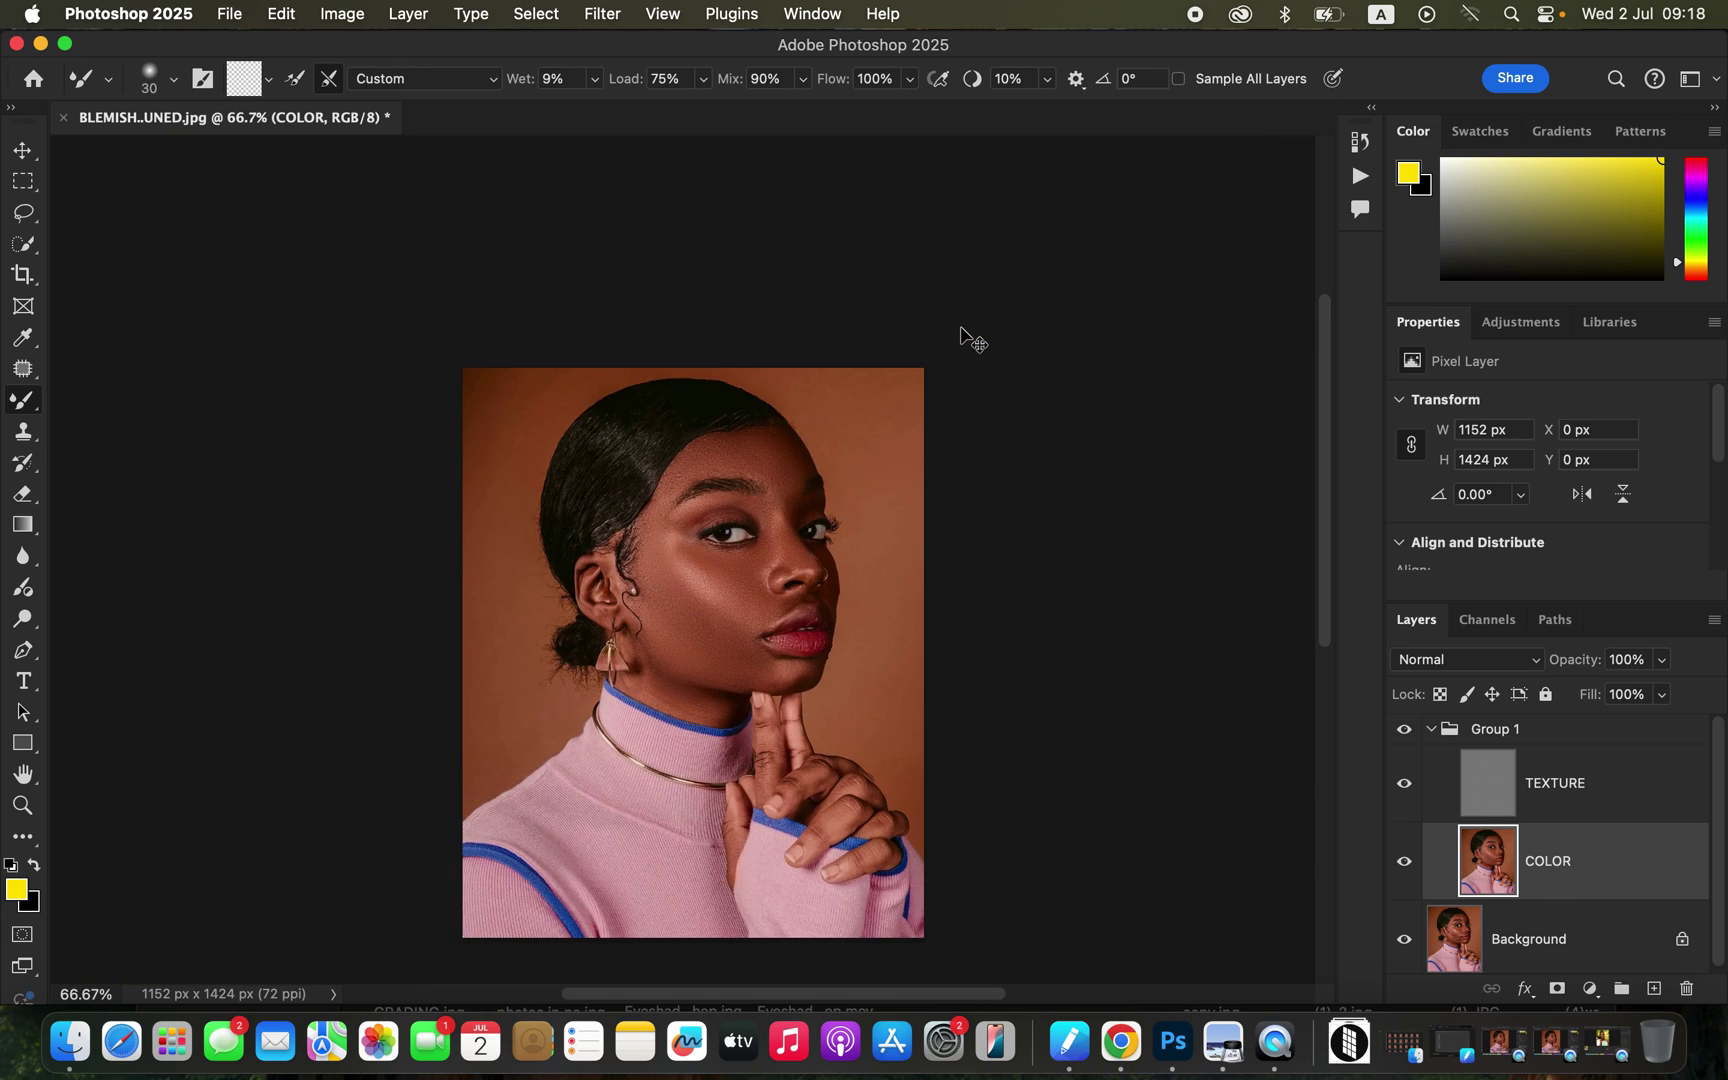
click(1405, 731)
click(1404, 733)
click(1404, 735)
click(1404, 736)
click(1404, 737)
click(1404, 737)
click(1404, 738)
click(1404, 739)
key(super+plus)
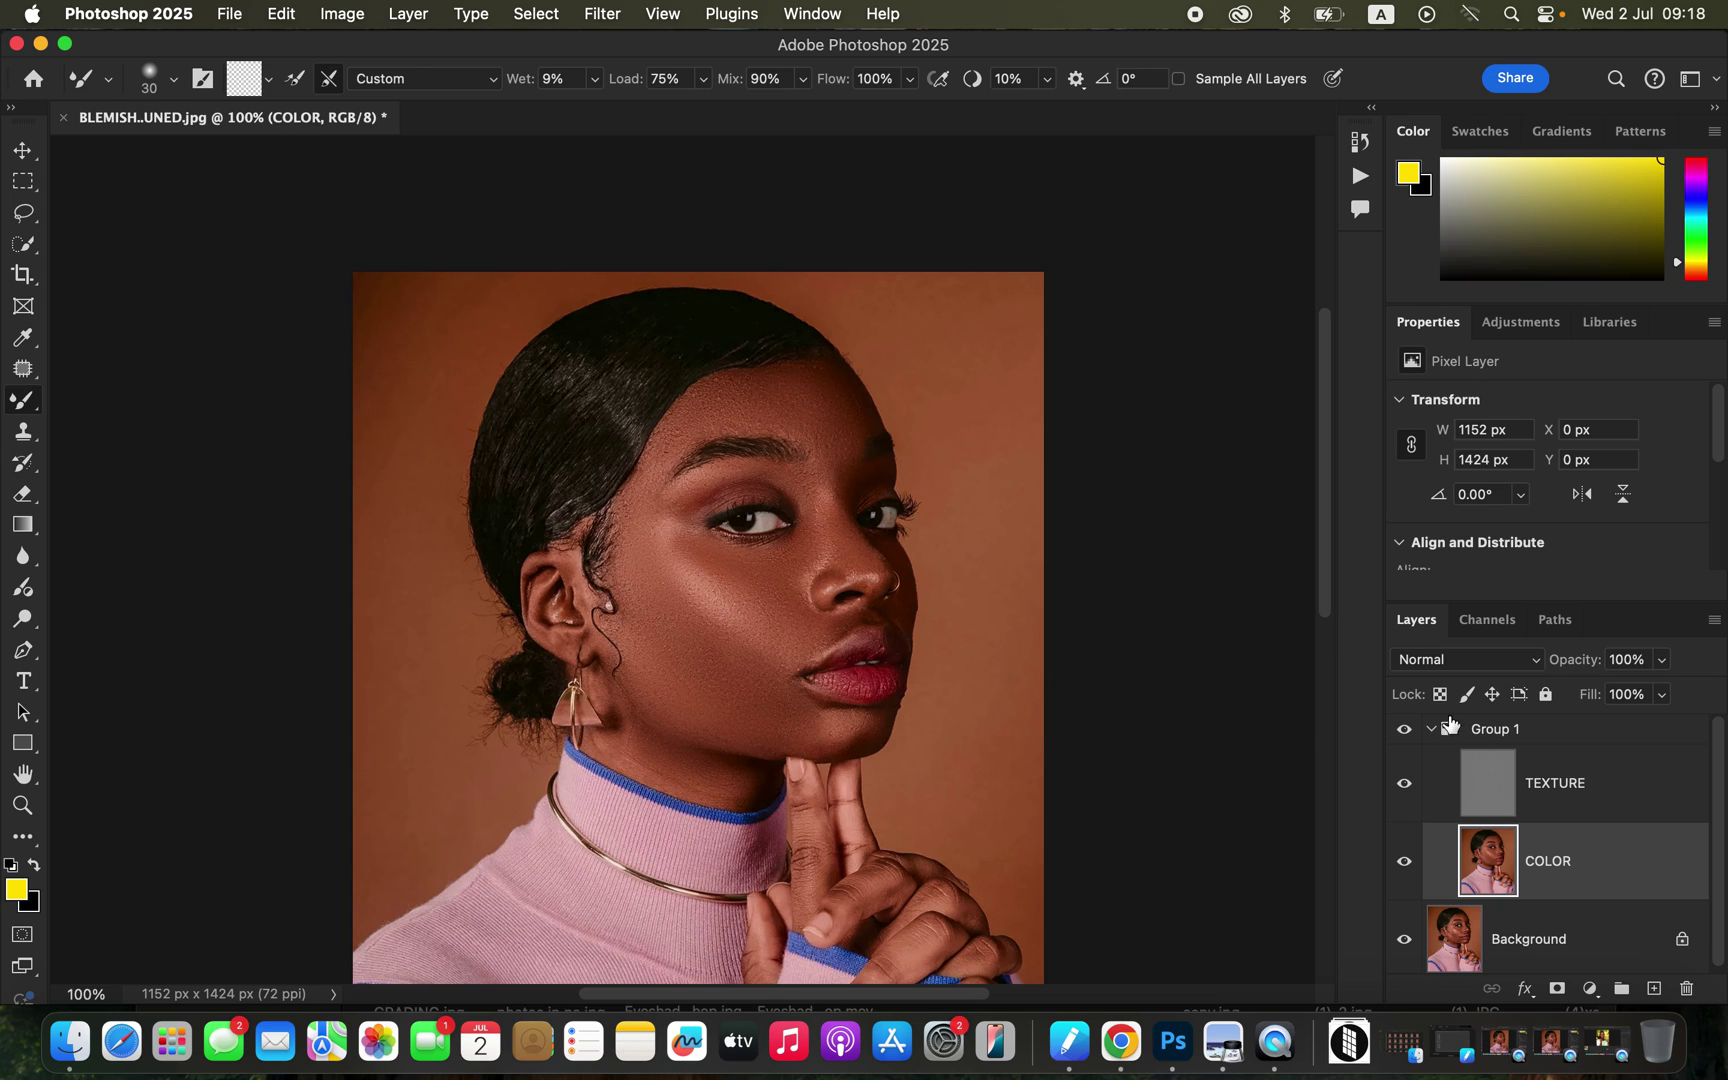
Step: Clone clean skin texture over rough spots on the temple and forehead of the TEXTURE layer with a 15 px soft Clone Stamp
click(1563, 790)
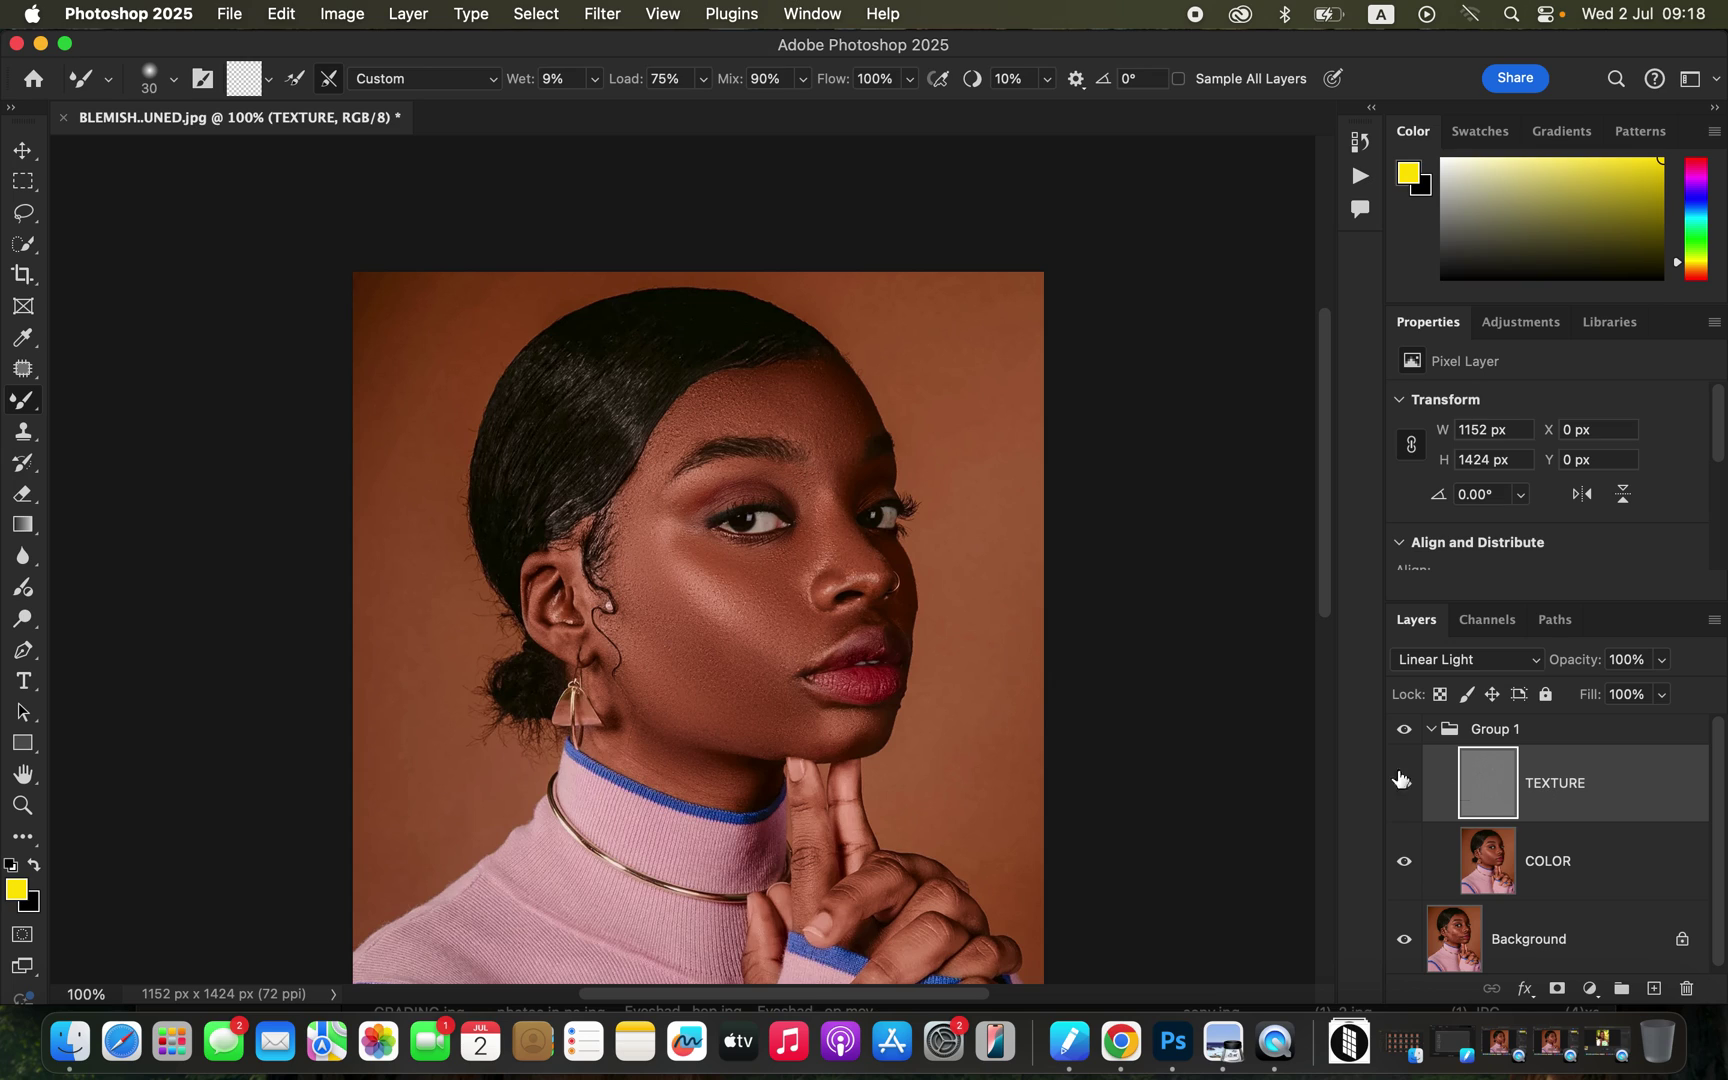
click(27, 436)
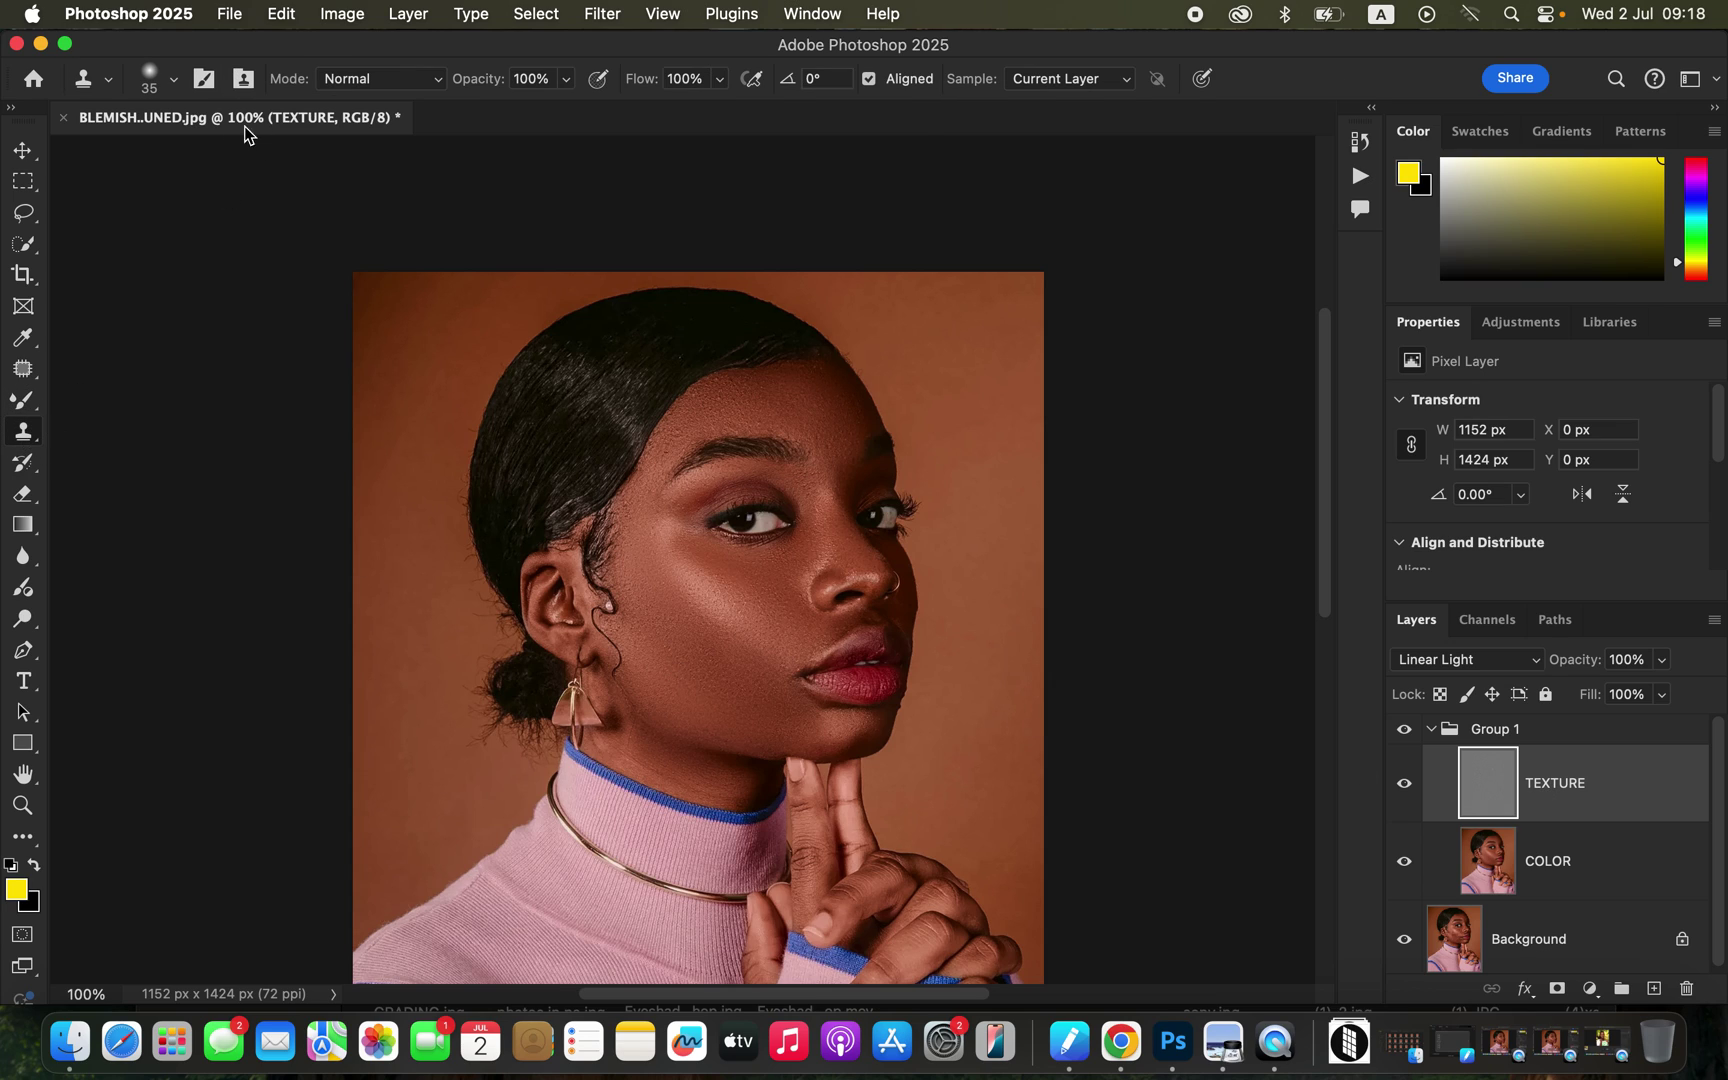
click(170, 80)
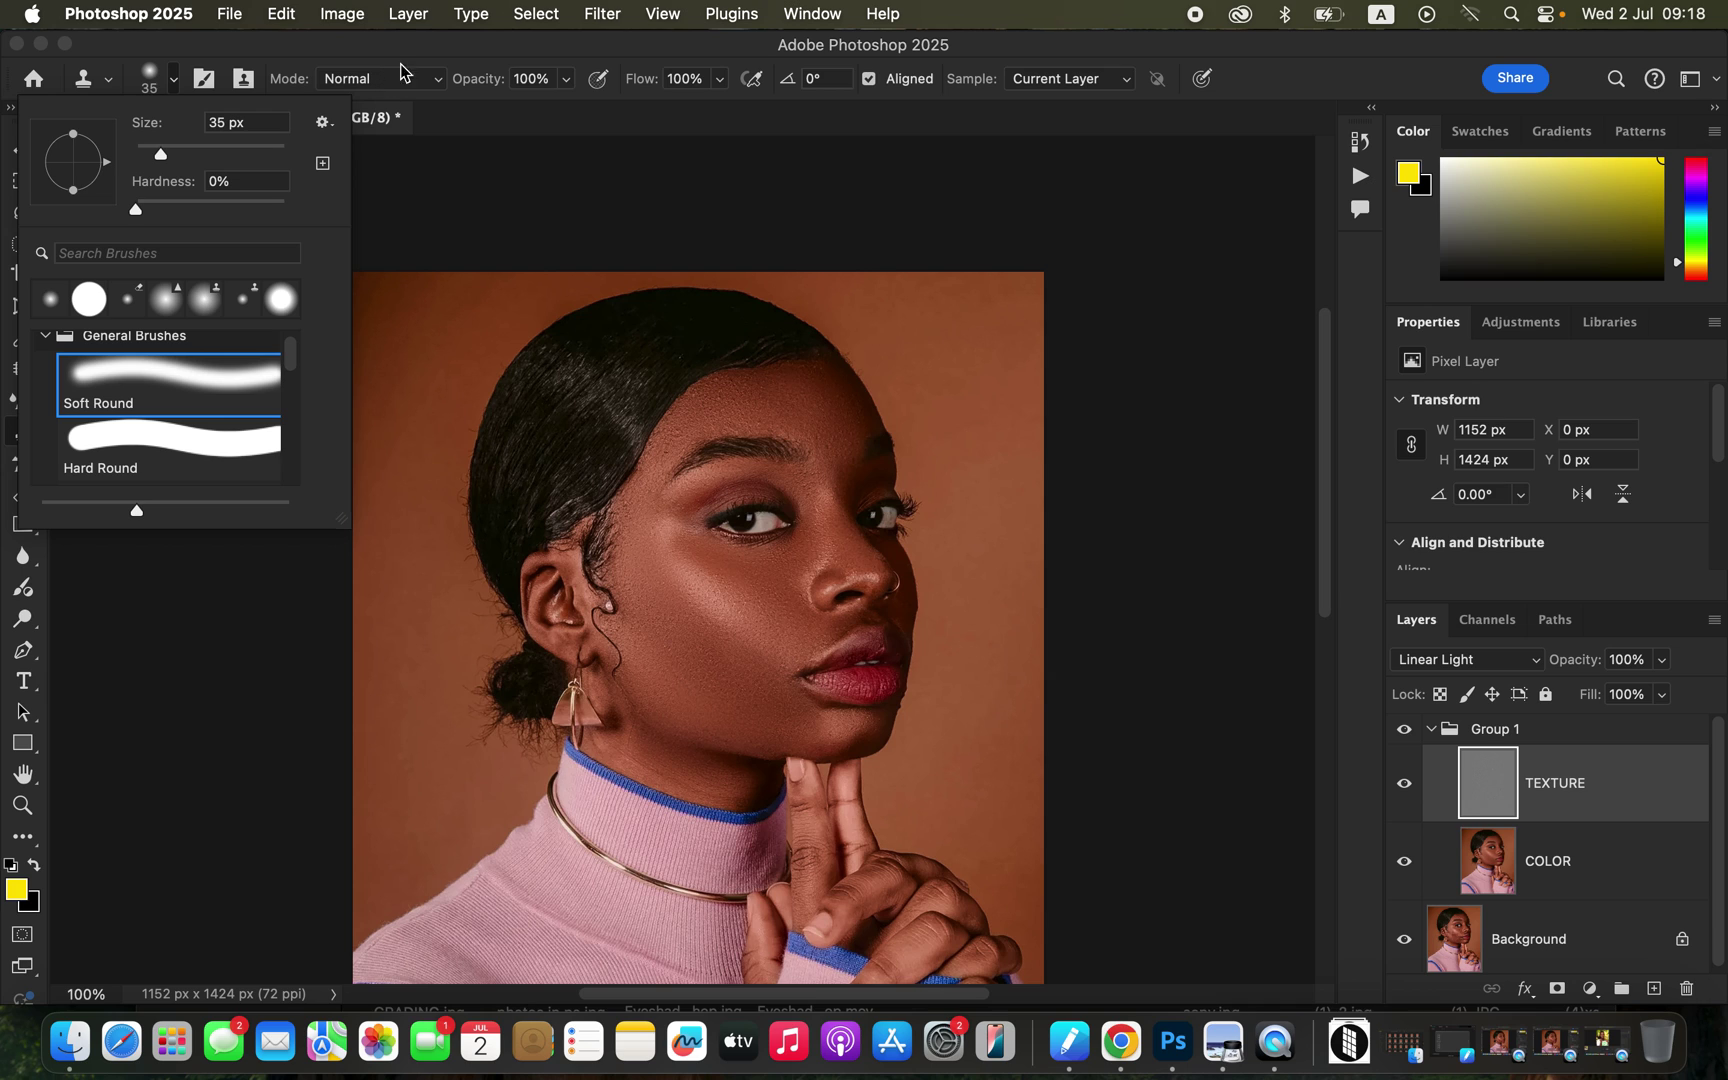
click(424, 45)
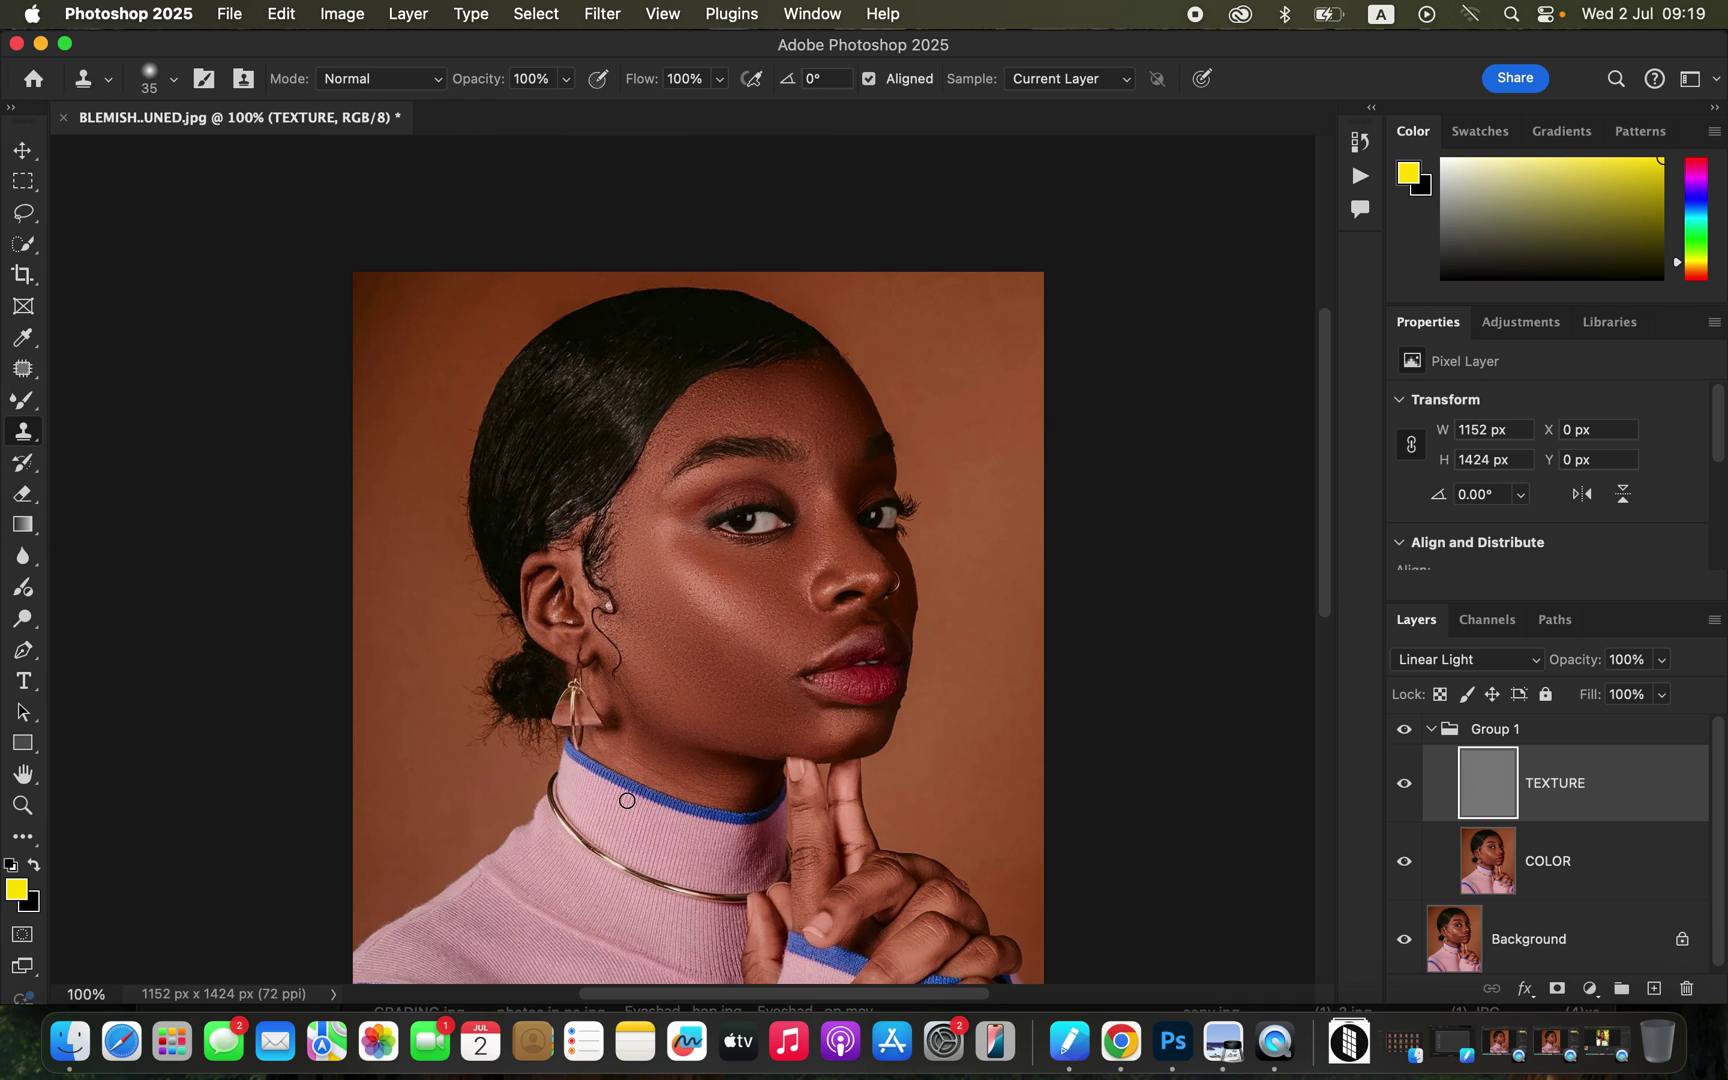
key(super+equal)
key(super+equal)
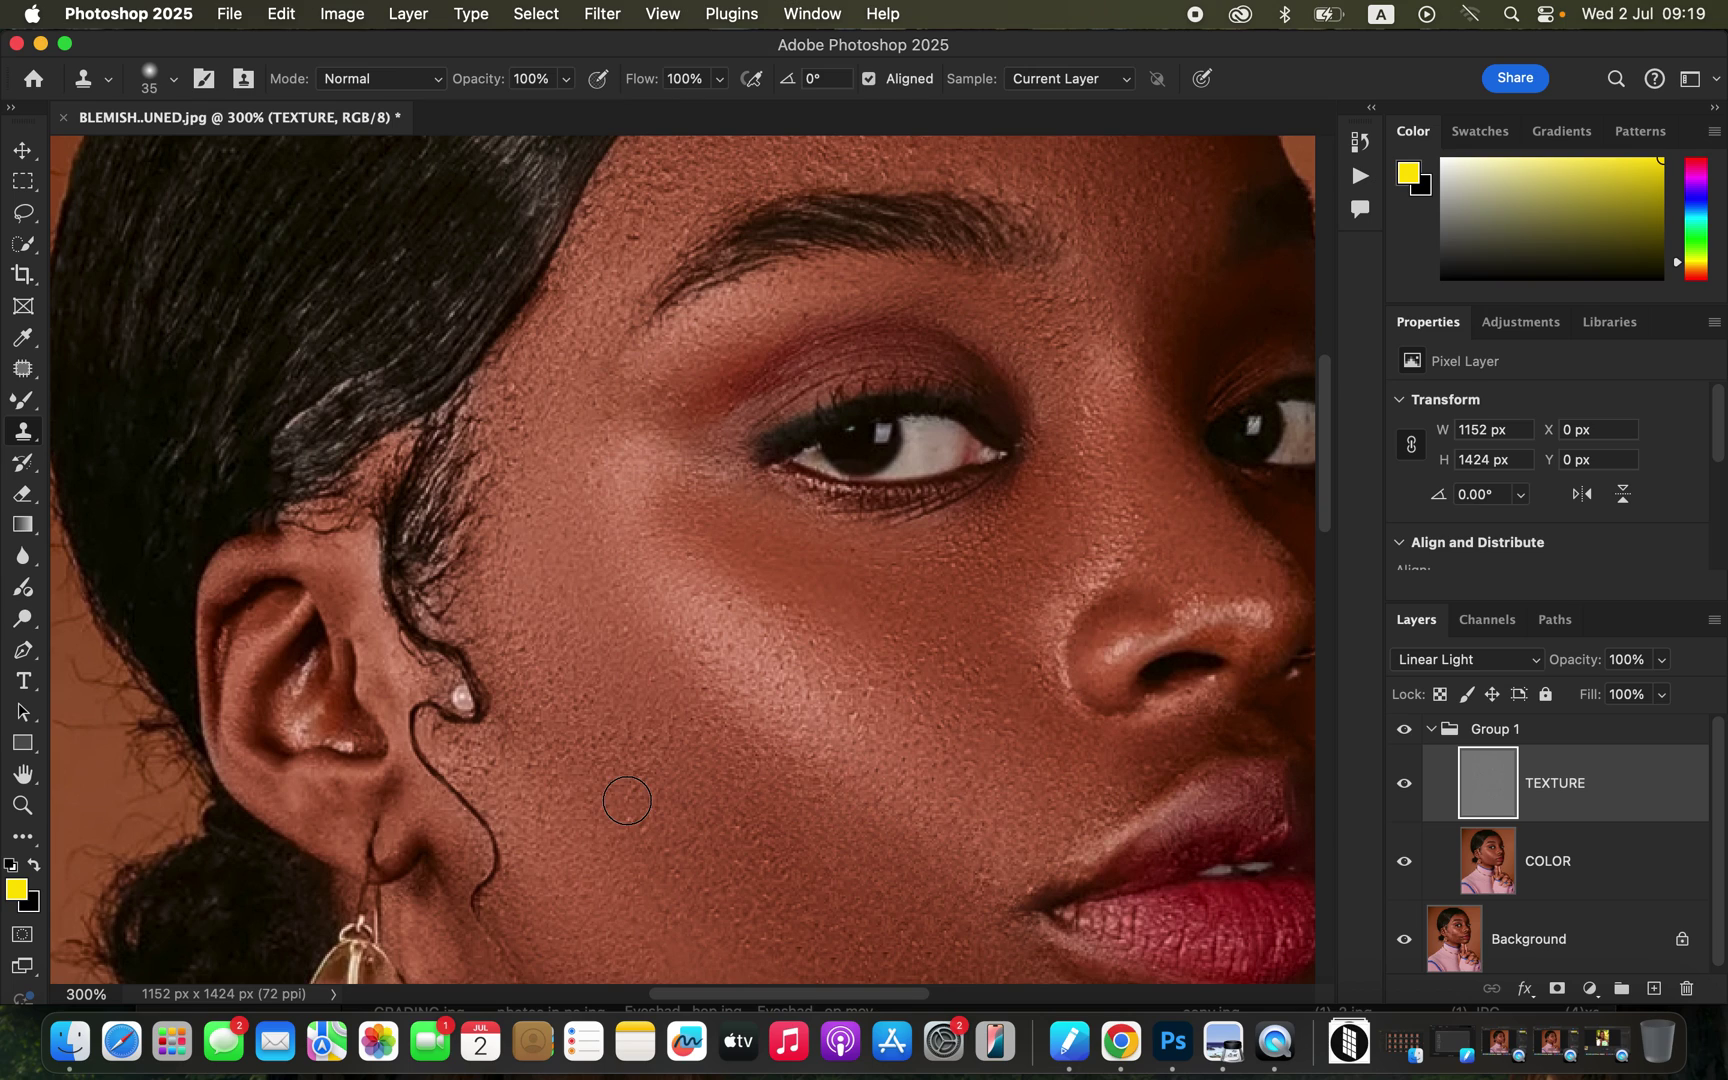
key(bracketleft)
key(bracketleft)
alt+click(603, 527)
mouse_move(546, 537)
mouse_down()
mouse_move(536, 501)
mouse_move(521, 513)
mouse_up()
alt+click(551, 541)
alt+click(628, 286)
click(632, 240)
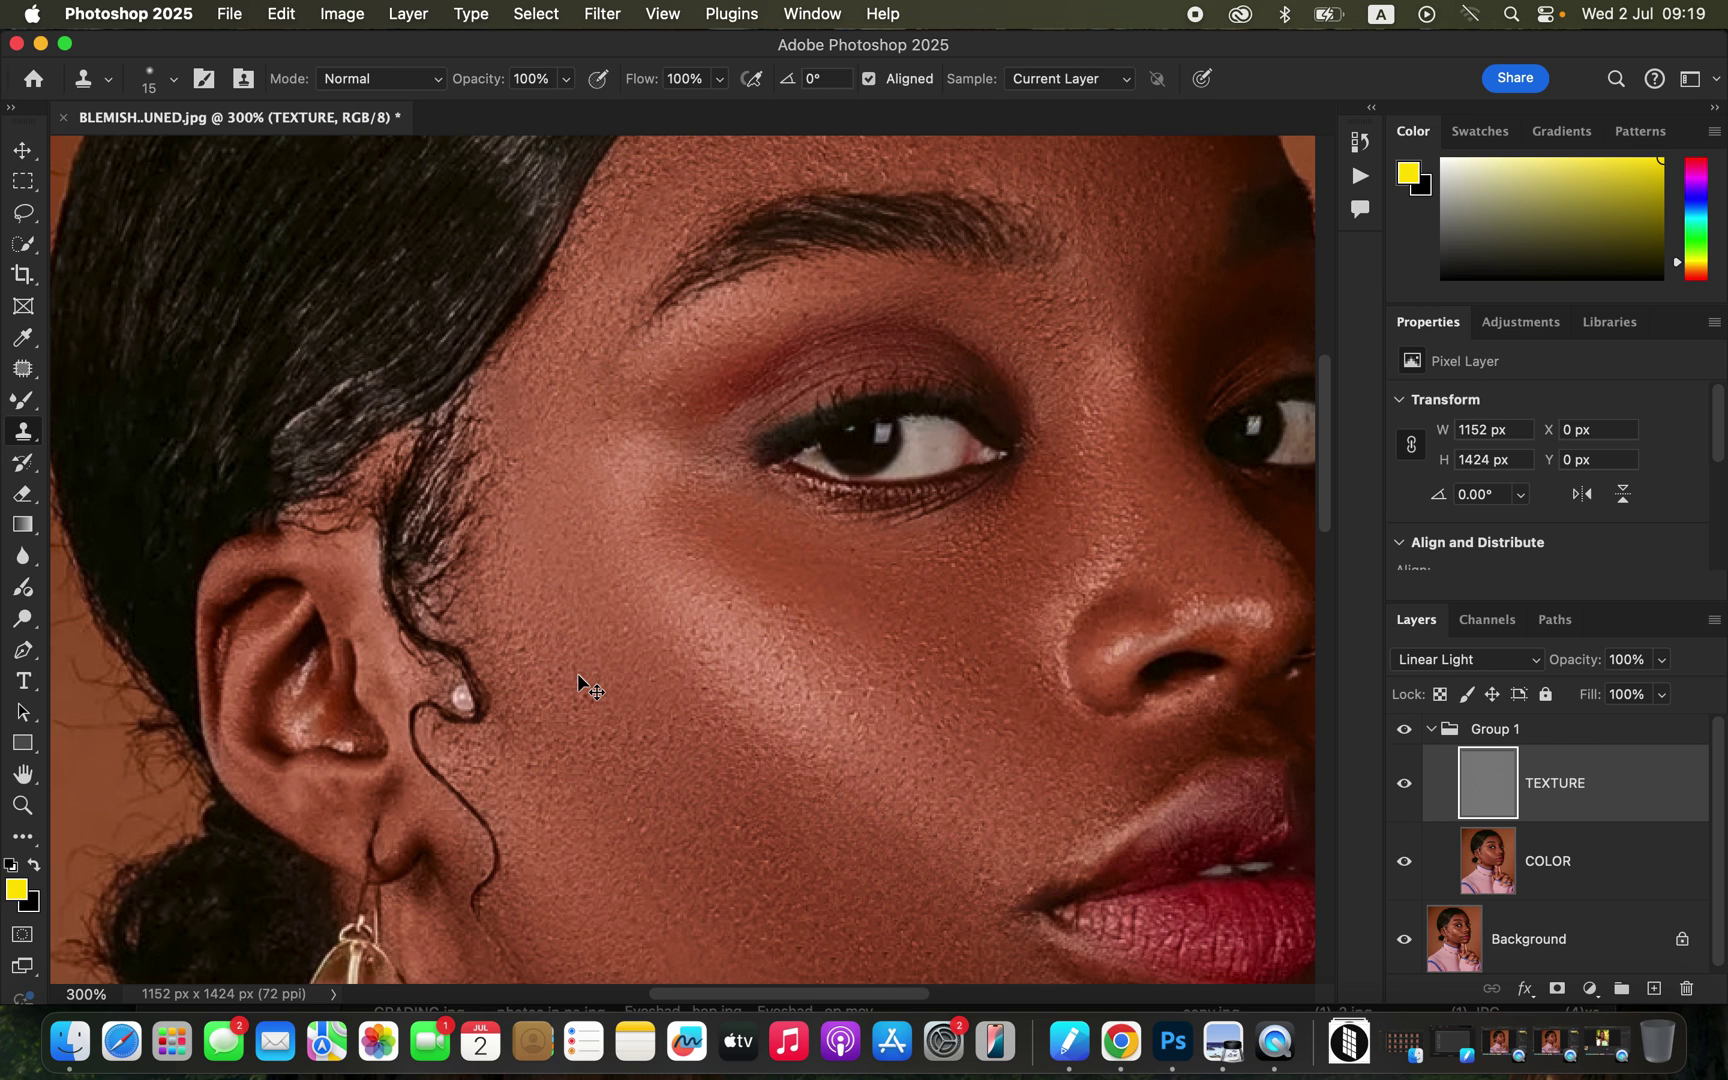
Step: Check the finished retouch against the original by toggling Group 1's visibility, then collapse the group
key(super+minus)
key(super+minus)
key(super+minus)
key(super+plus)
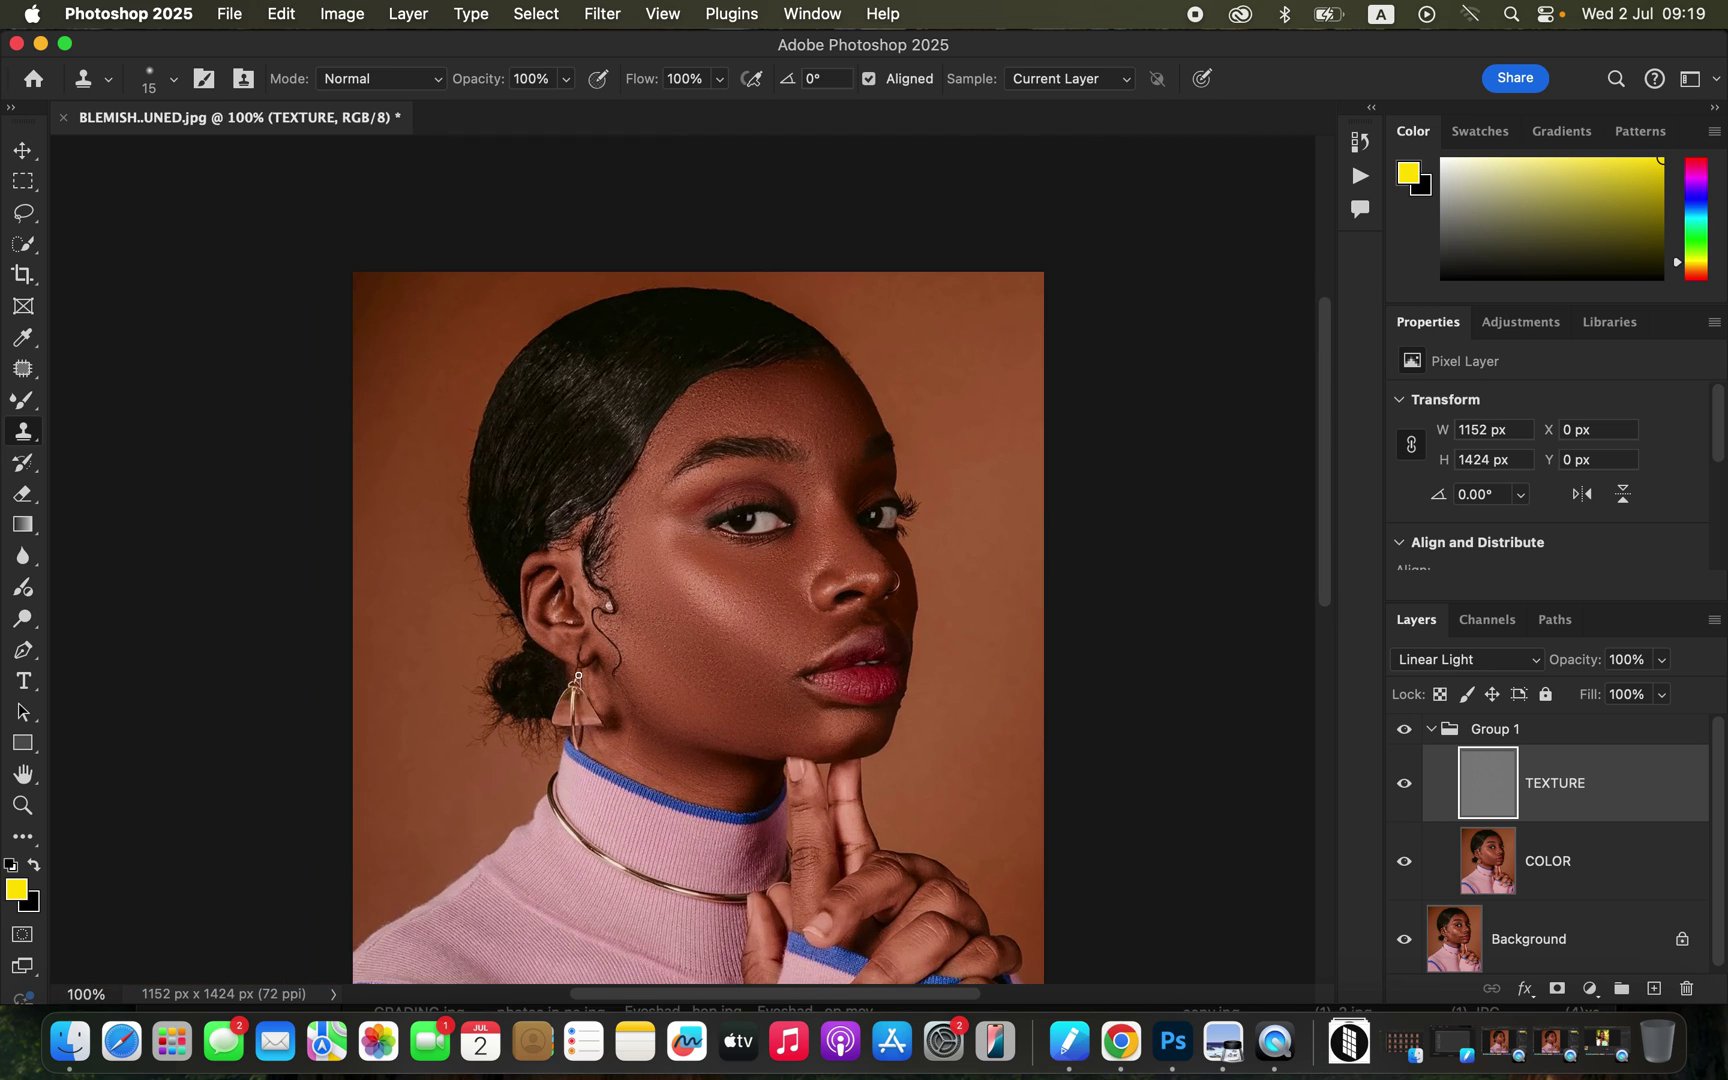
click(1404, 730)
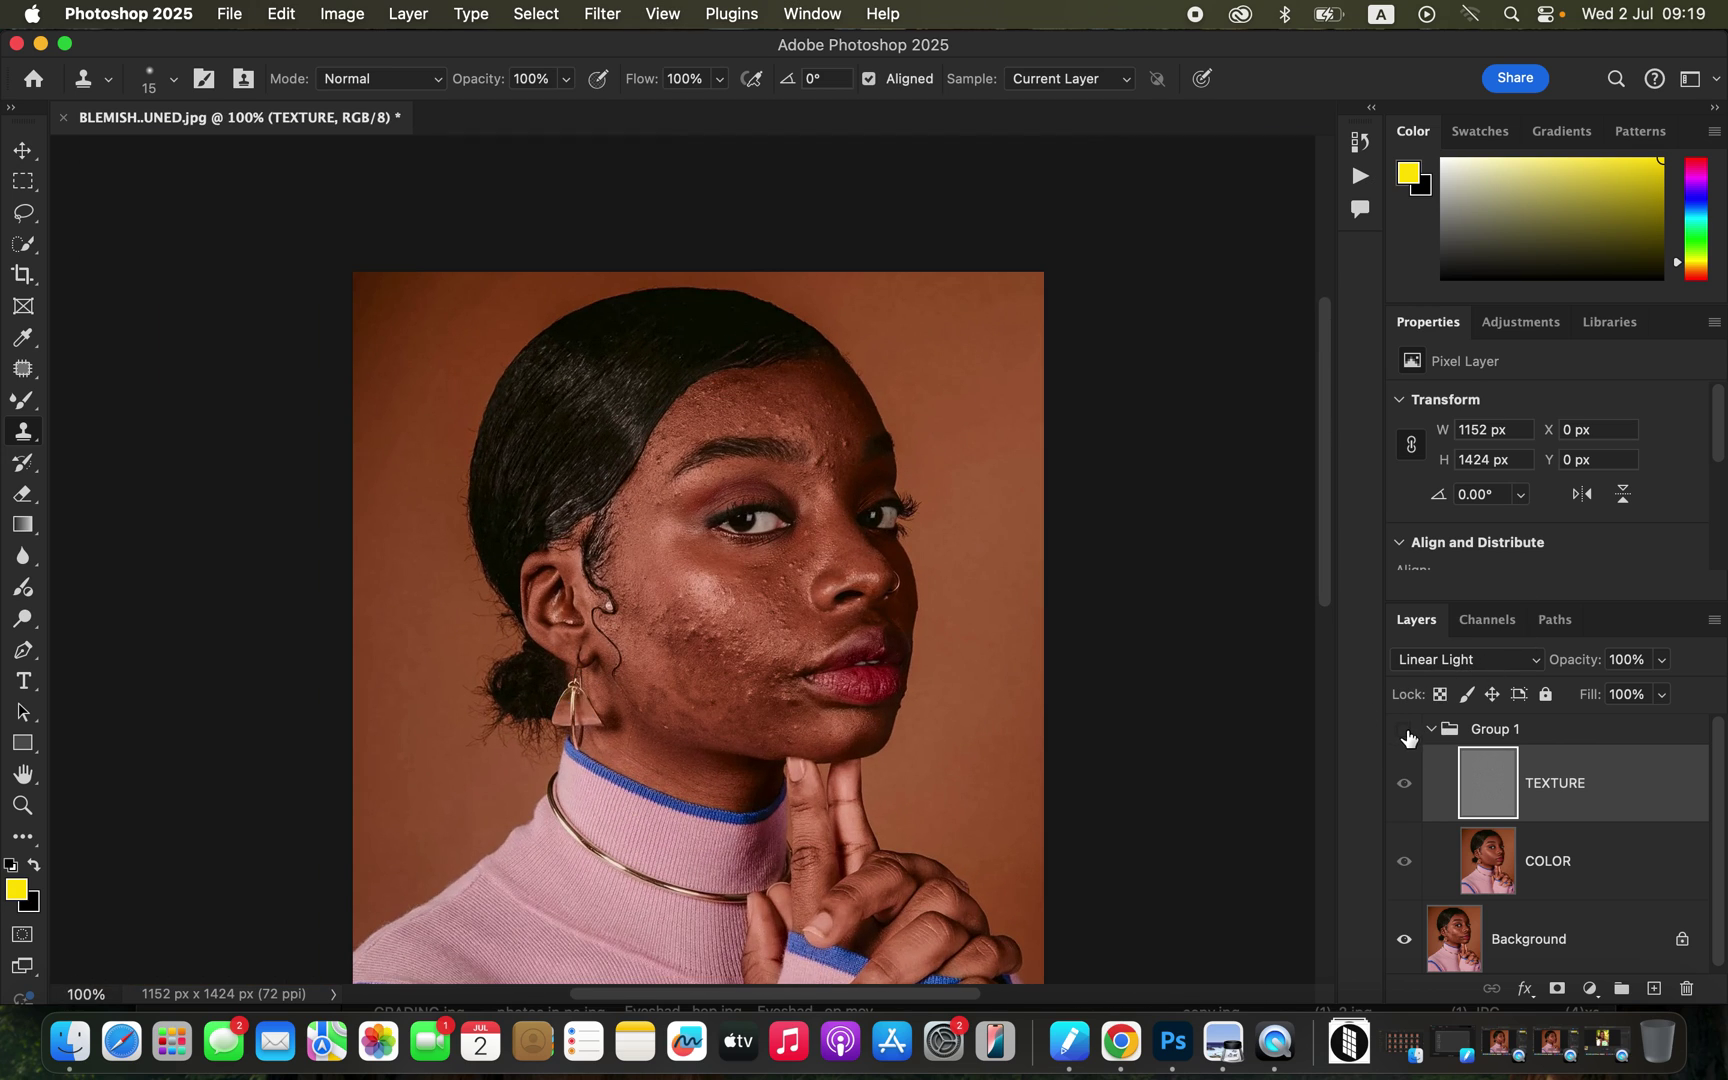
click(1404, 735)
click(1404, 735)
click(1404, 735)
click(1404, 735)
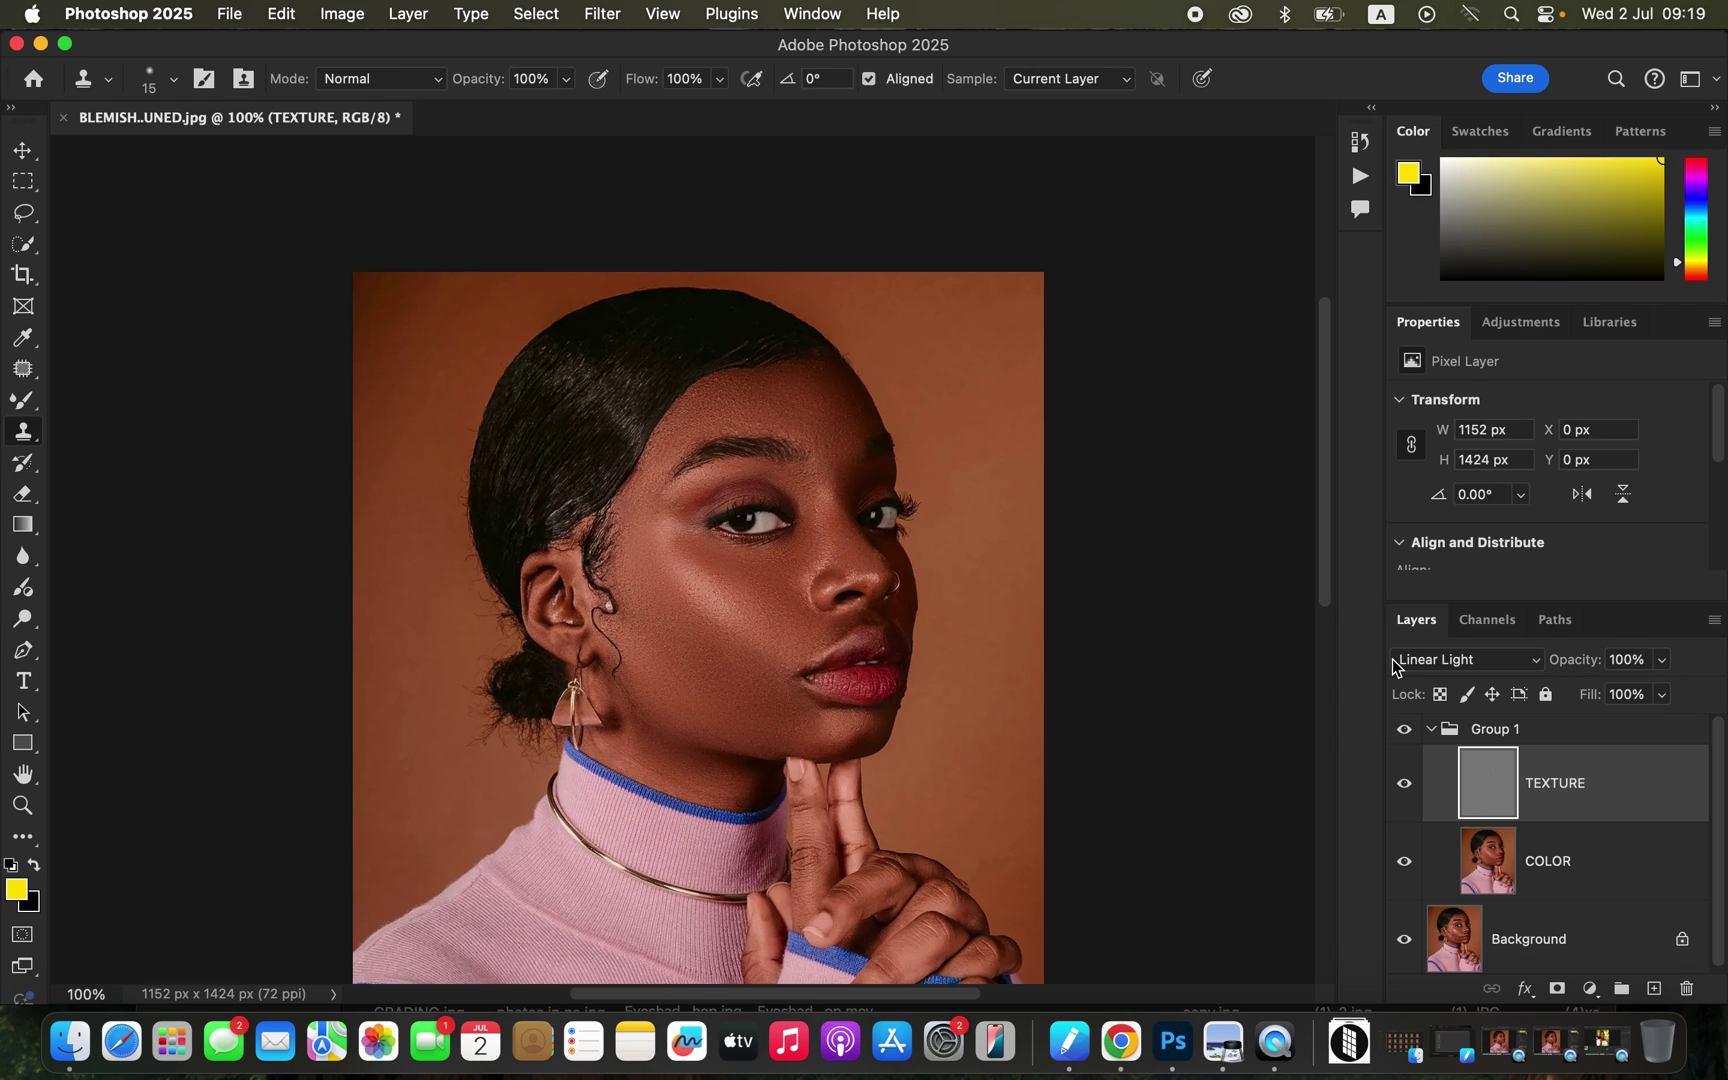
click(1431, 731)
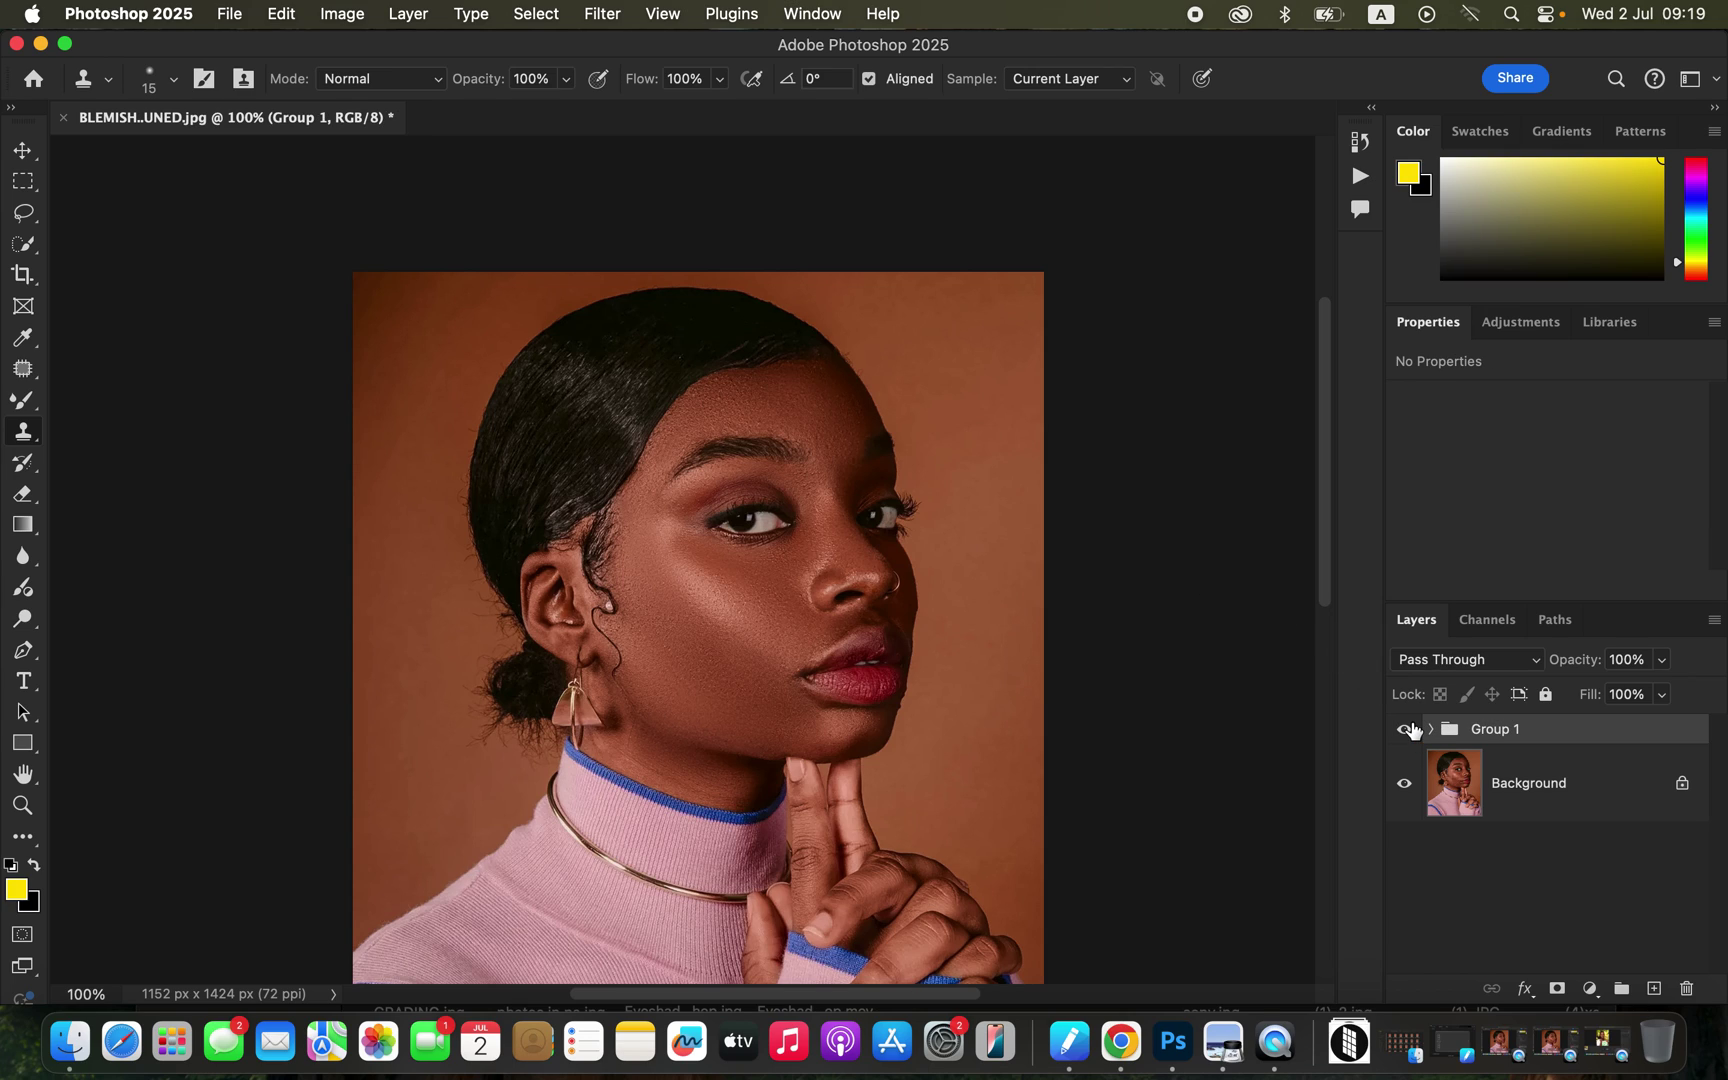